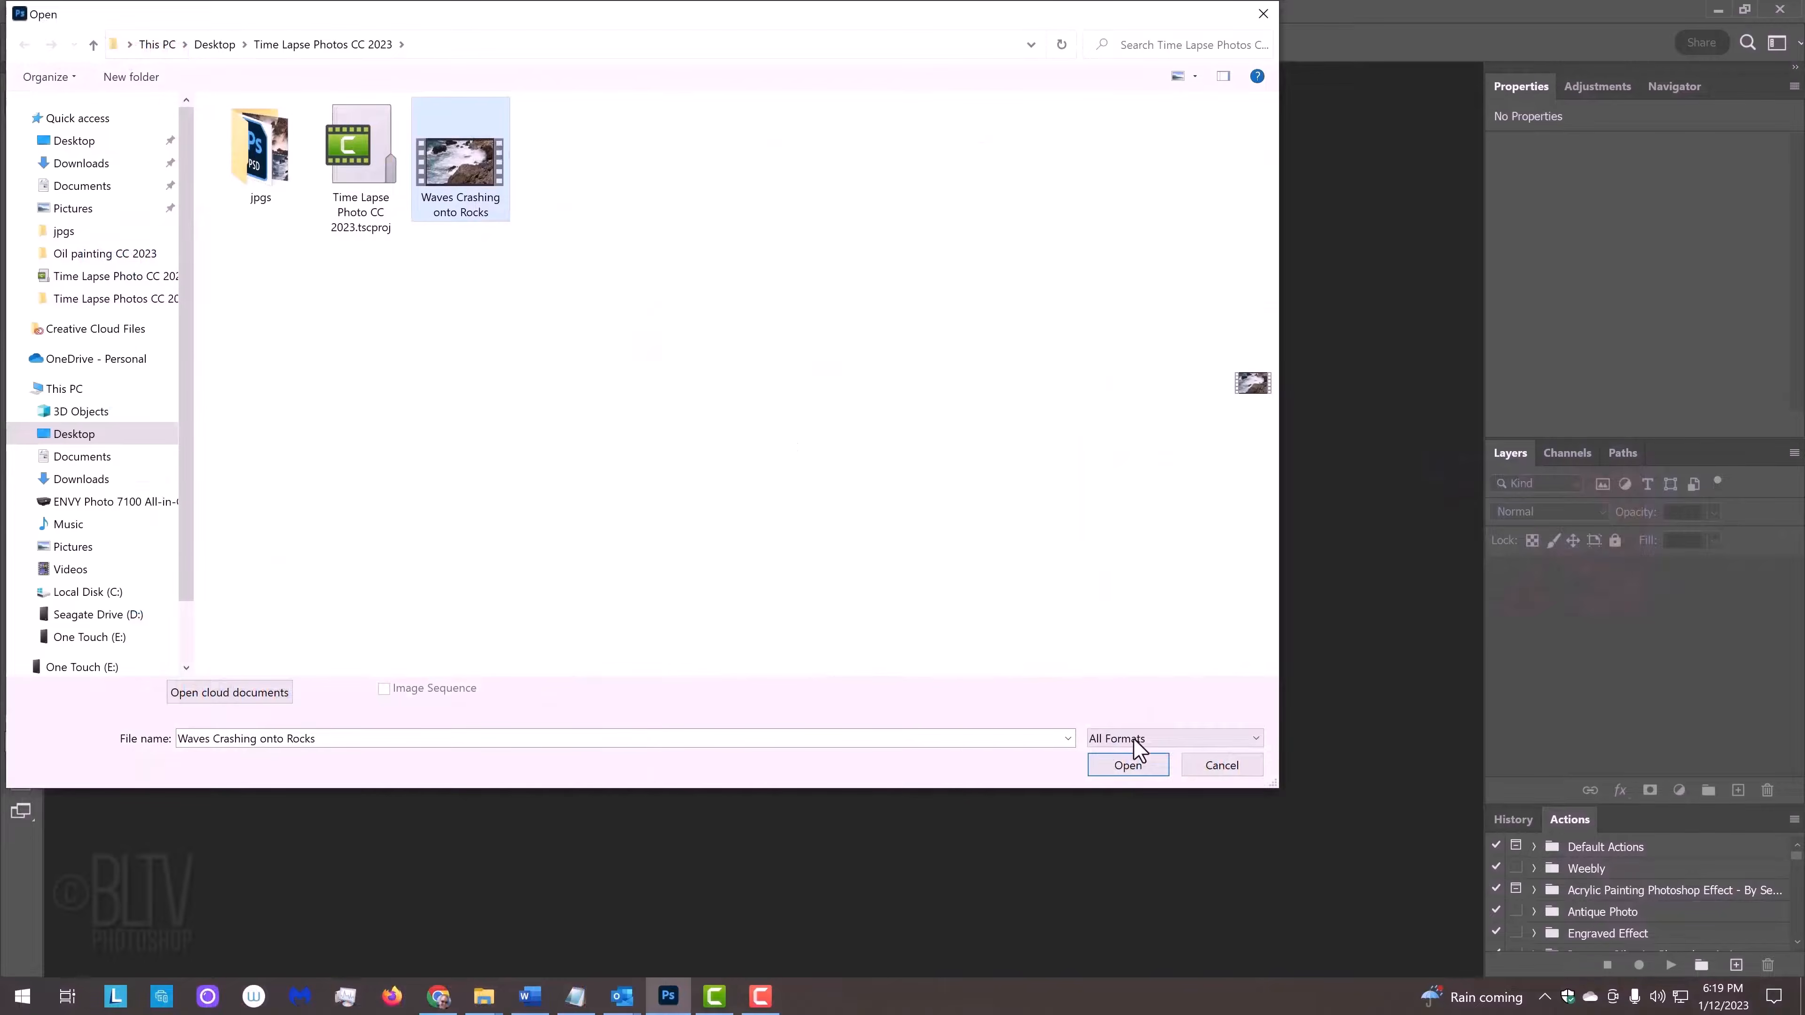
# Open the Waves Crashing onto Rocks video file and make the timeline area slightly taller
pyautogui.click(1132, 764)
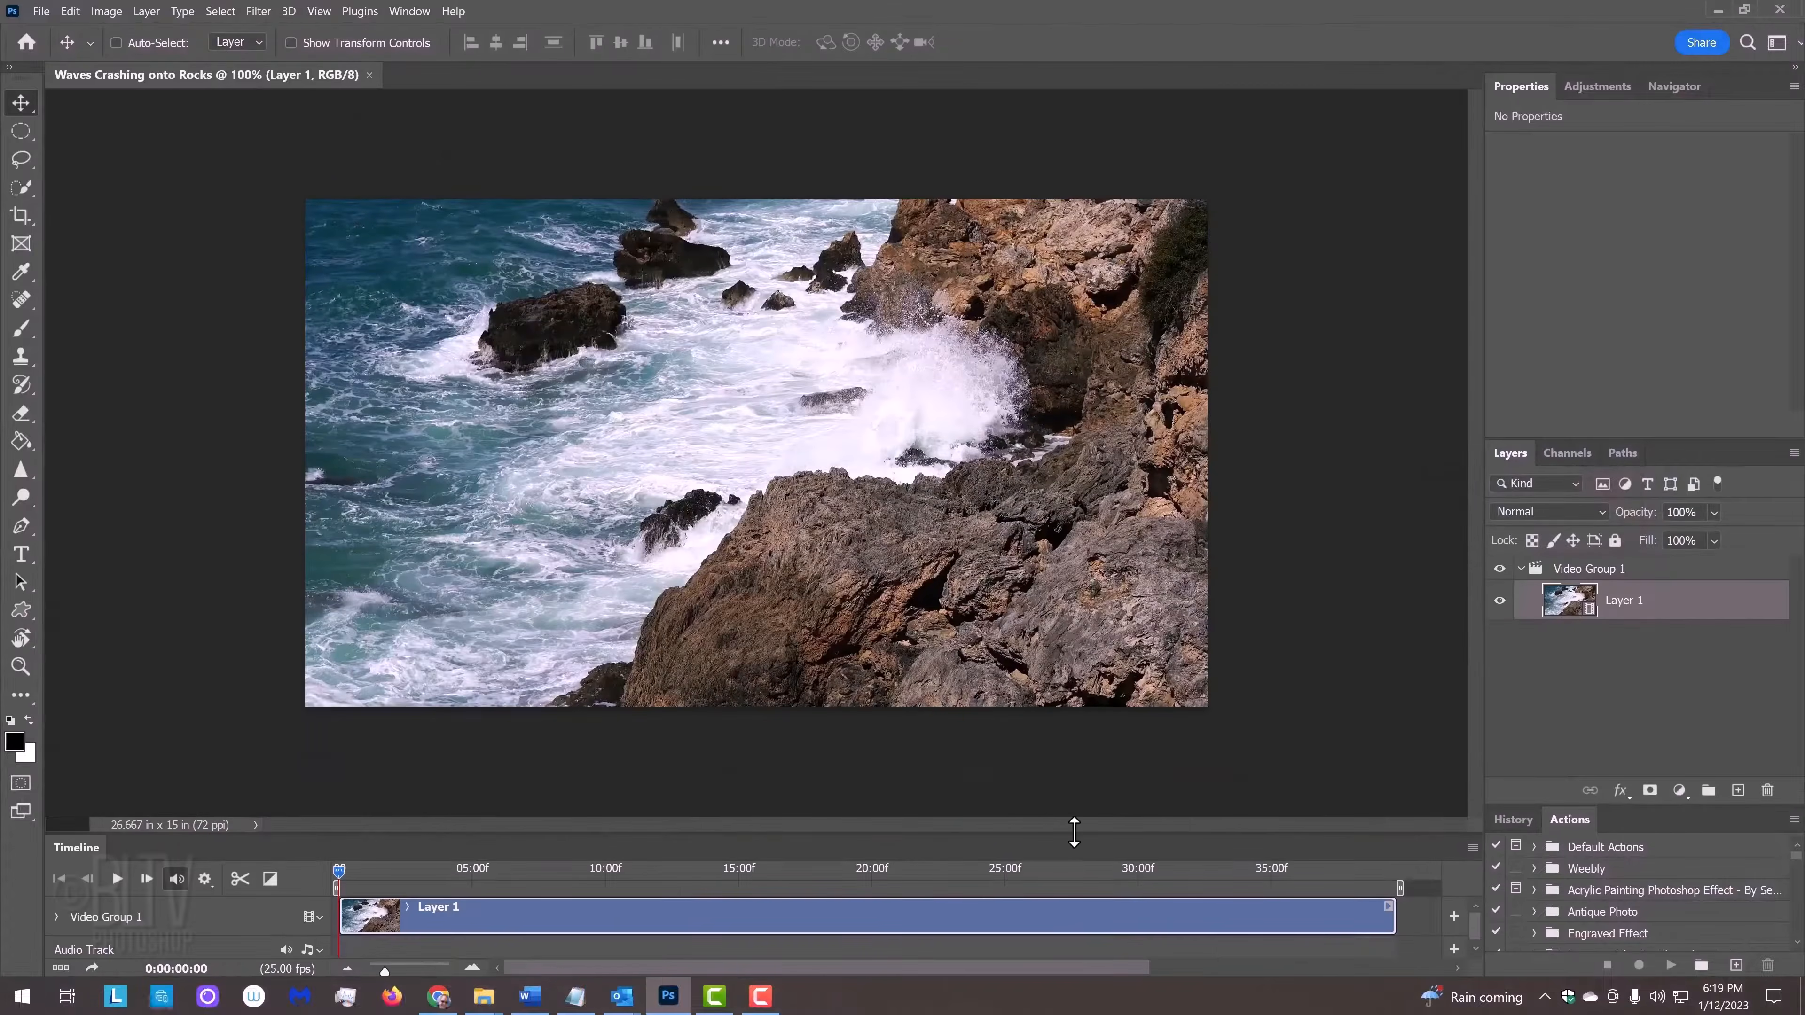
pyautogui.moveTo(1078, 803); pyautogui.dragTo(1082, 793)
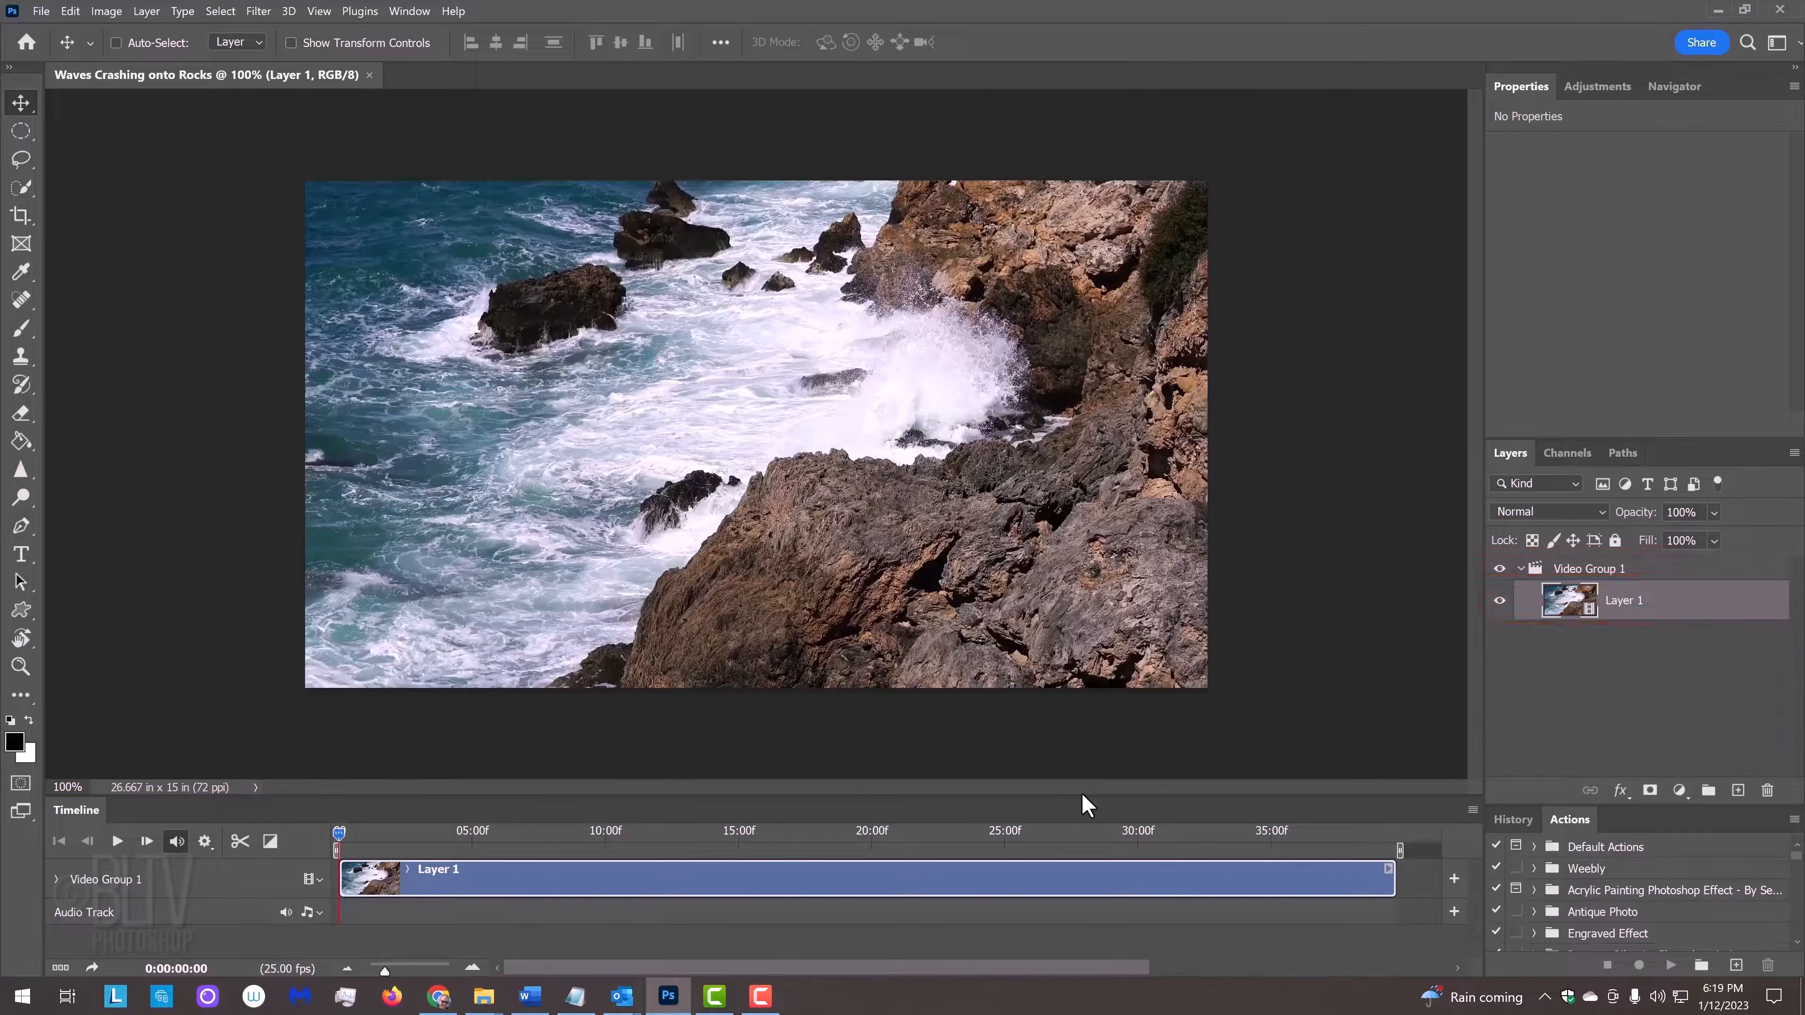
# Preview the opening seconds of the video and return the playhead to the start
pyautogui.press('Return')
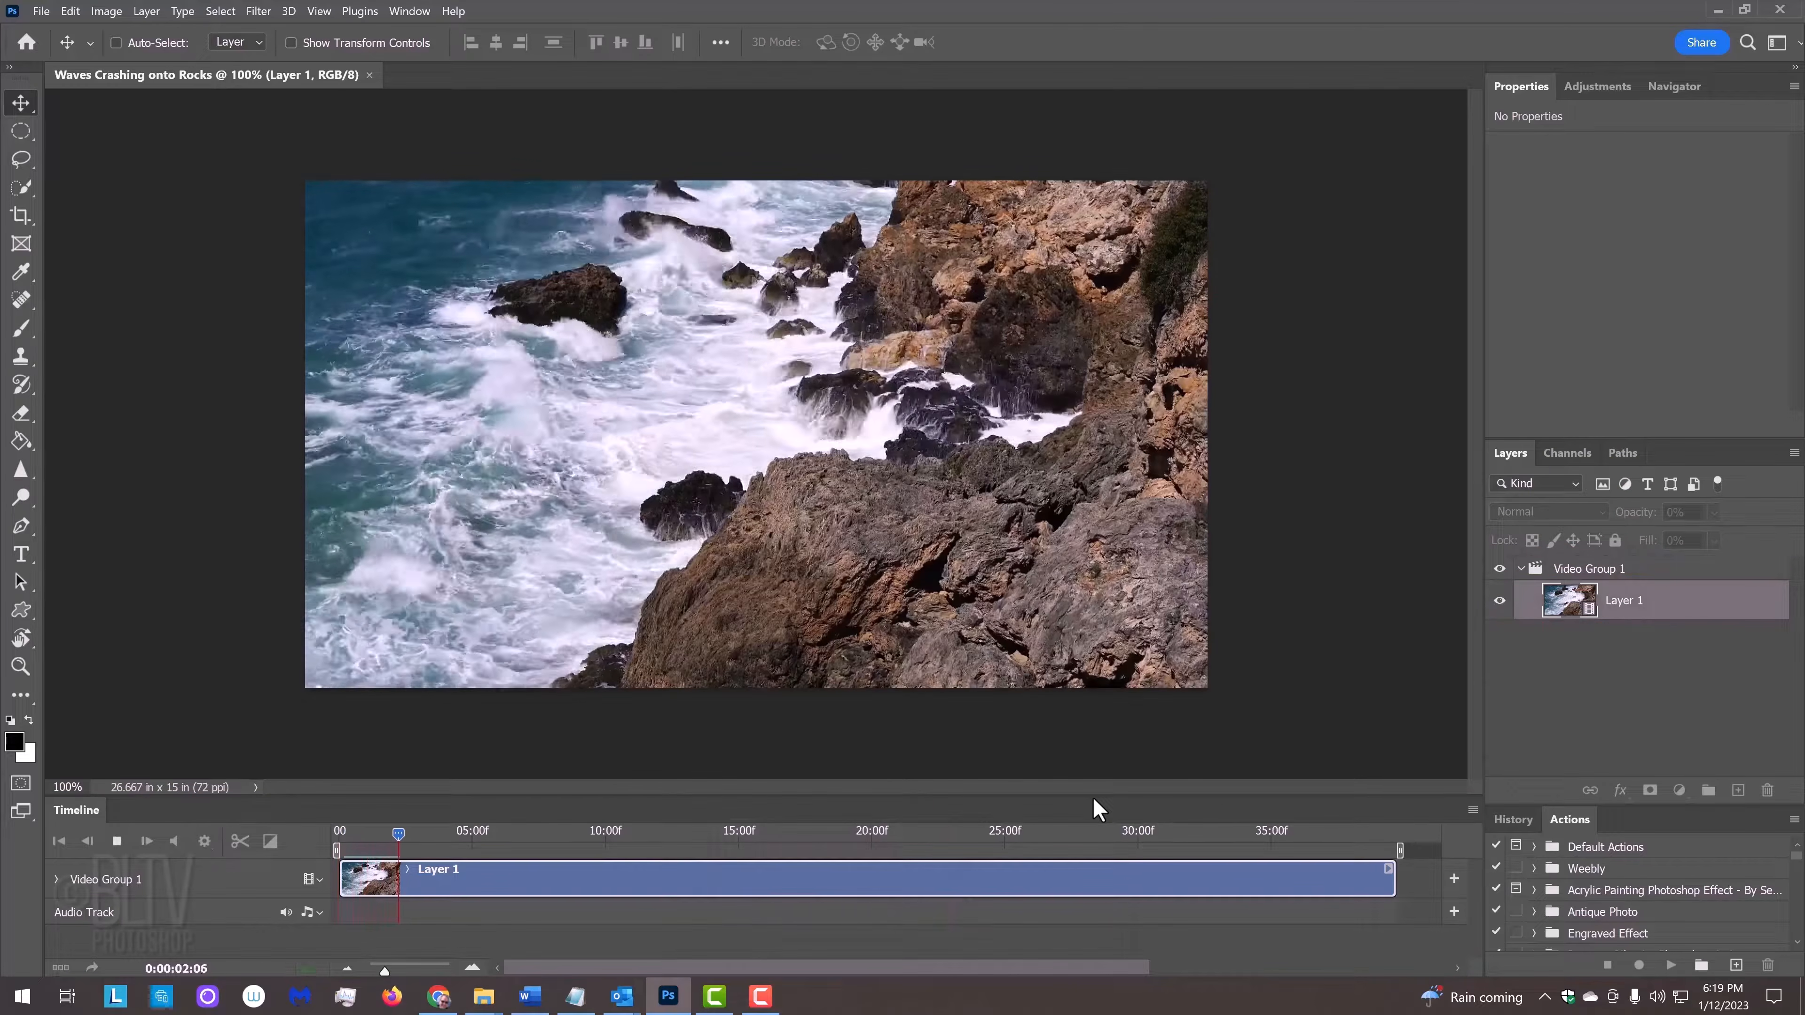
pyautogui.press('Return')
pyautogui.moveTo(428, 833); pyautogui.dragTo(342, 787)
# Mute the audio of the Layer 1 video clip
pyautogui.rightClick(661, 884)
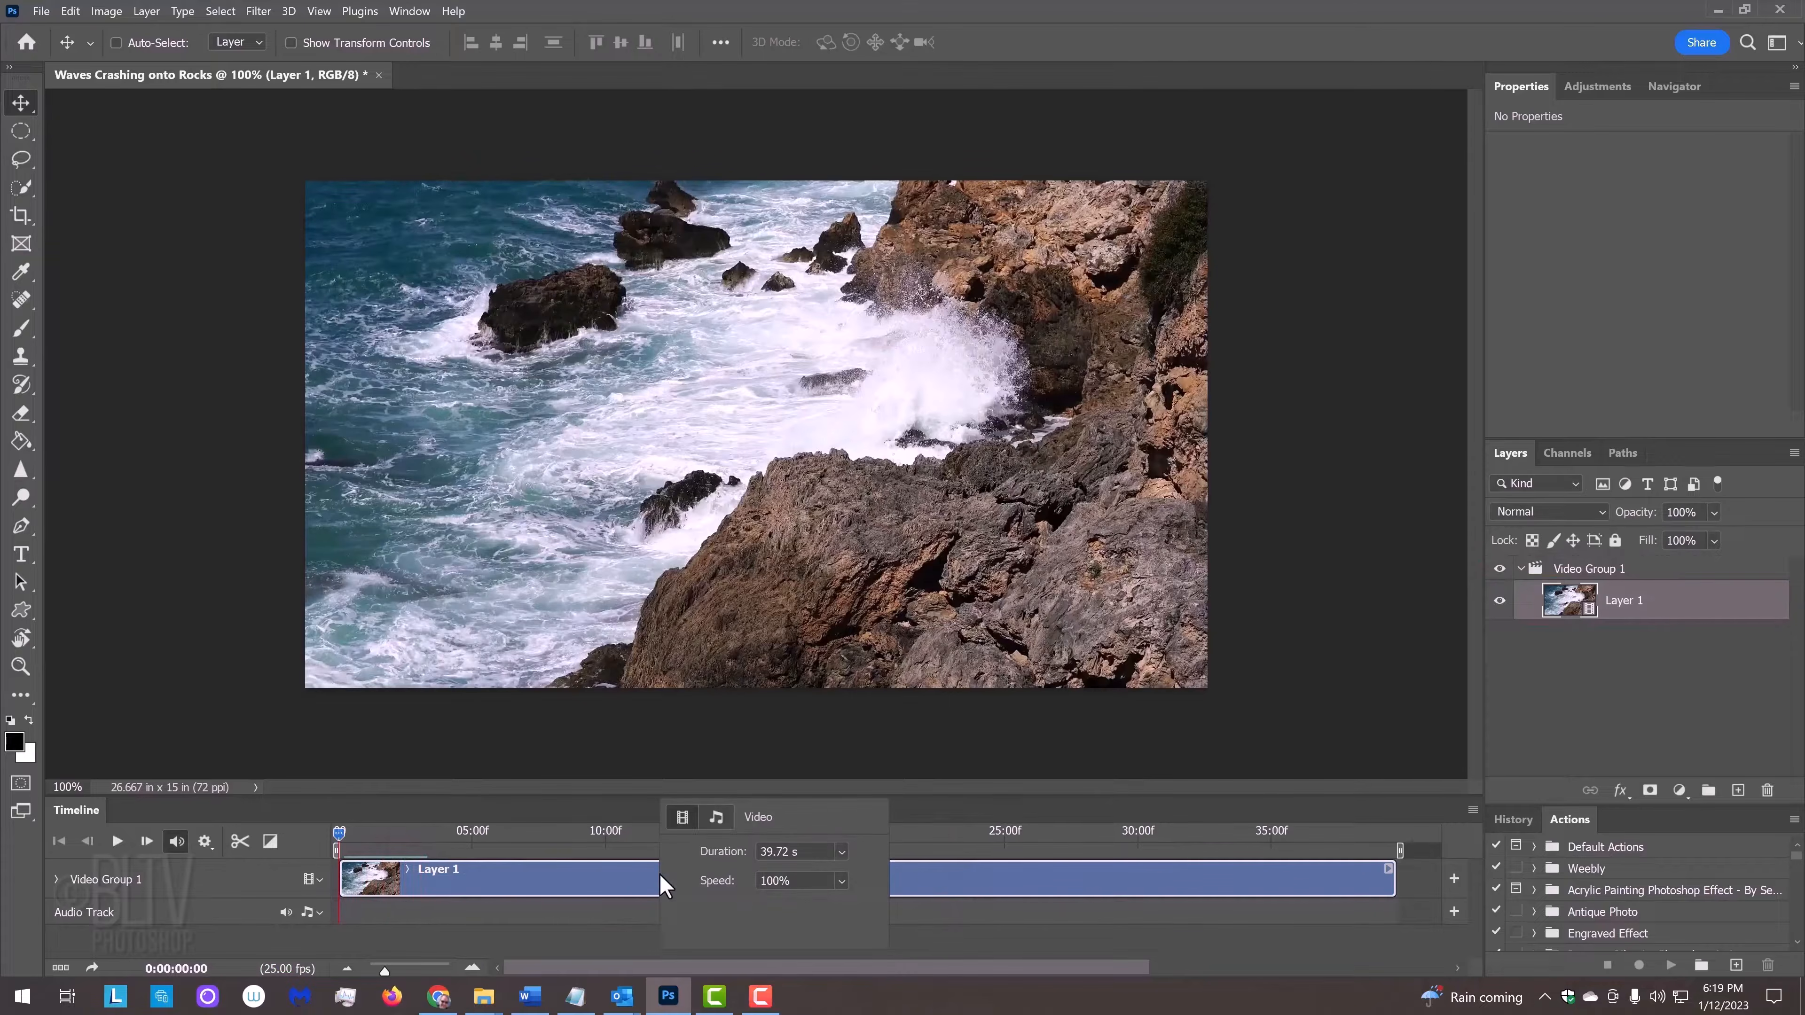
pyautogui.click(717, 817)
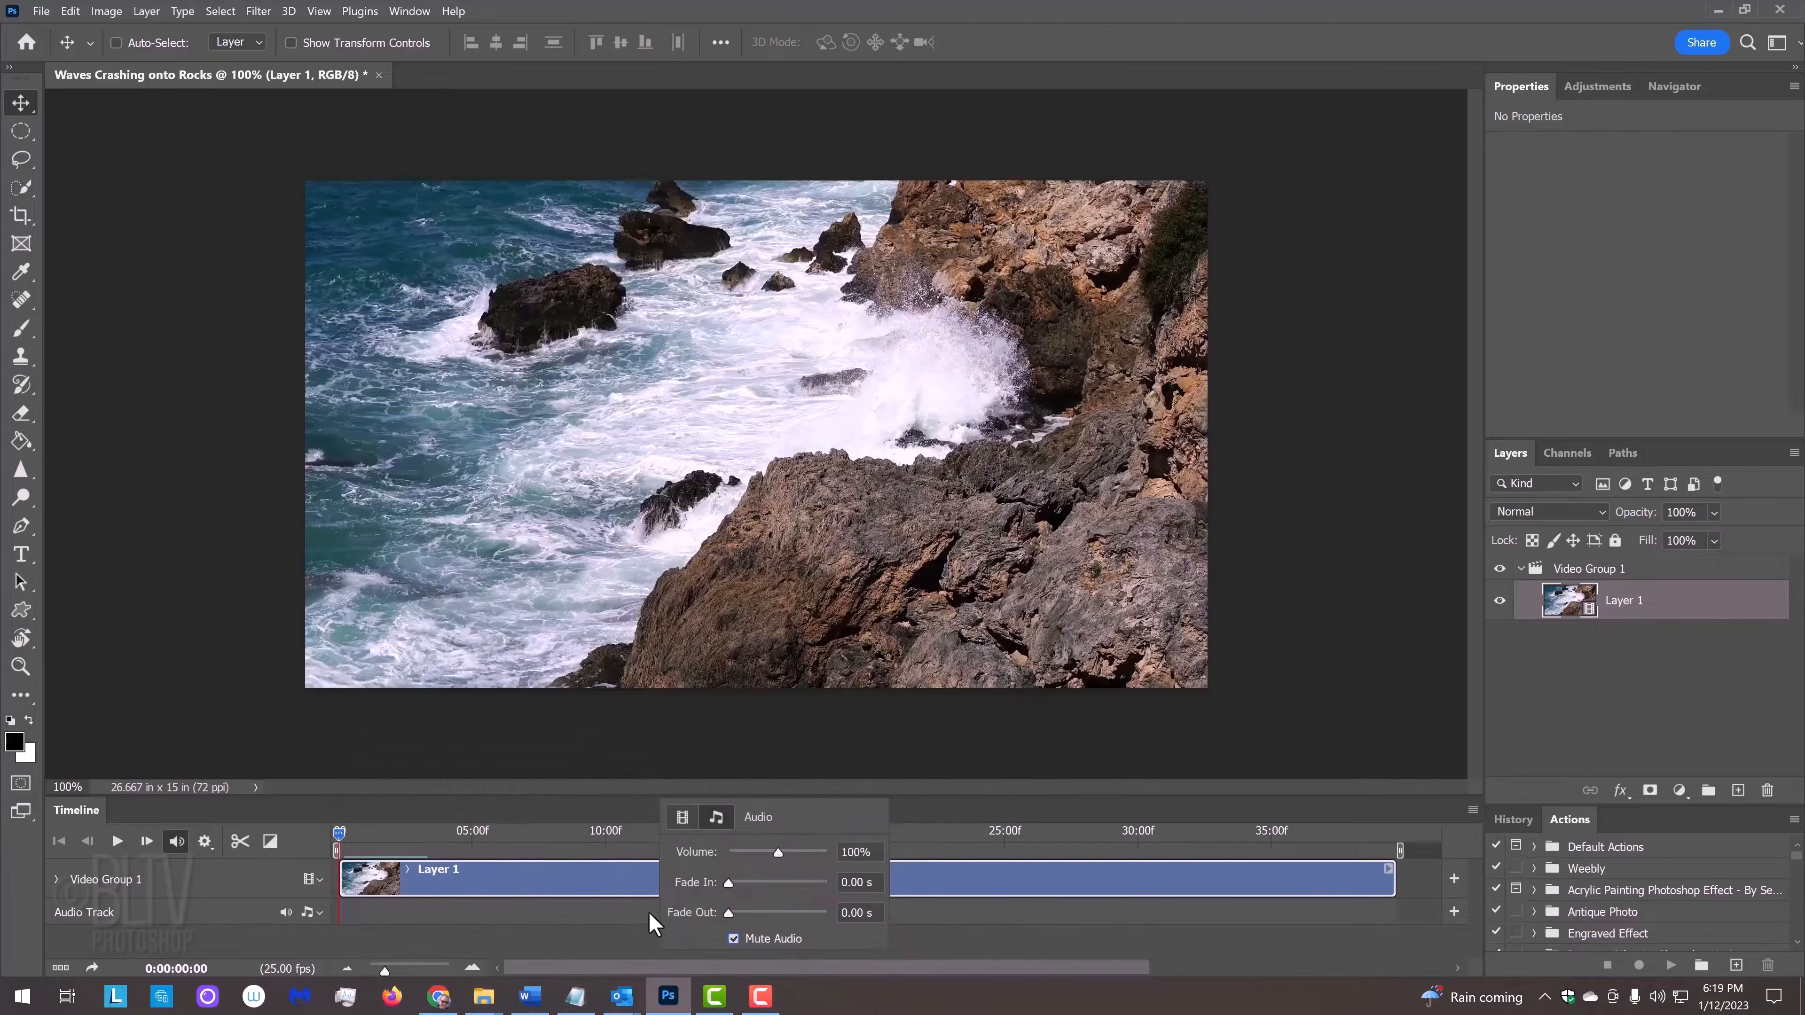
# Split the video clip at 0:00:17:02 and delete the part before the cut
pyautogui.moveTo(339, 831); pyautogui.dragTo(791, 800)
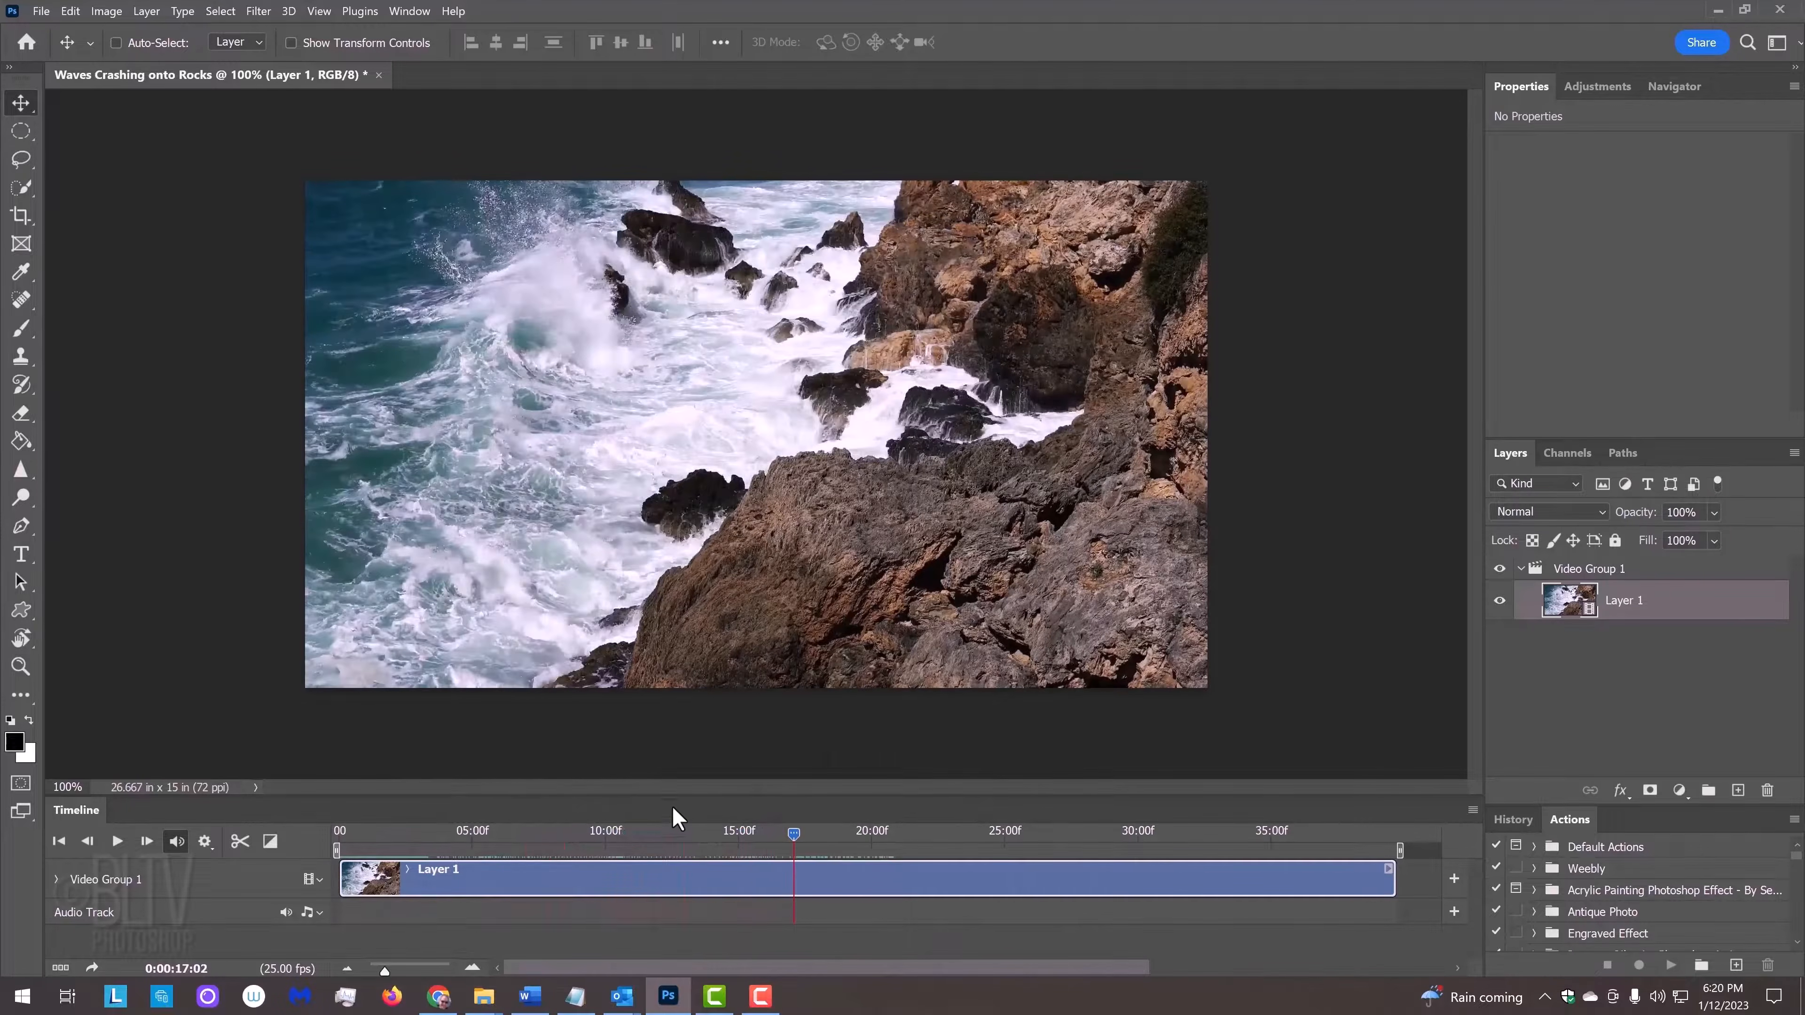
pyautogui.click(240, 845)
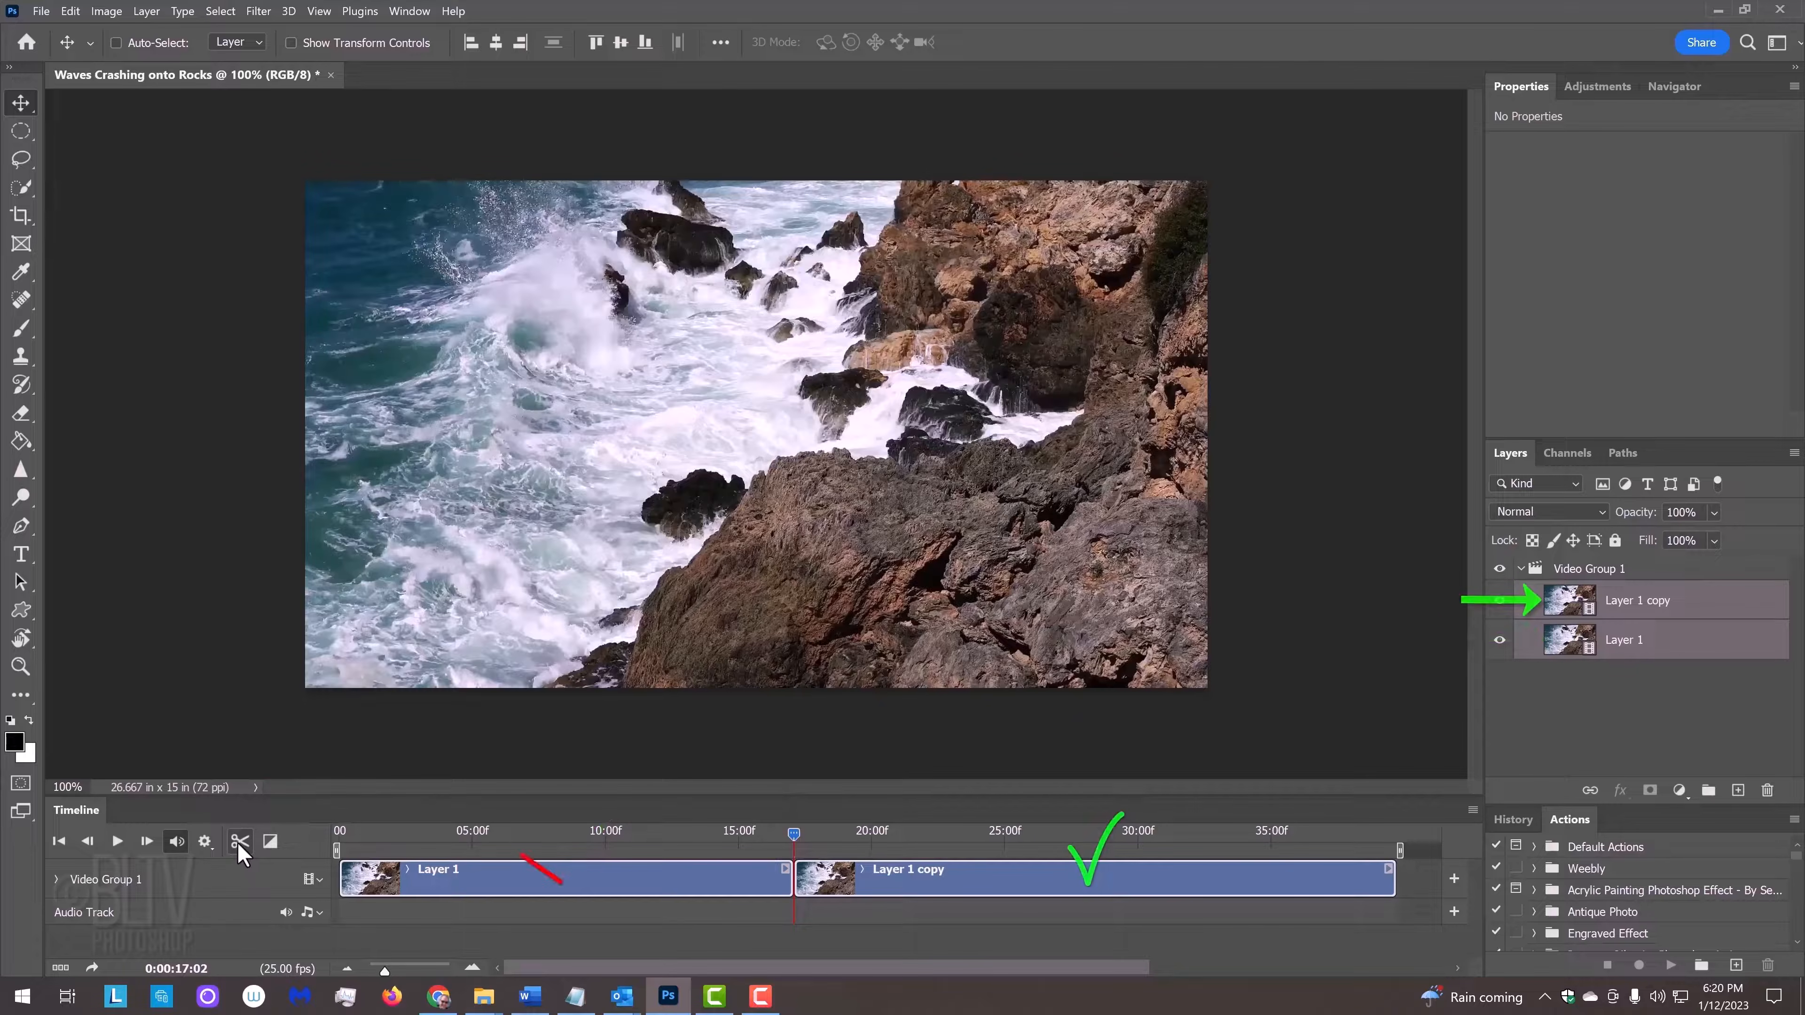
pyautogui.click(526, 880)
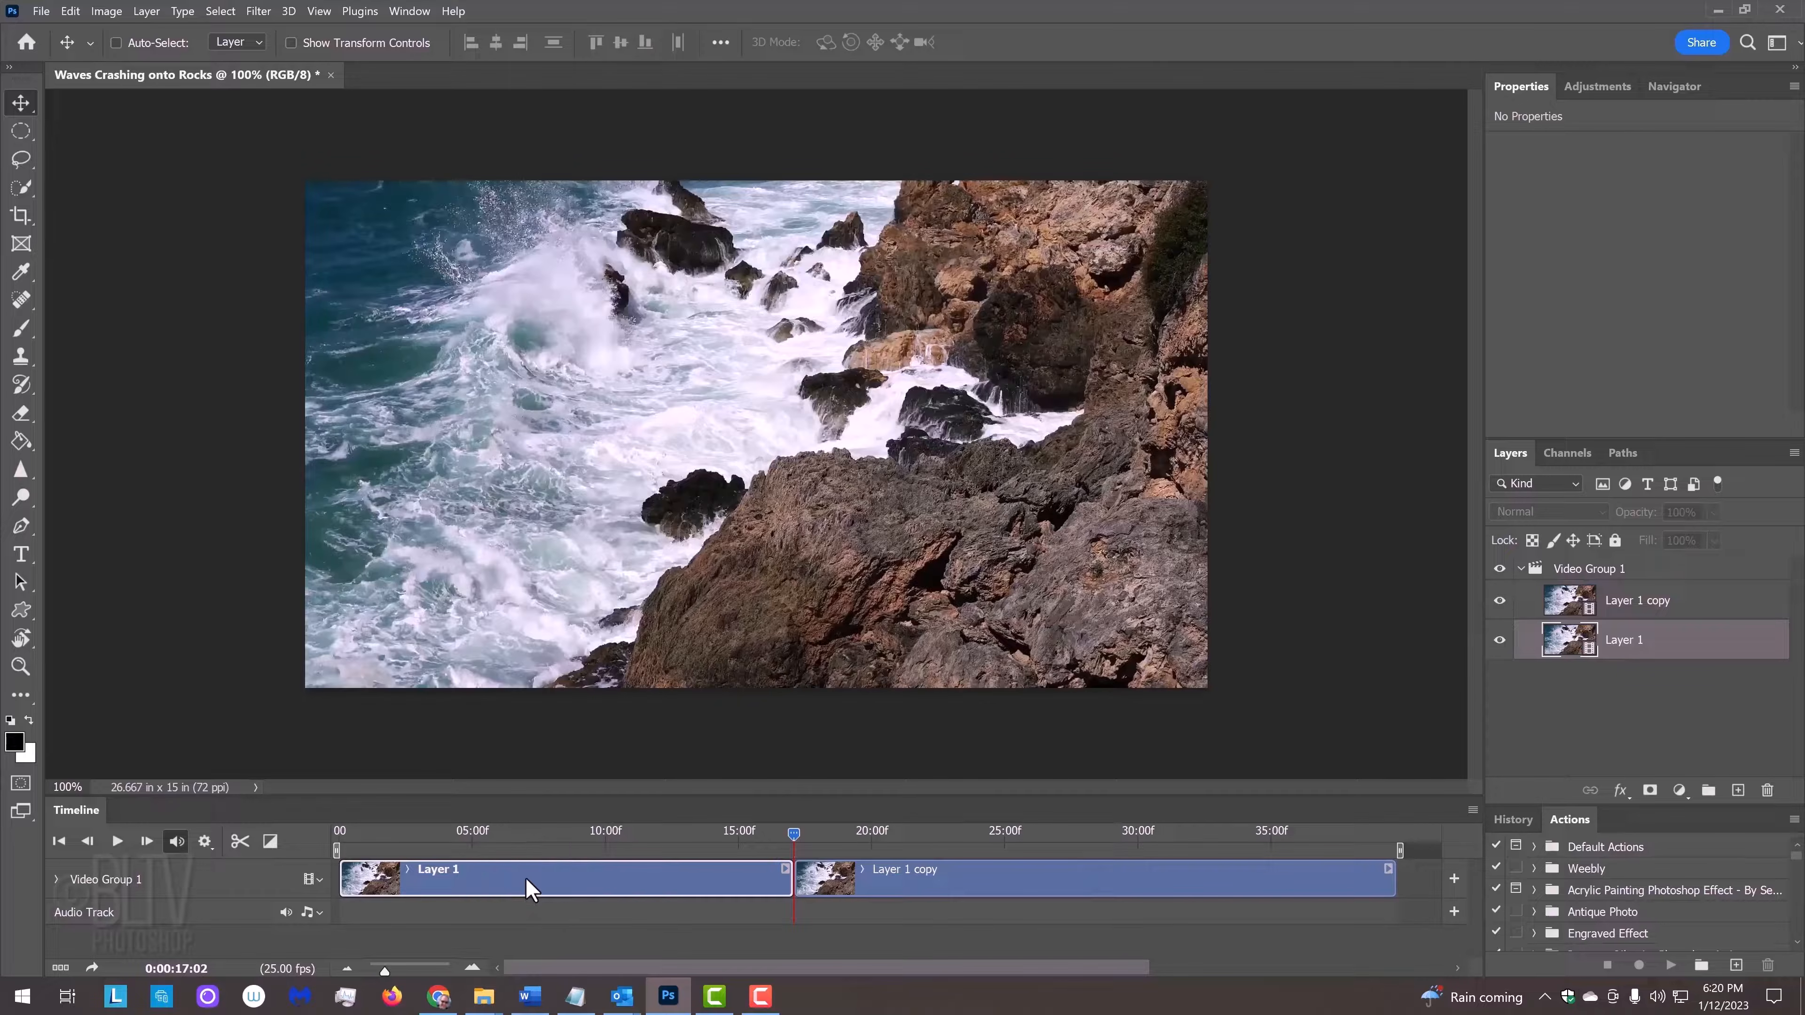
pyautogui.press('Delete')
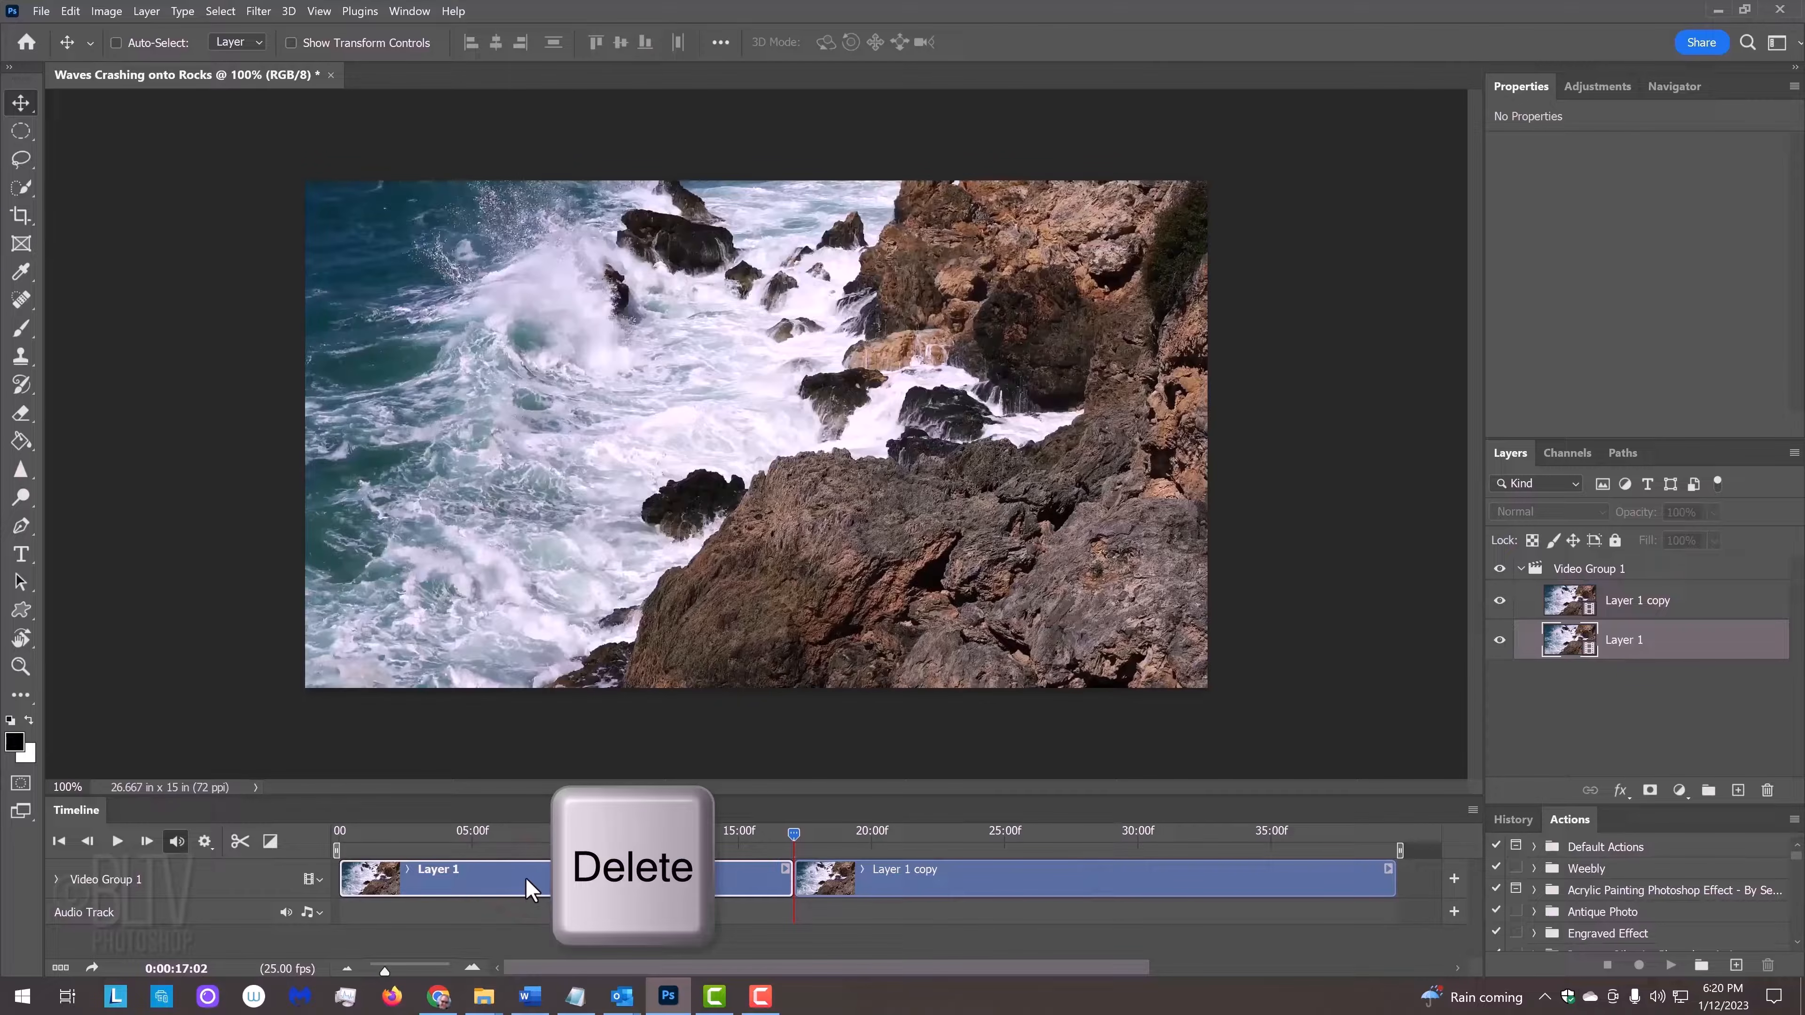
# Set the remaining clip's duration to 10 seconds
pyautogui.rightClick(501, 875)
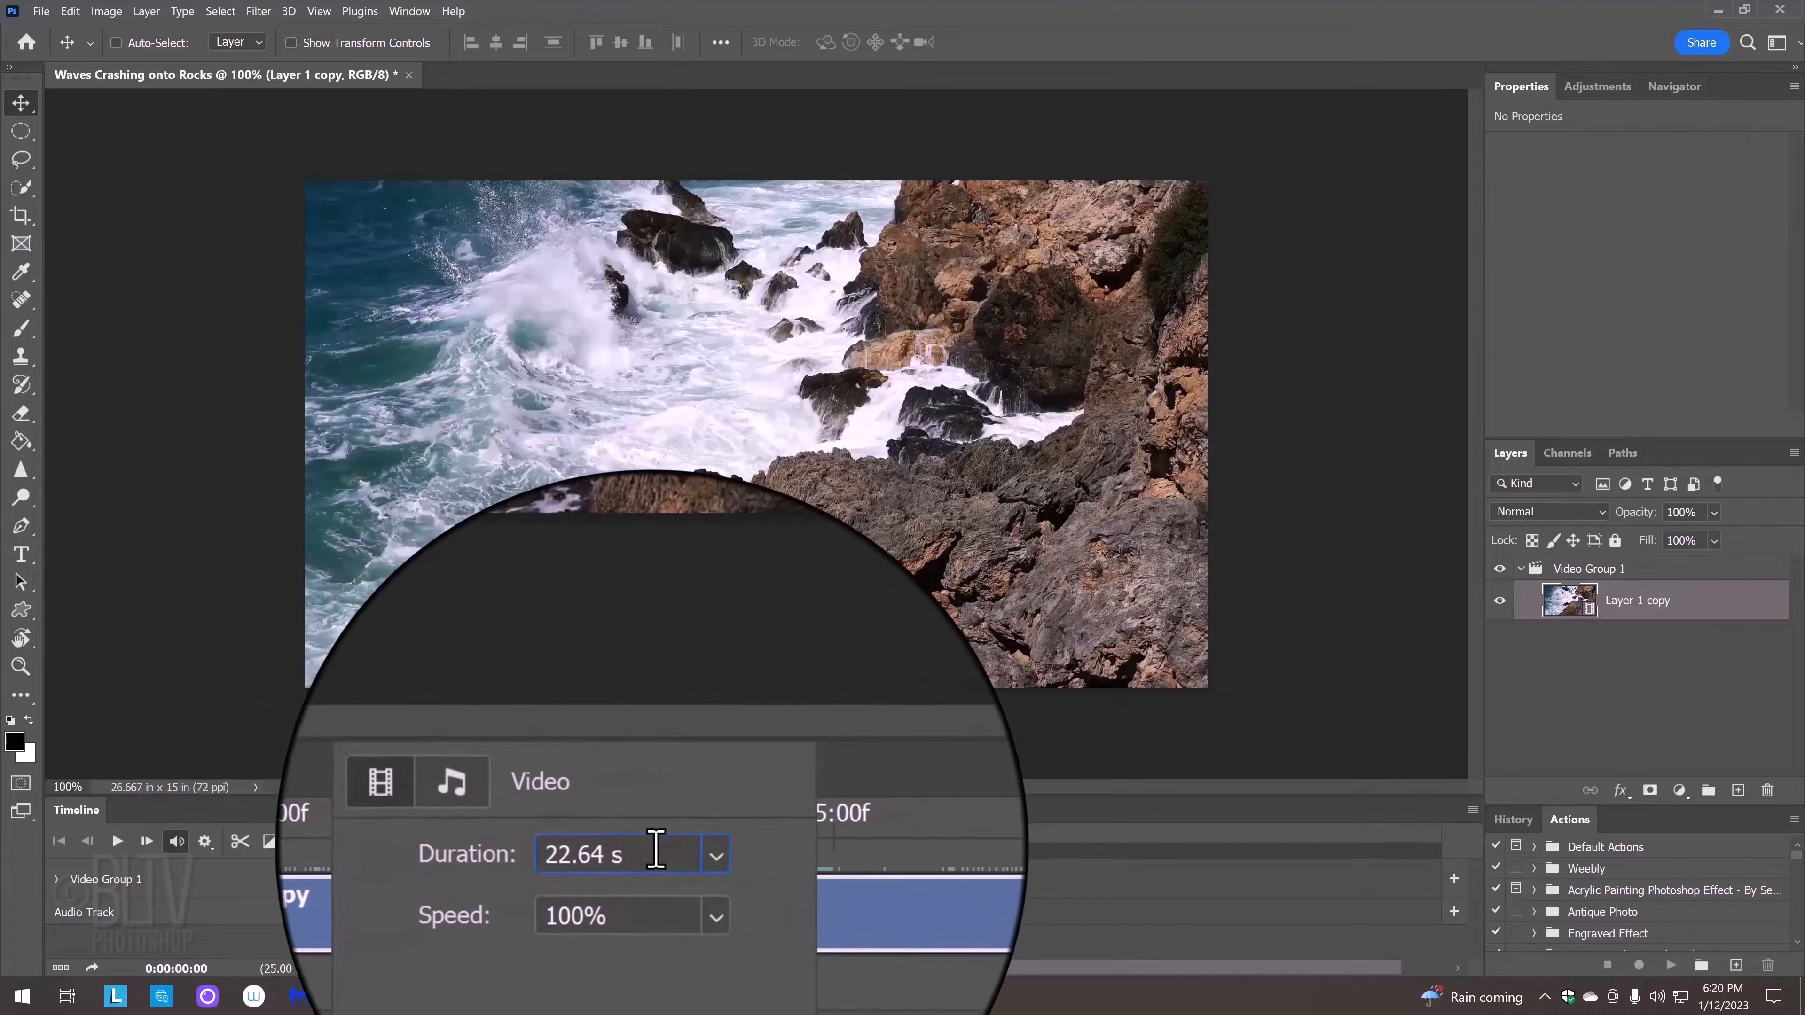
pyautogui.moveTo(655, 850); pyautogui.dragTo(550, 835)
pyautogui.write('10')
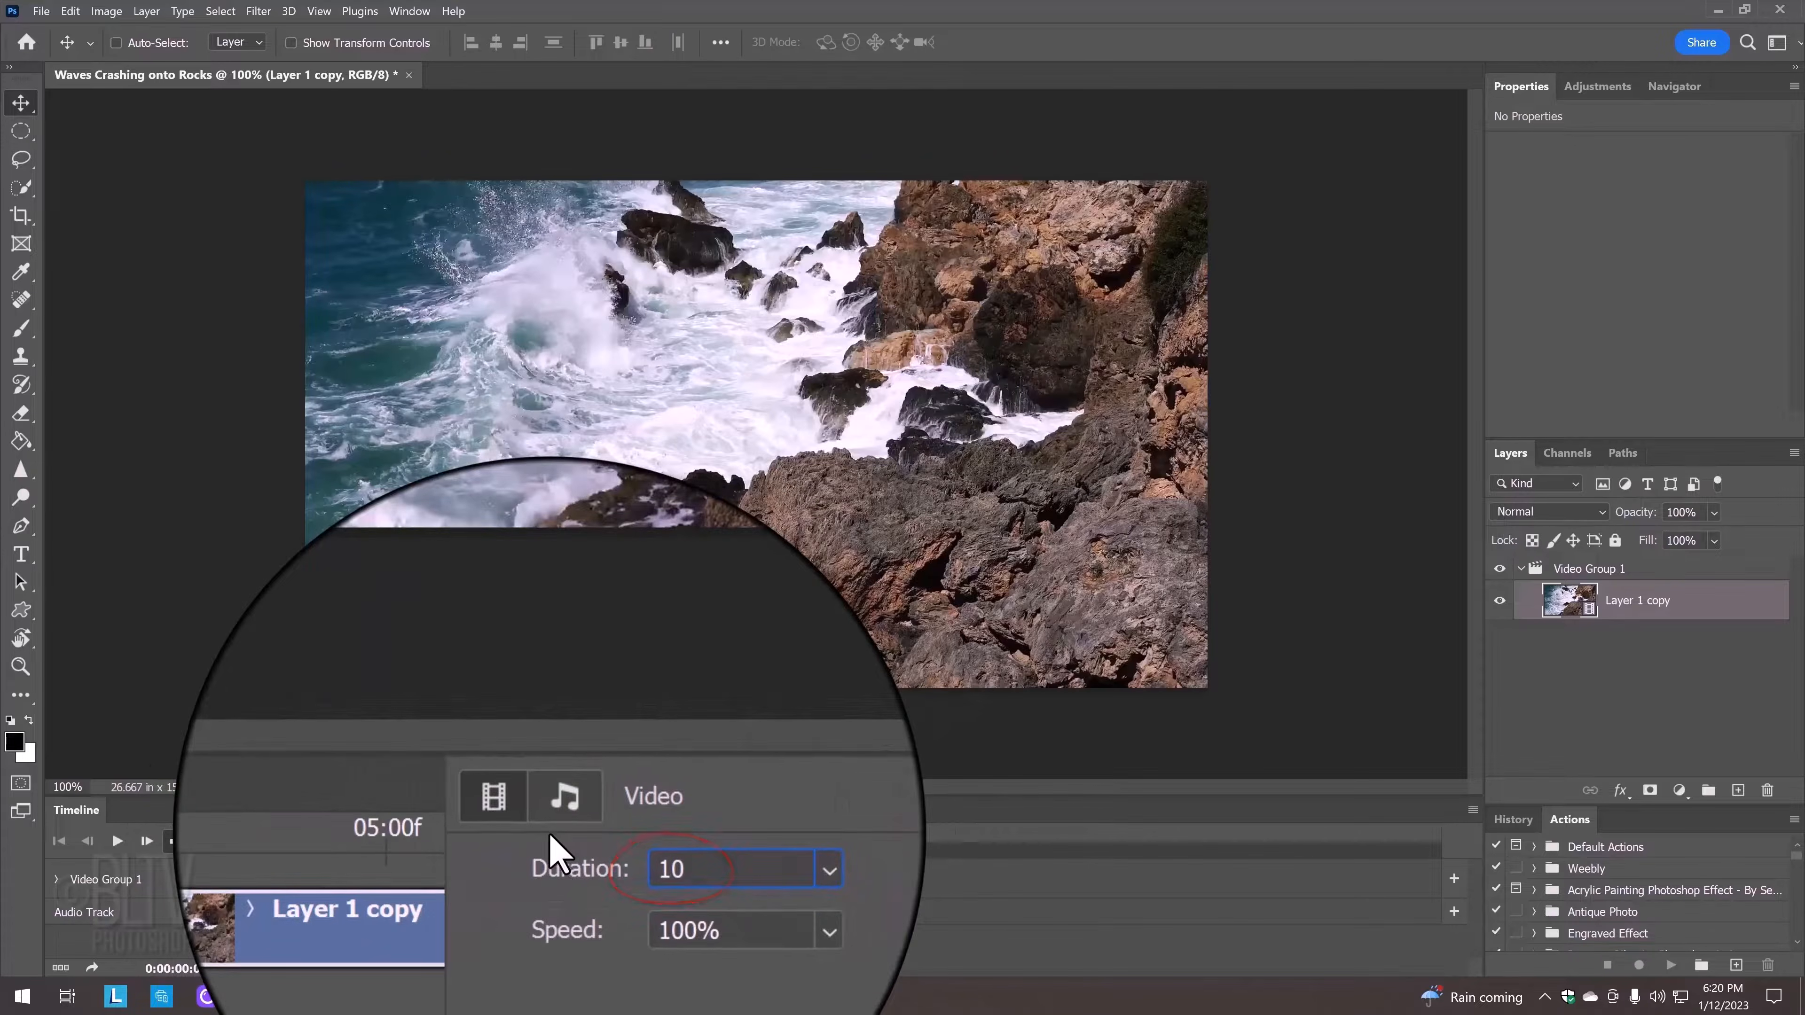
pyautogui.click(482, 883)
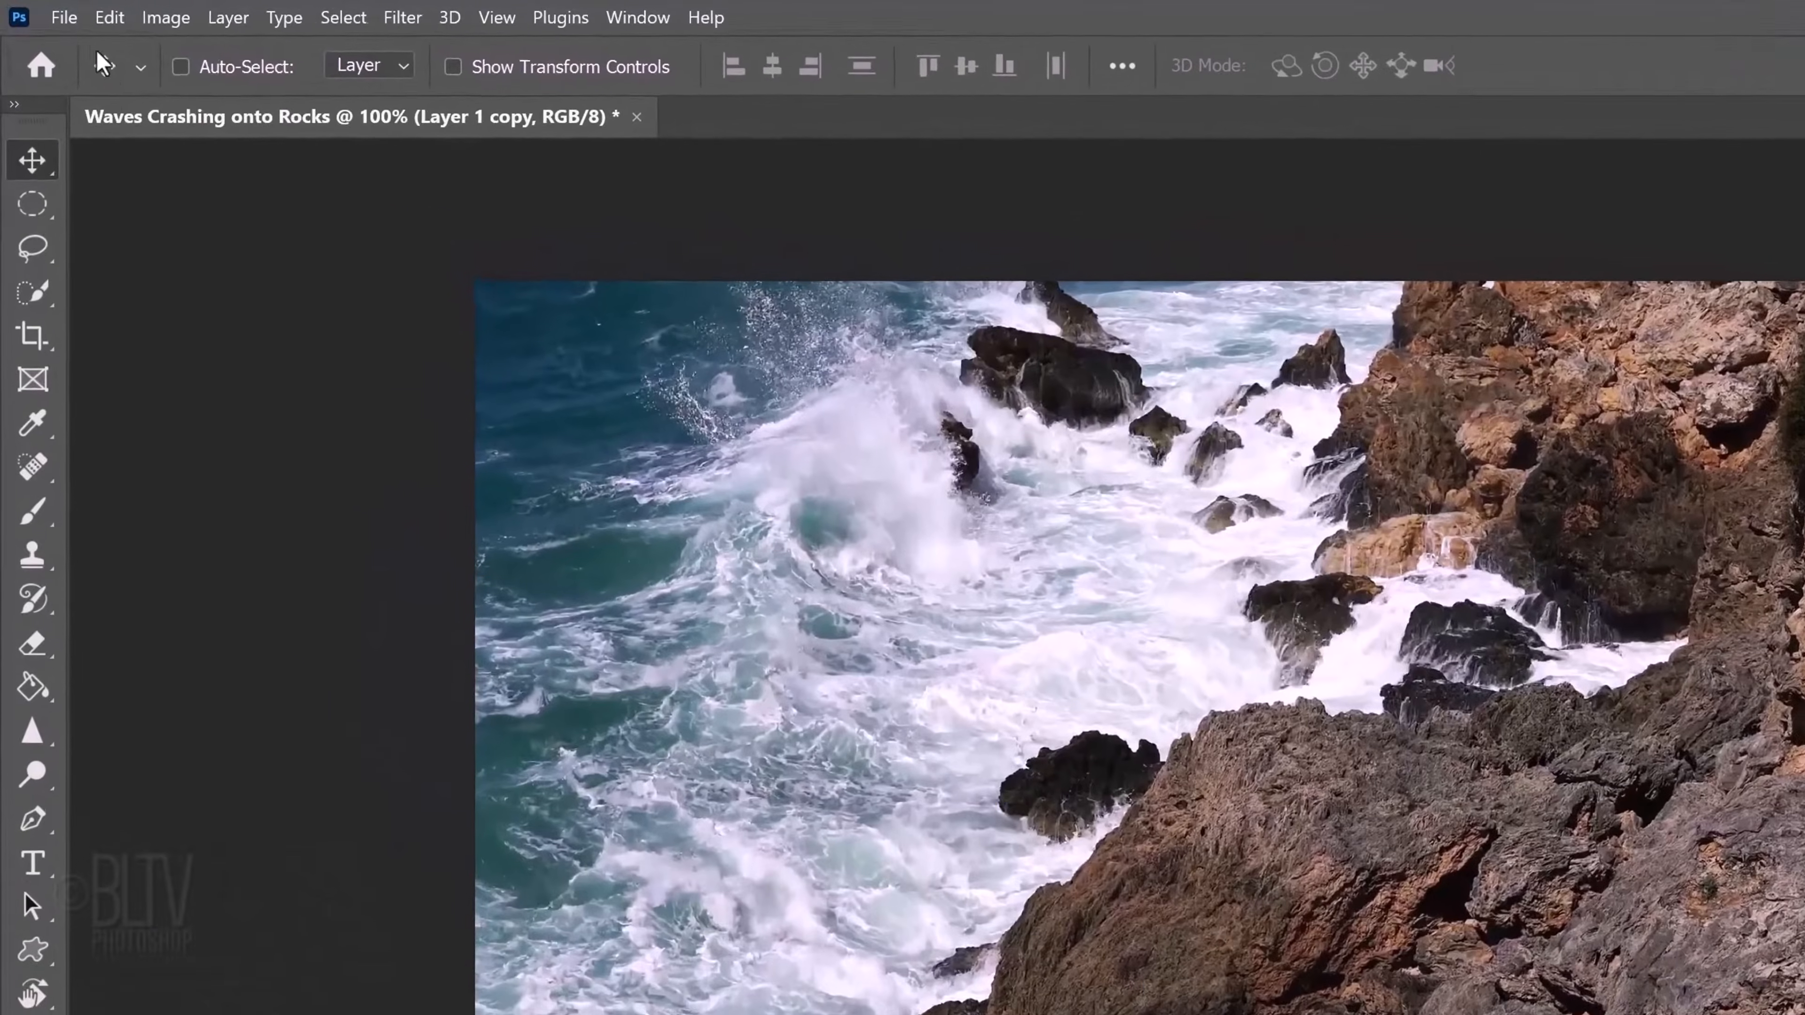
# Render all frames as a JPEG Photoshop Image Sequence at 1920 x 1080 and 5 fps into the Time Lapse Photos CC 2023 folder
pyautogui.click(64, 17)
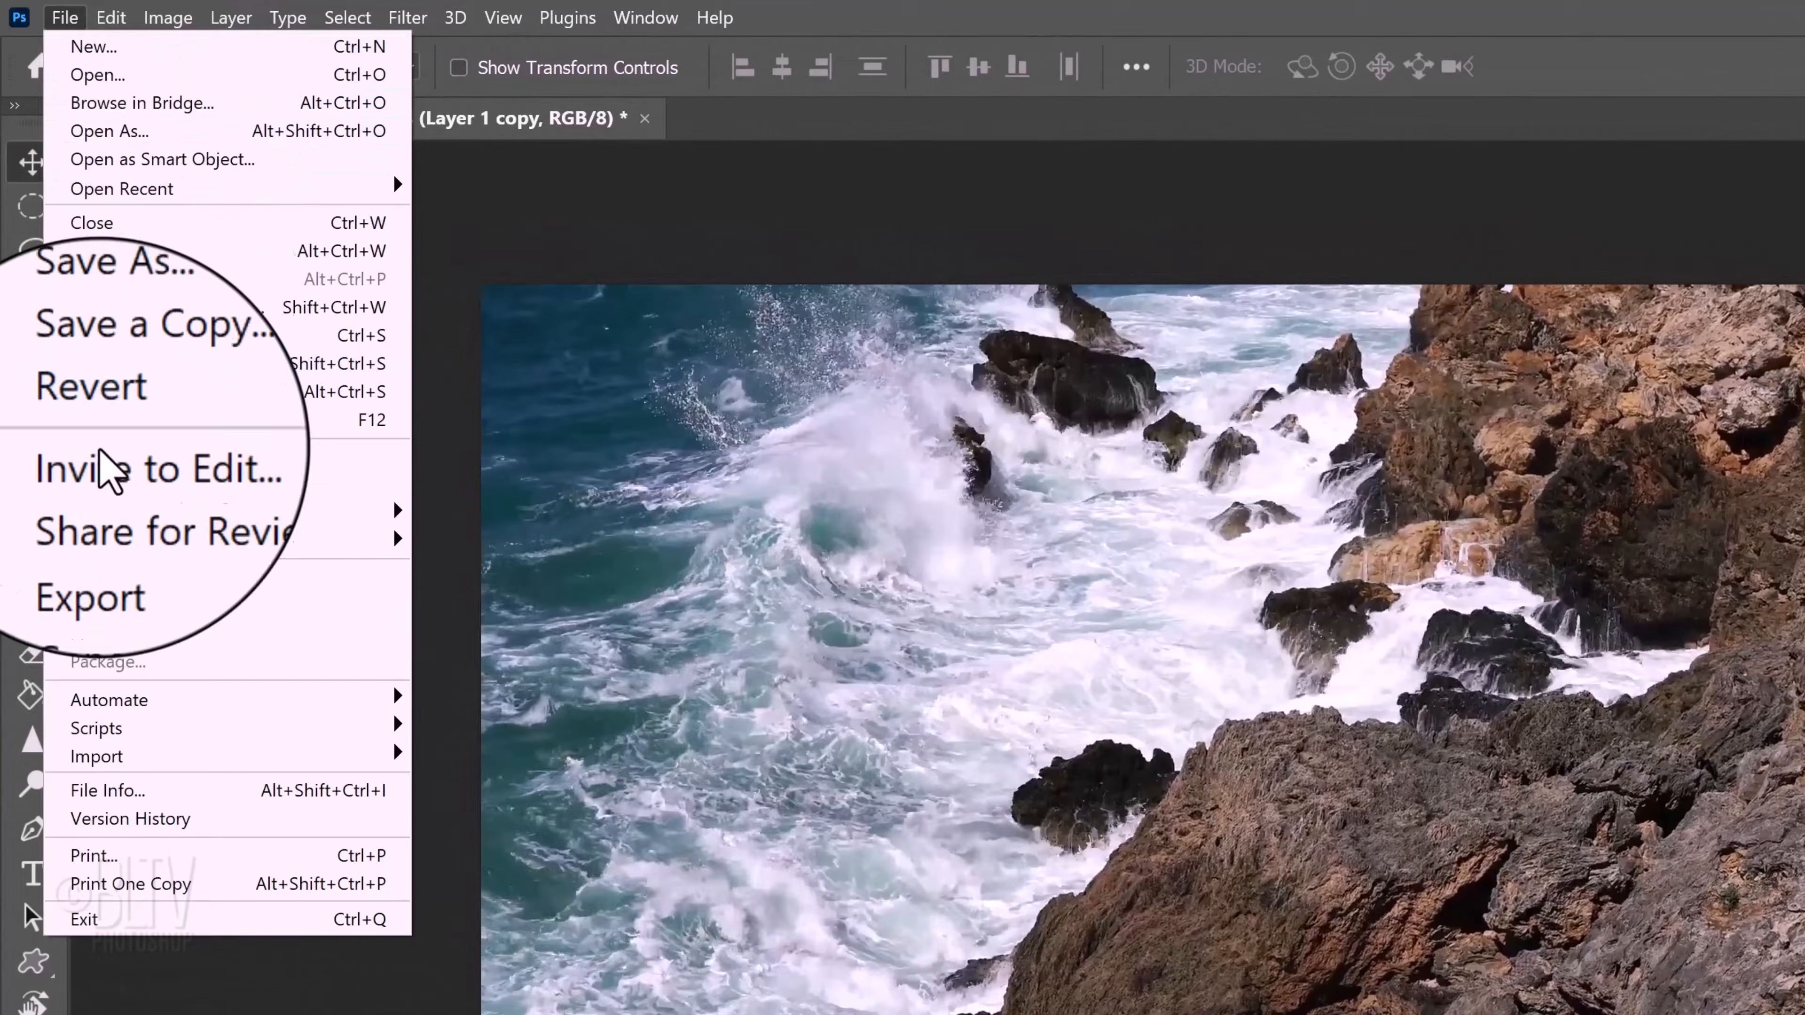
pyautogui.moveTo(71, 514)
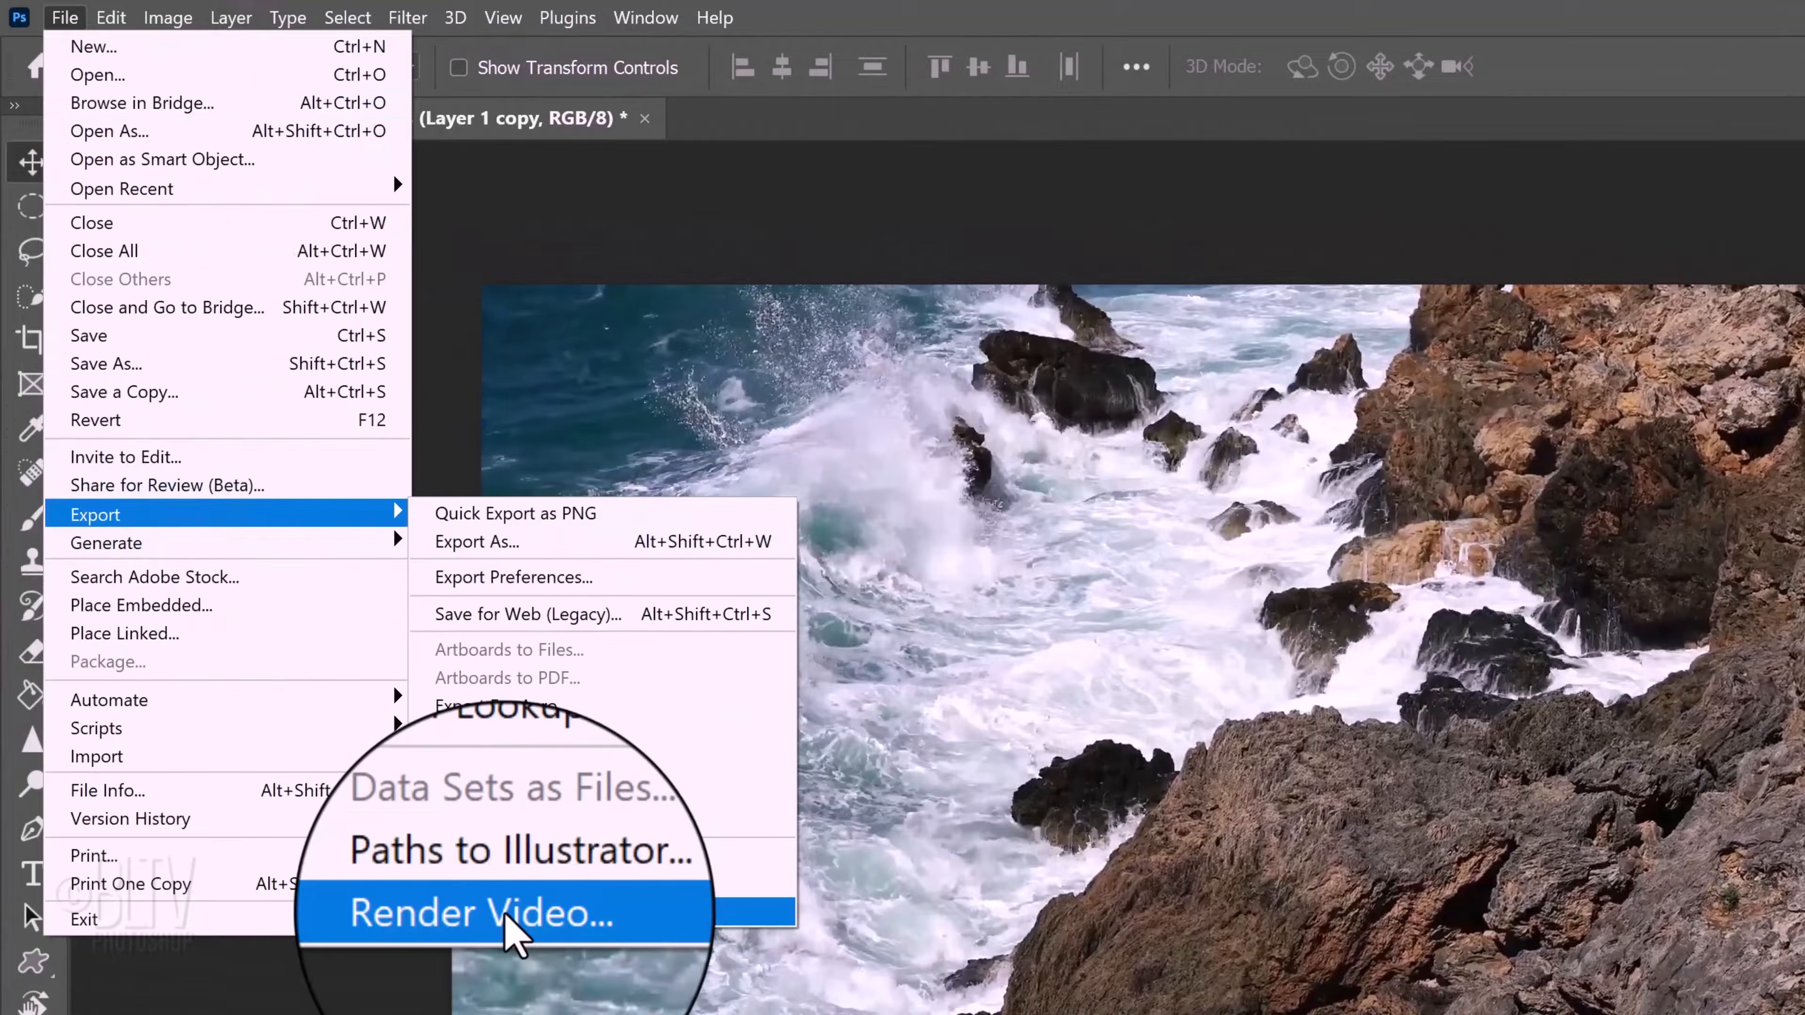
pyautogui.click(510, 924)
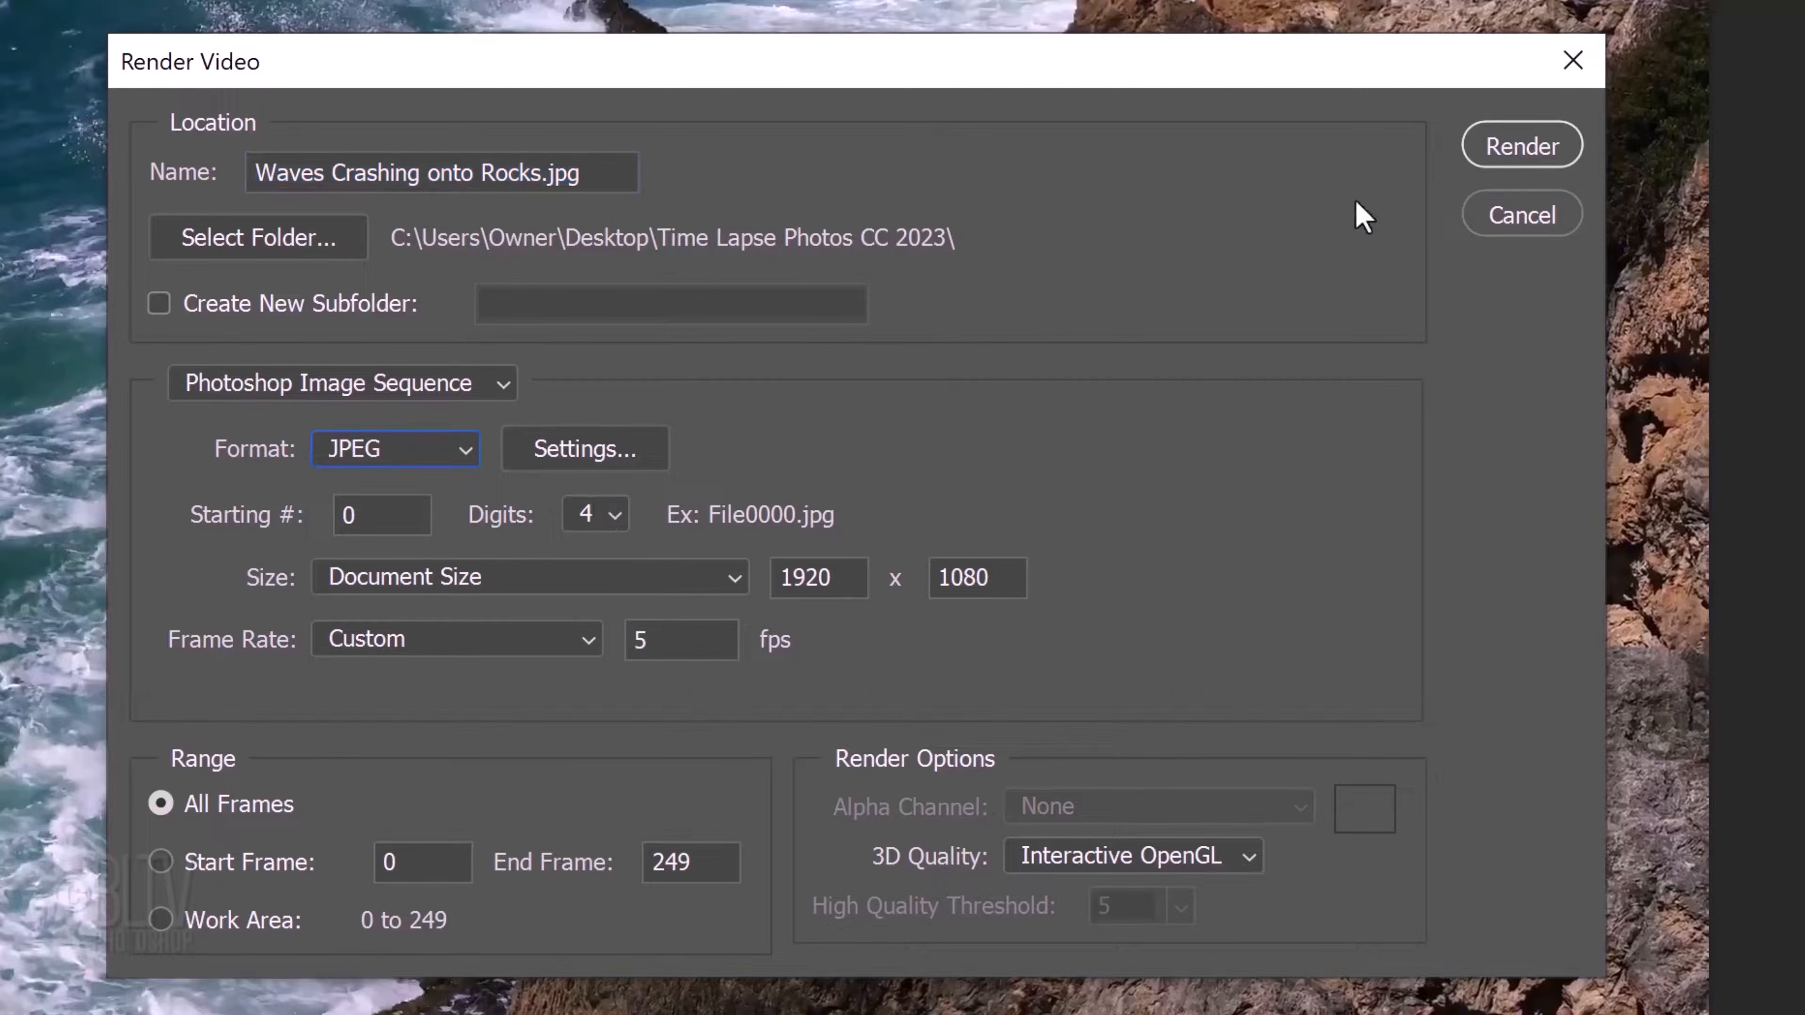
pyautogui.click(1525, 144)
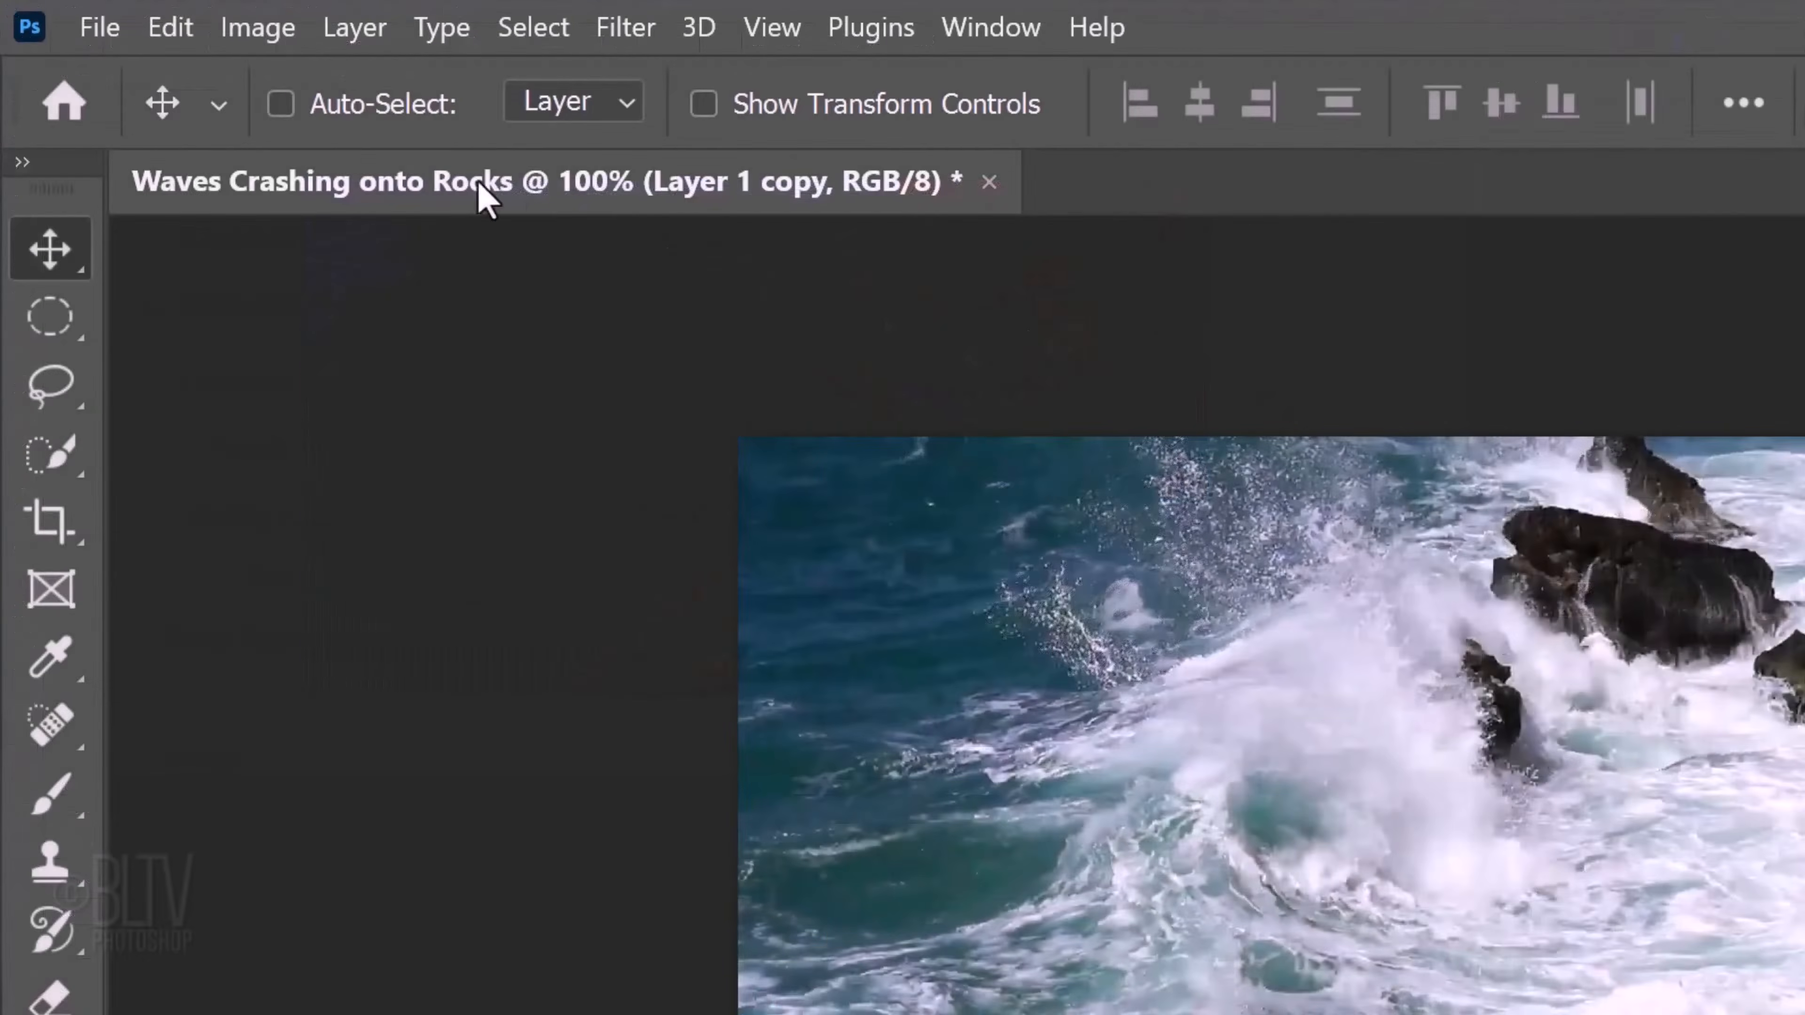
# Load the images Waves Crashing onto Rocks0000 through Rocks0049 into one stack, creating a Smart Object after loading the layers
pyautogui.click(42, 13)
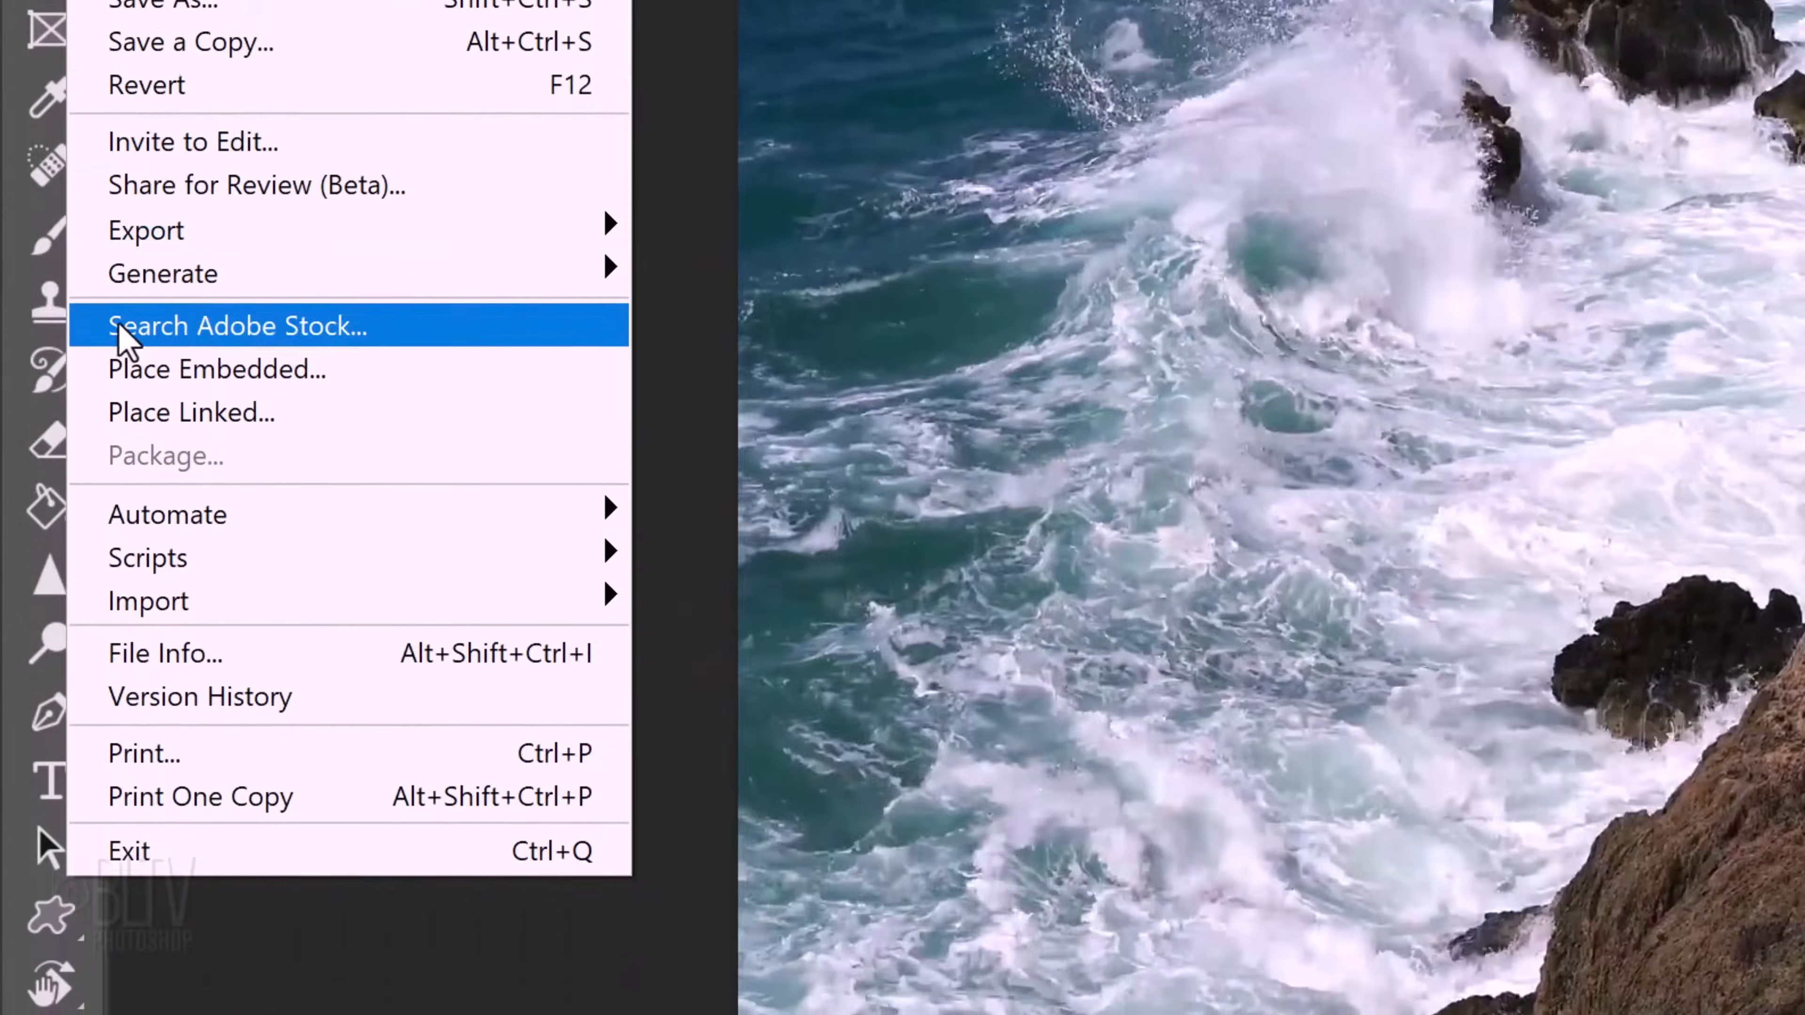
pyautogui.moveTo(142, 660)
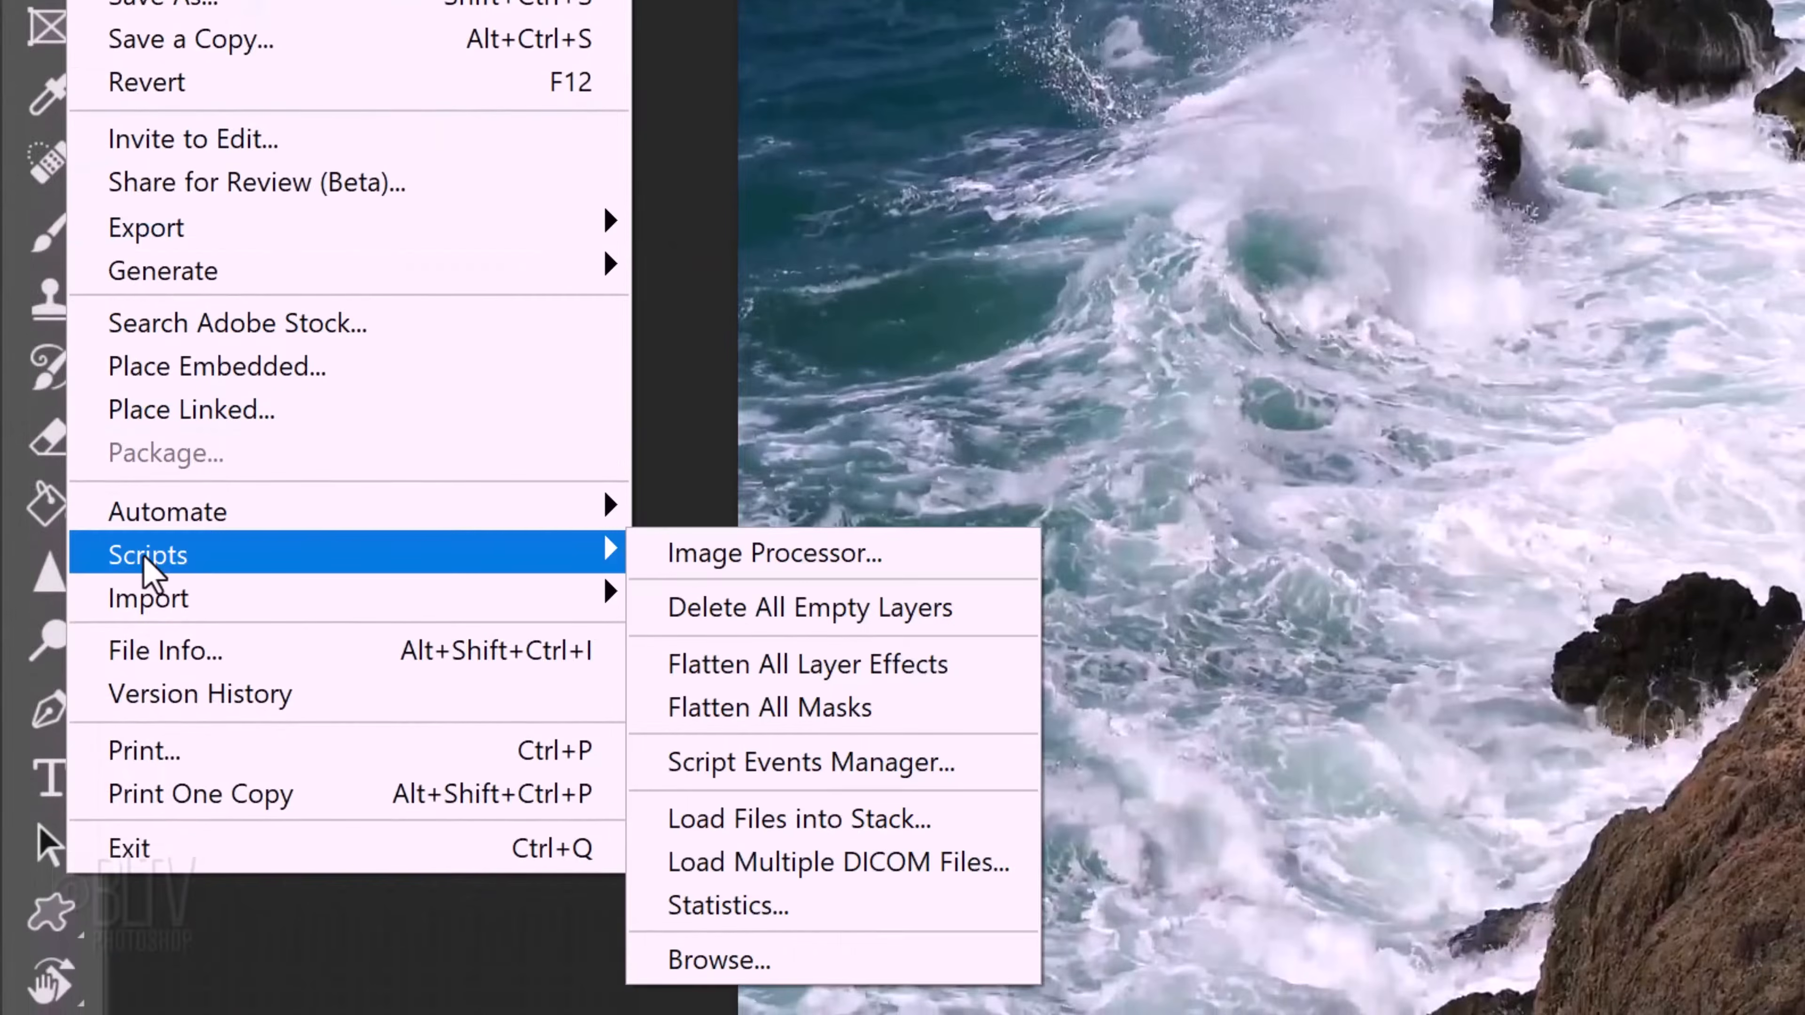
pyautogui.click(769, 832)
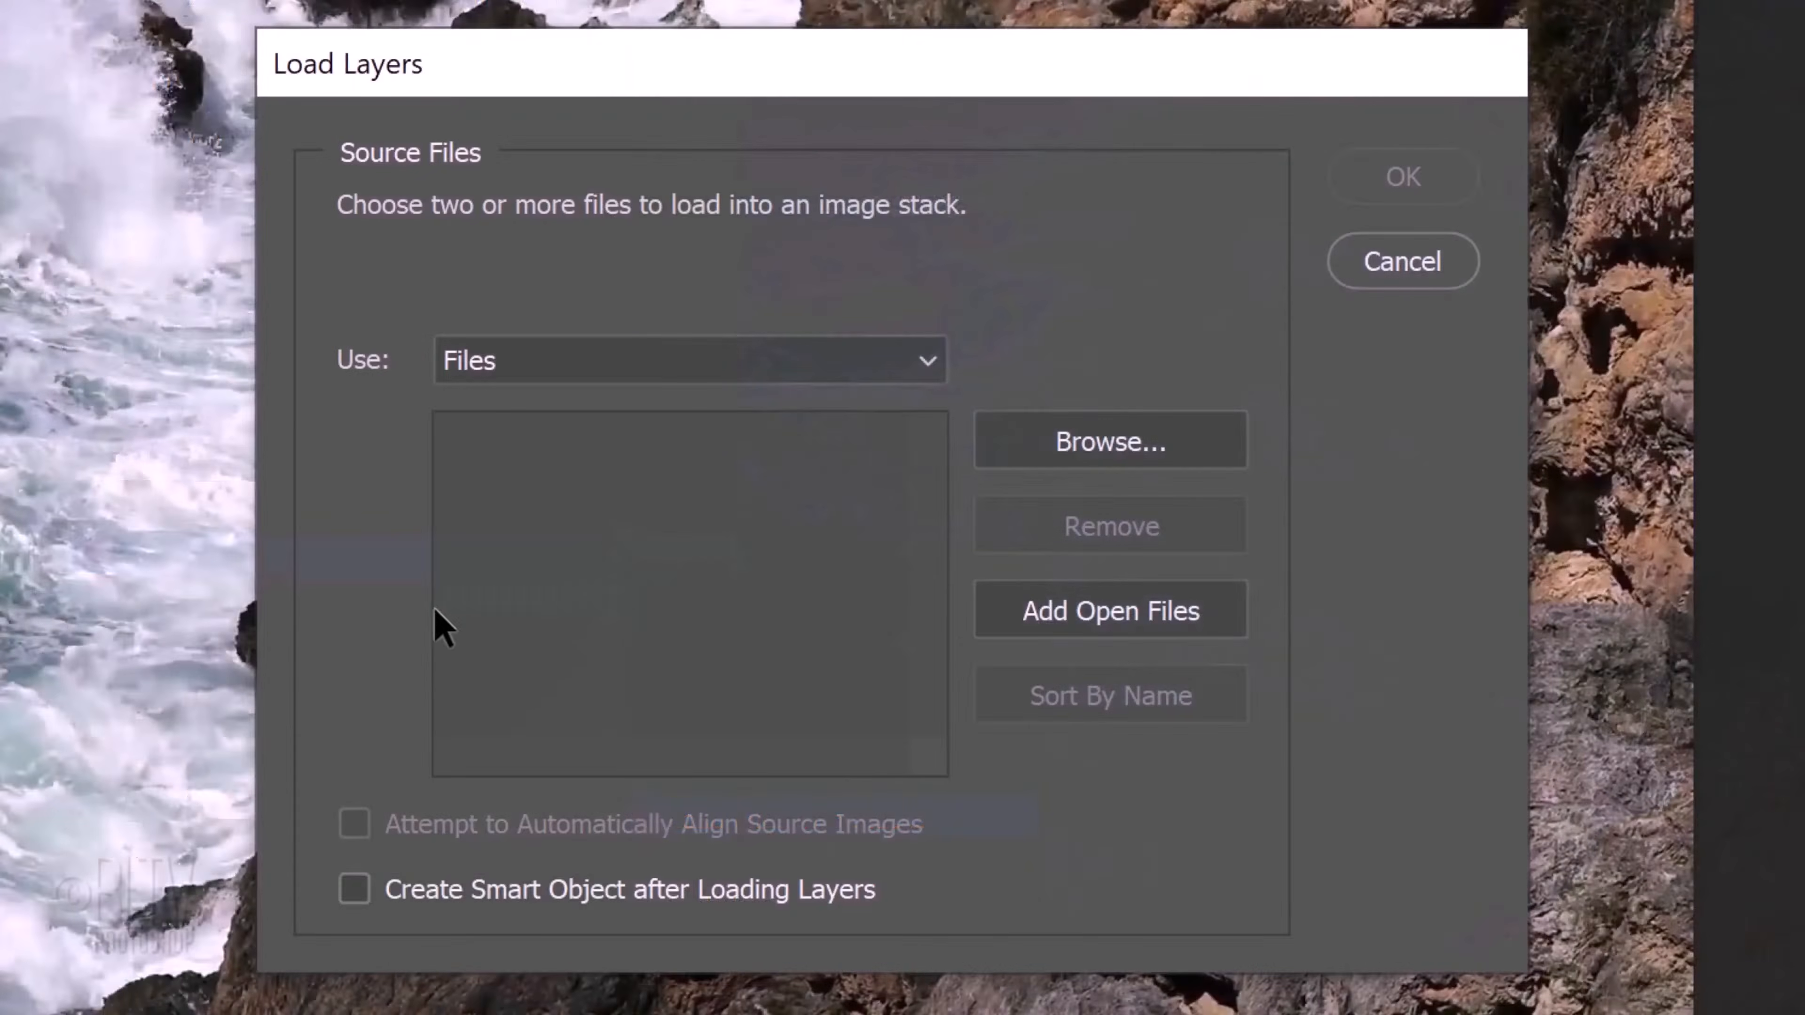
pyautogui.click(1099, 440)
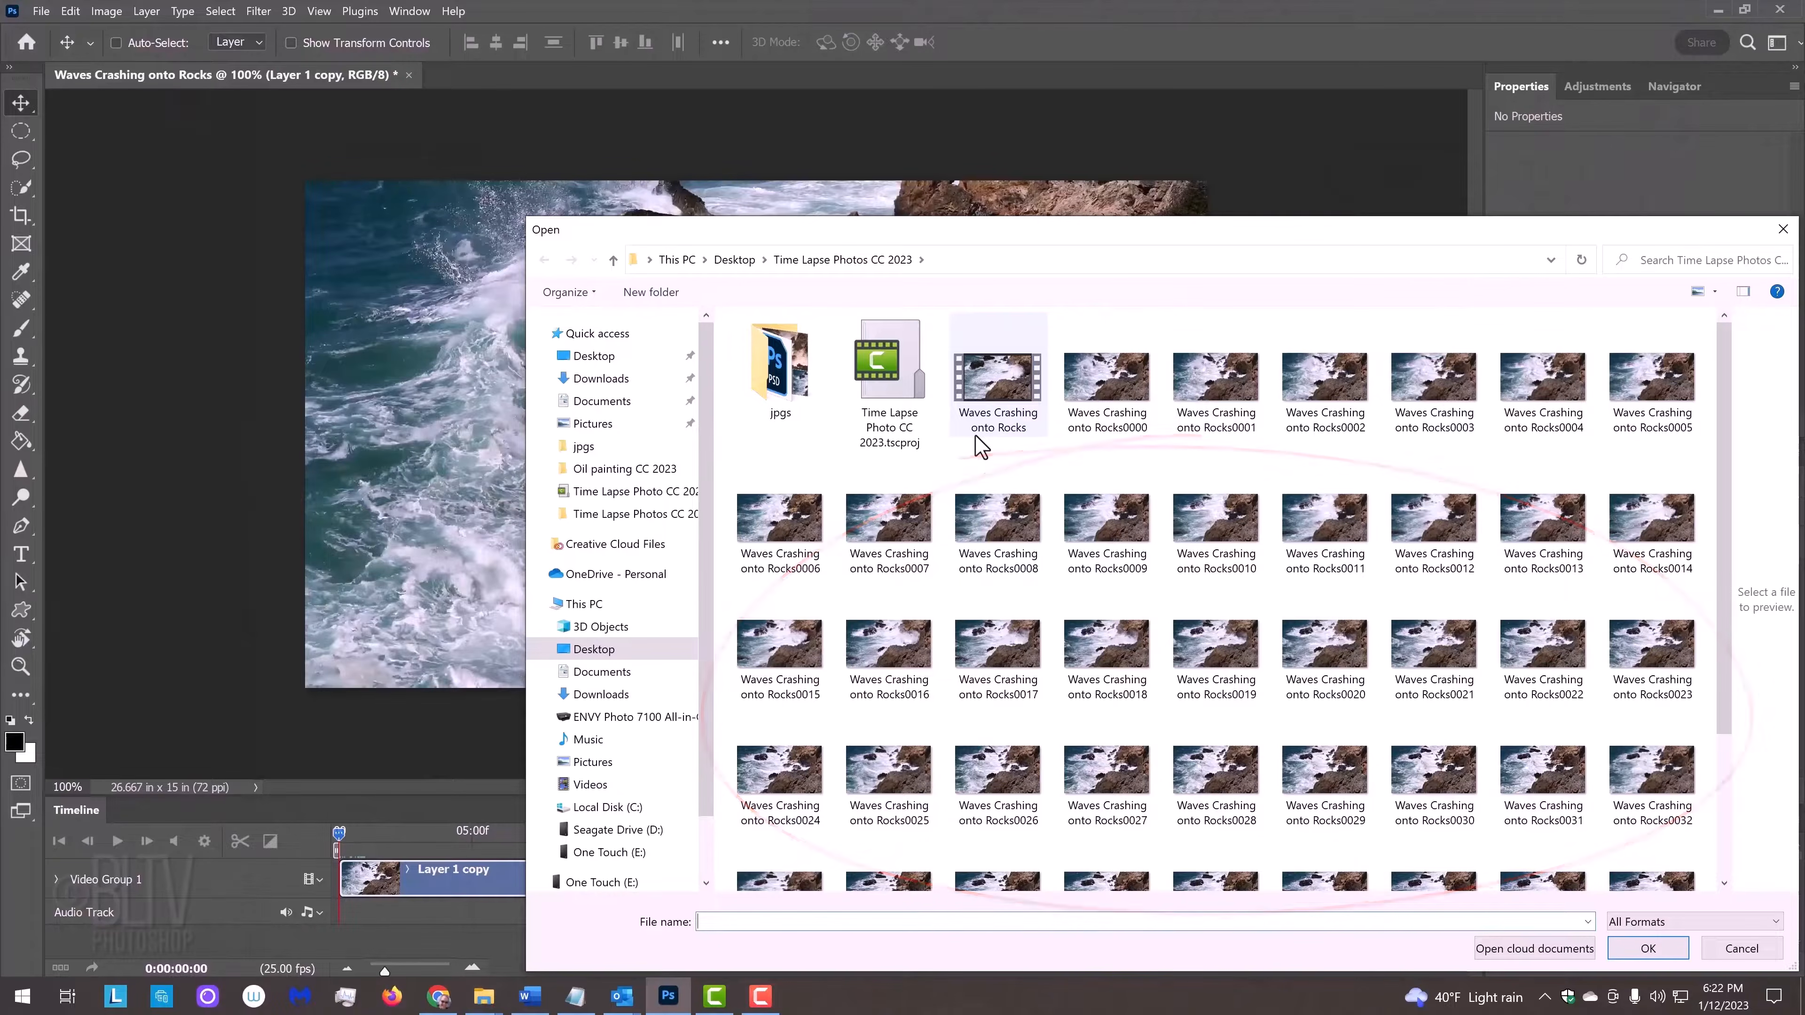
pyautogui.click(1082, 392)
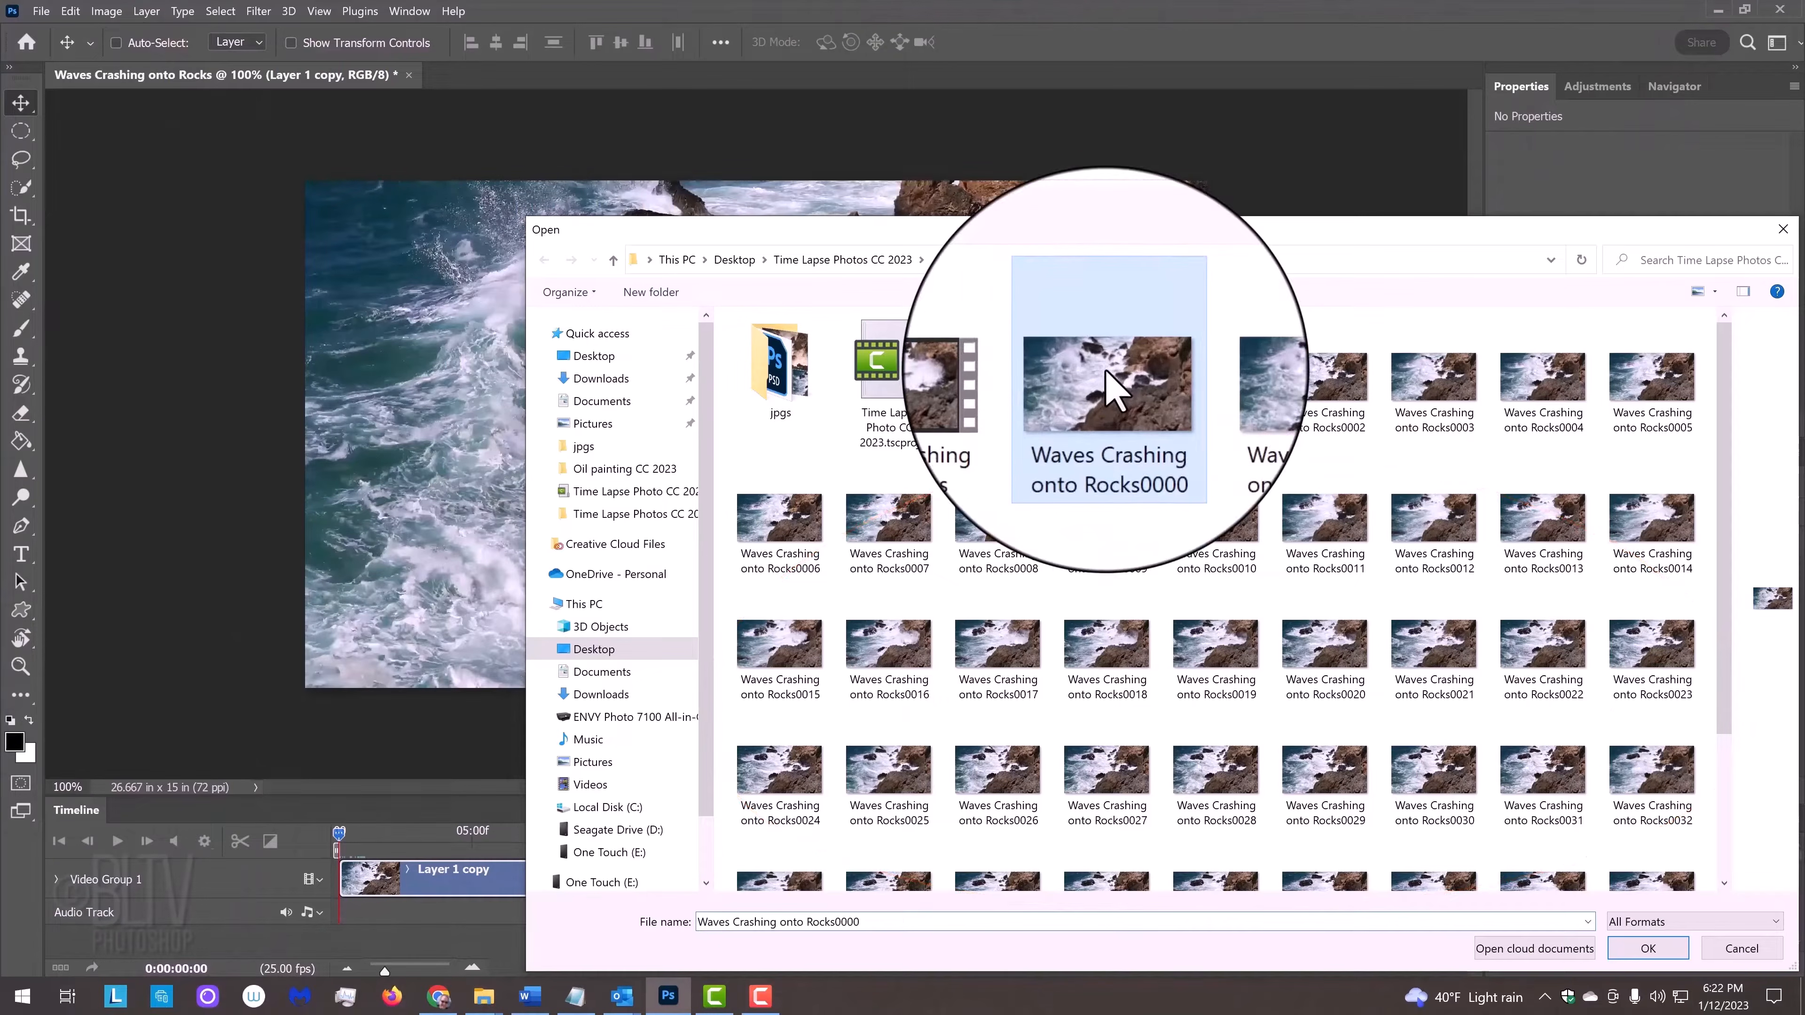
pyautogui.scroll(-3, 1720, 605)
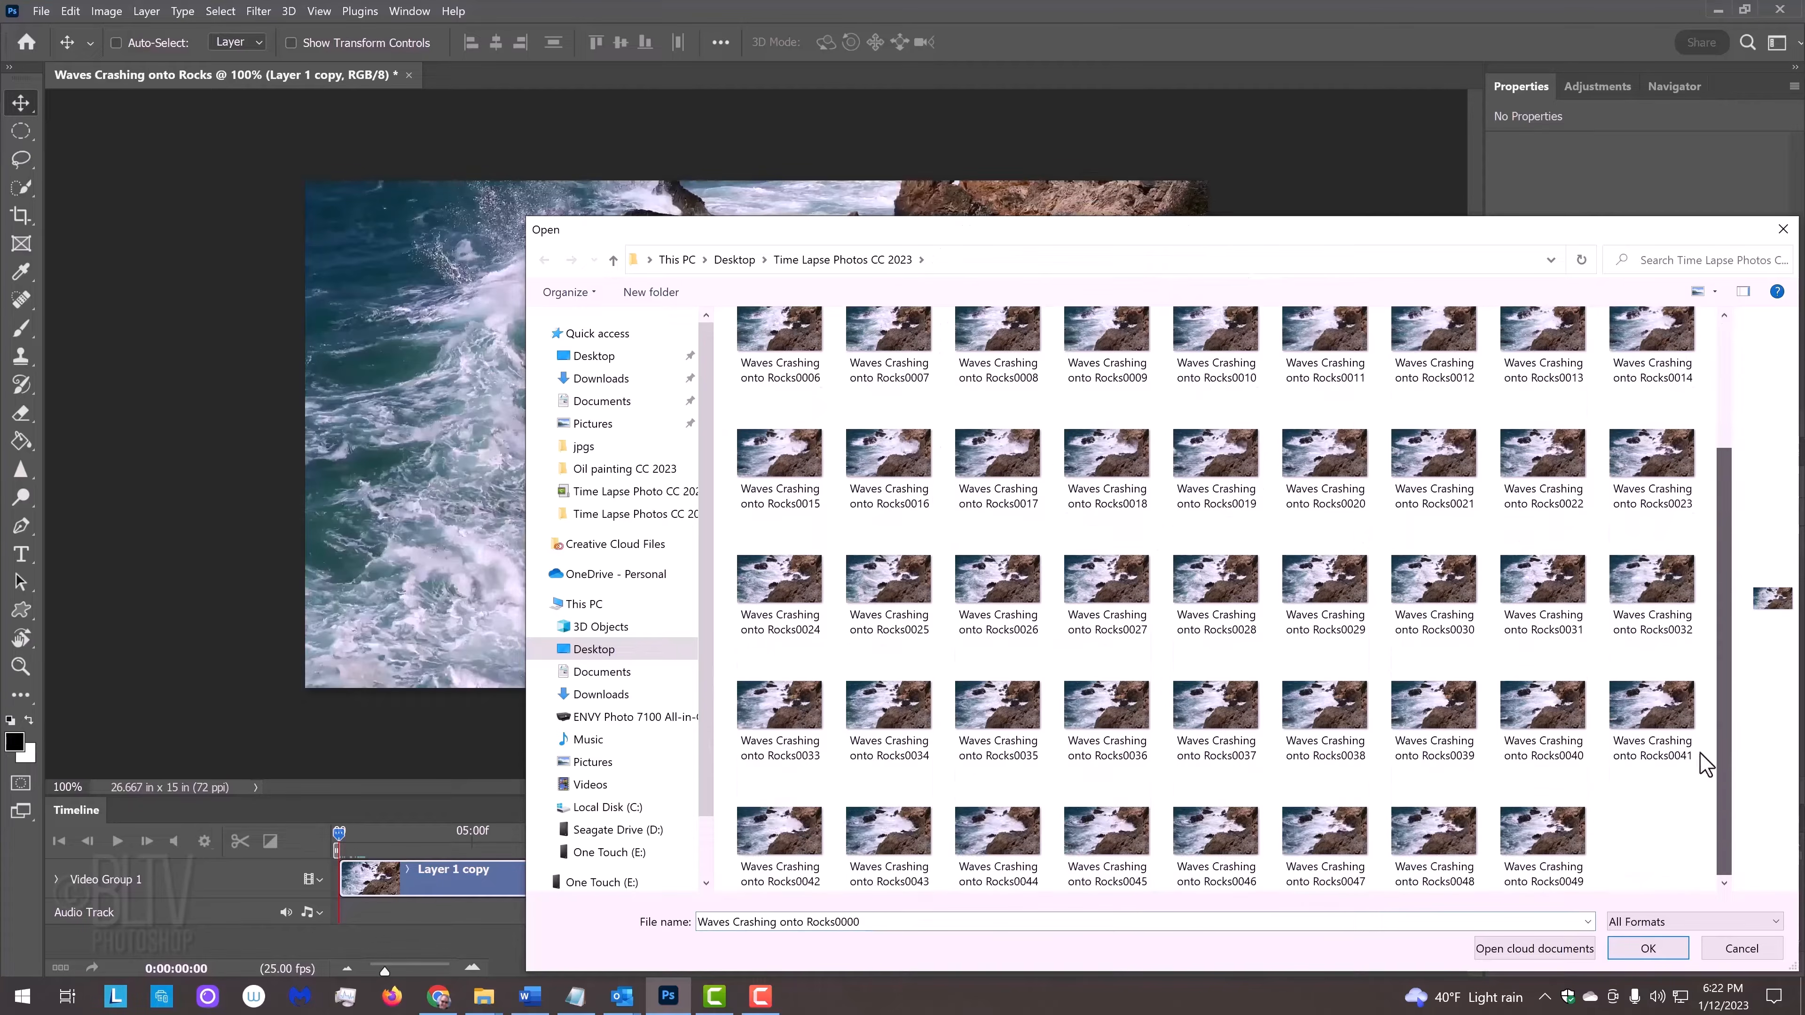
pyautogui.keyDown('shift'); pyautogui.click(1553, 840); pyautogui.keyUp('shift')
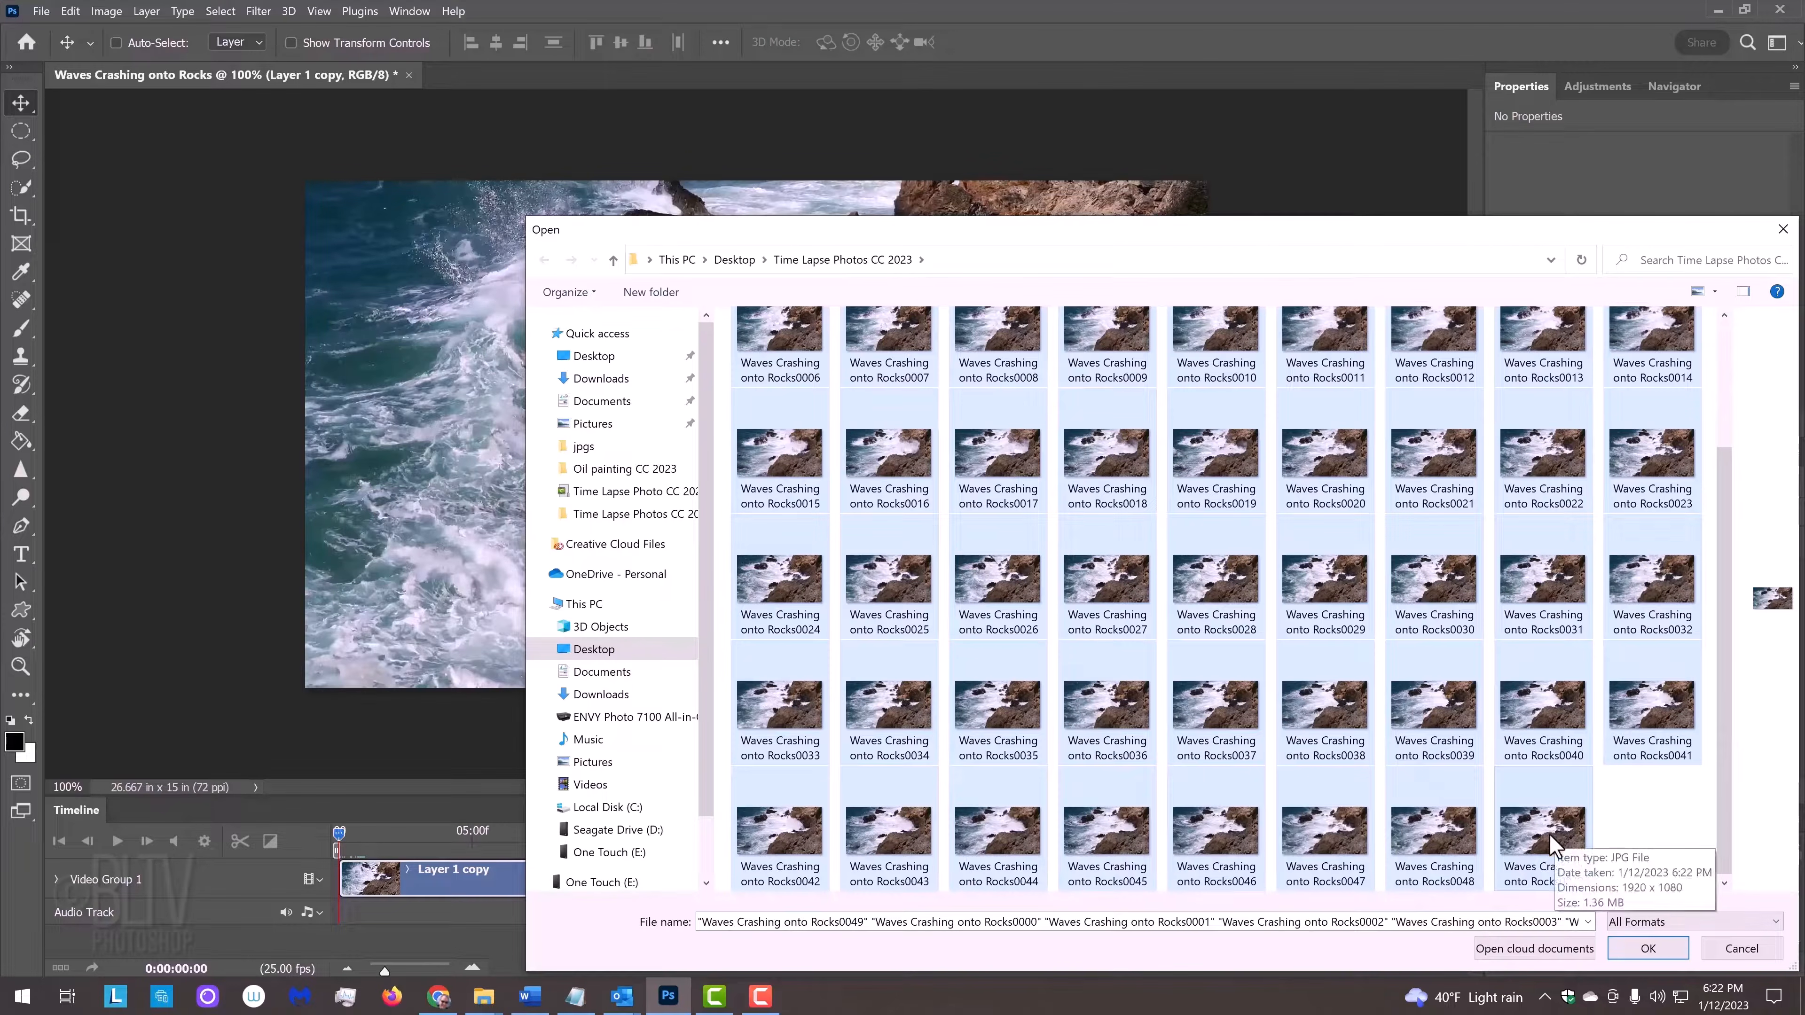
pyautogui.click(1634, 950)
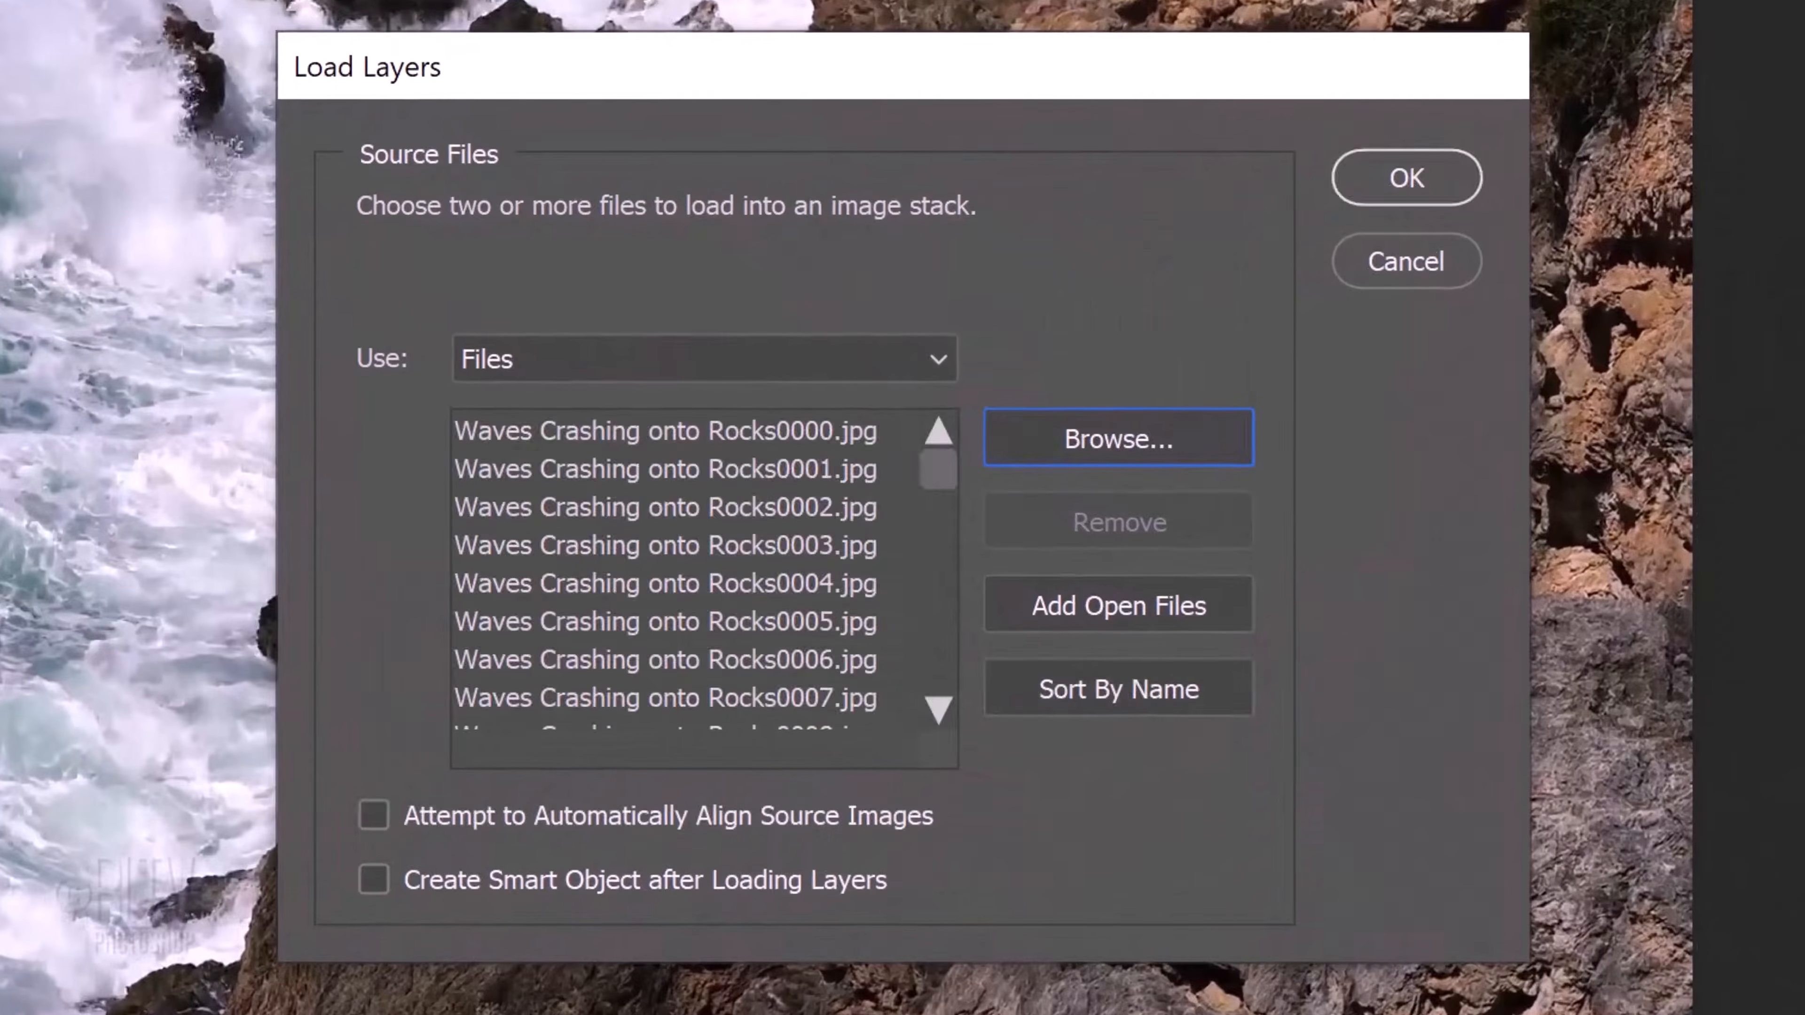
pyautogui.click(381, 875)
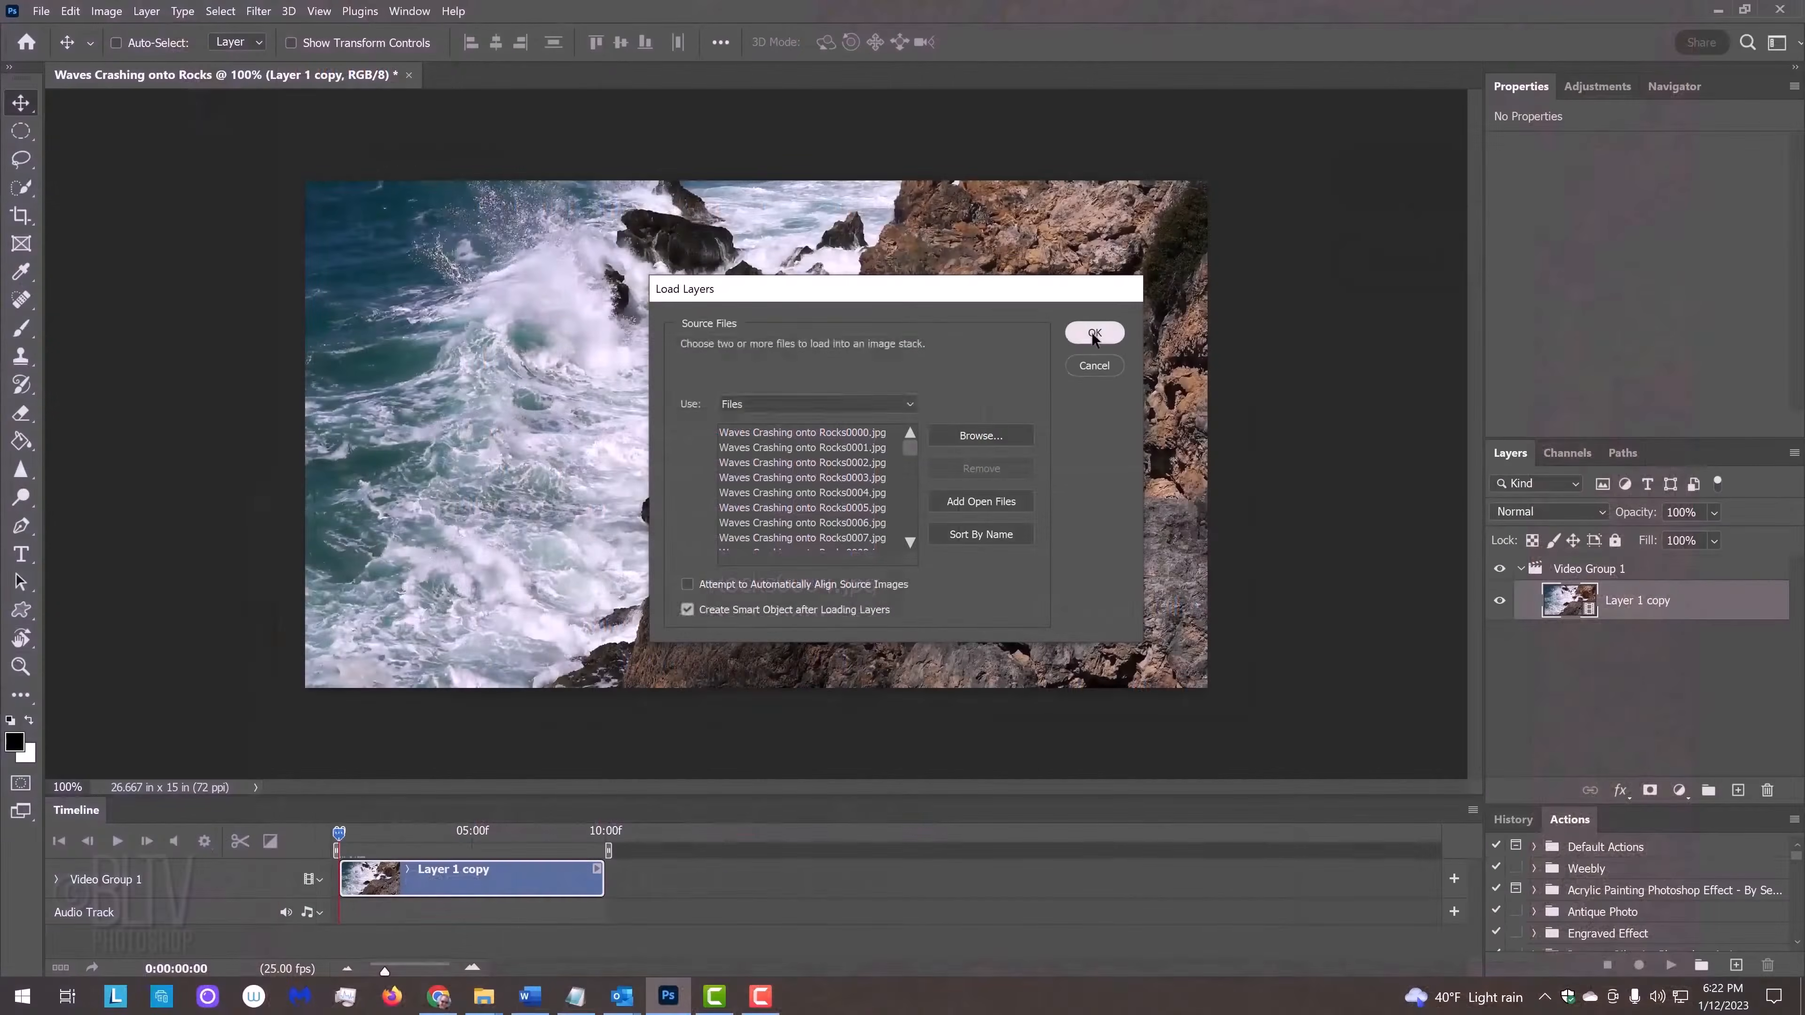
pyautogui.click(1403, 182)
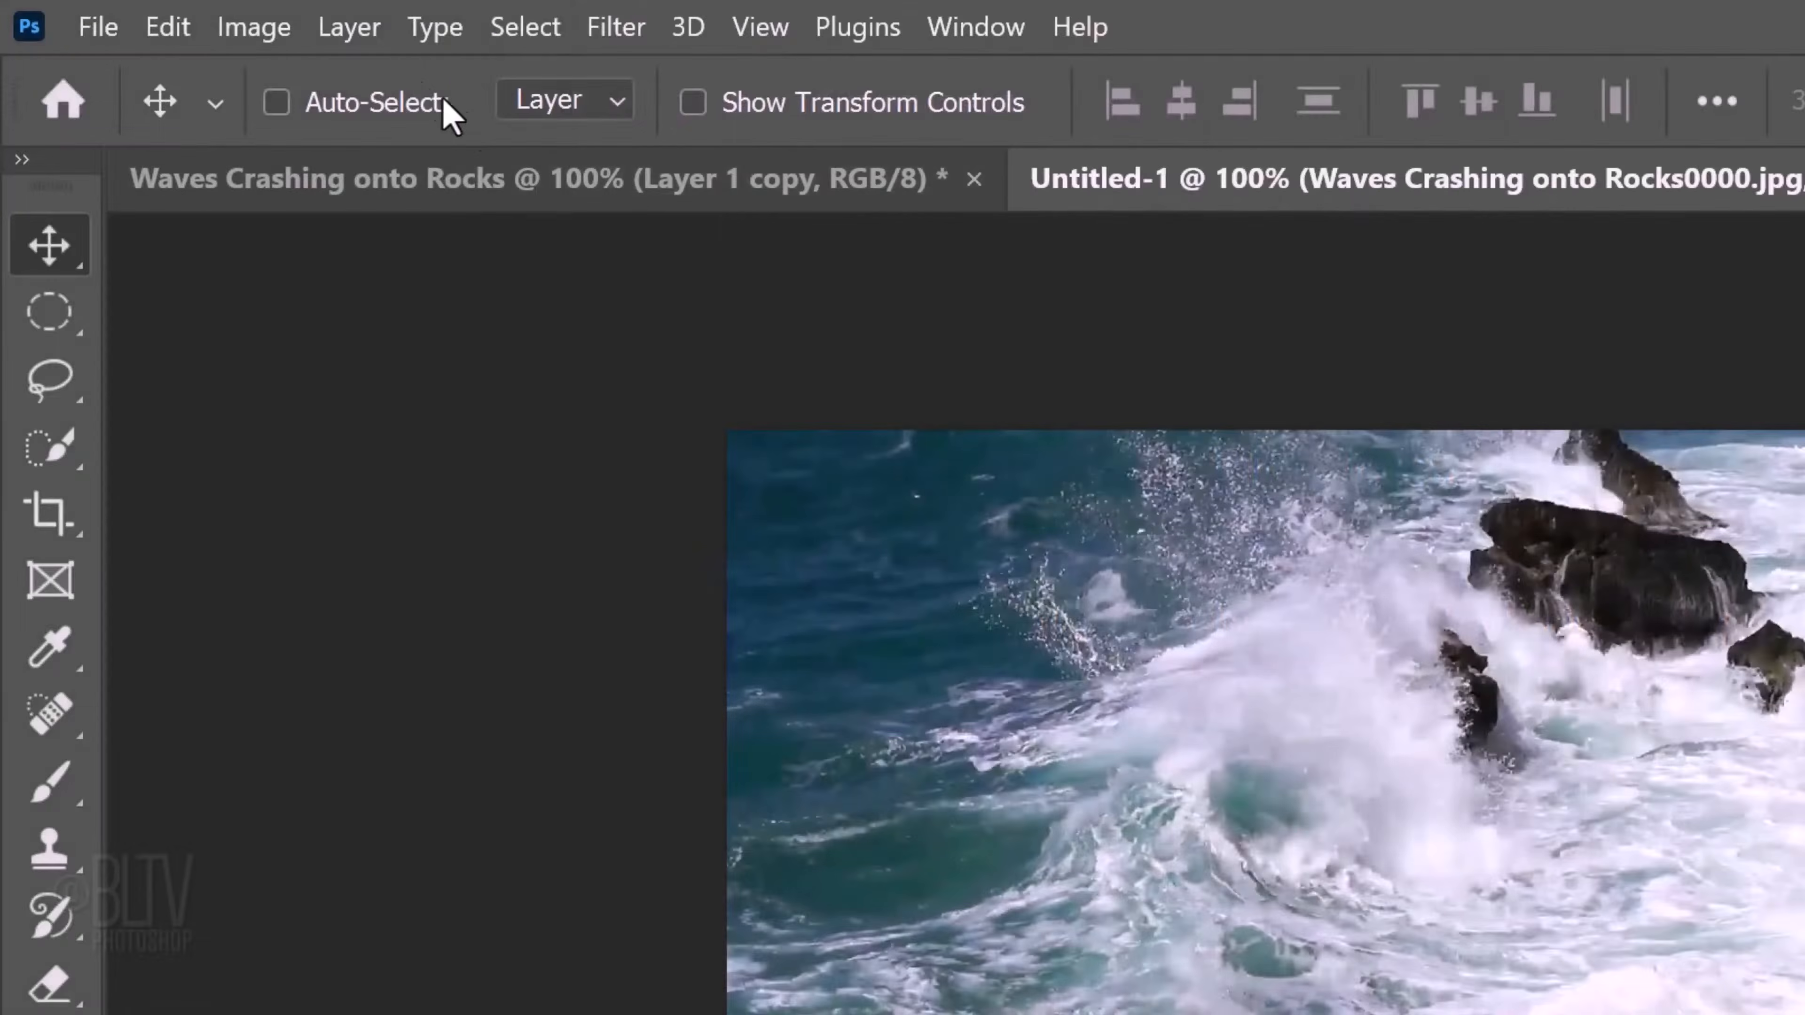
# Apply the Mean stack mode to the Smart Object of stacked wave images
pyautogui.click(351, 26)
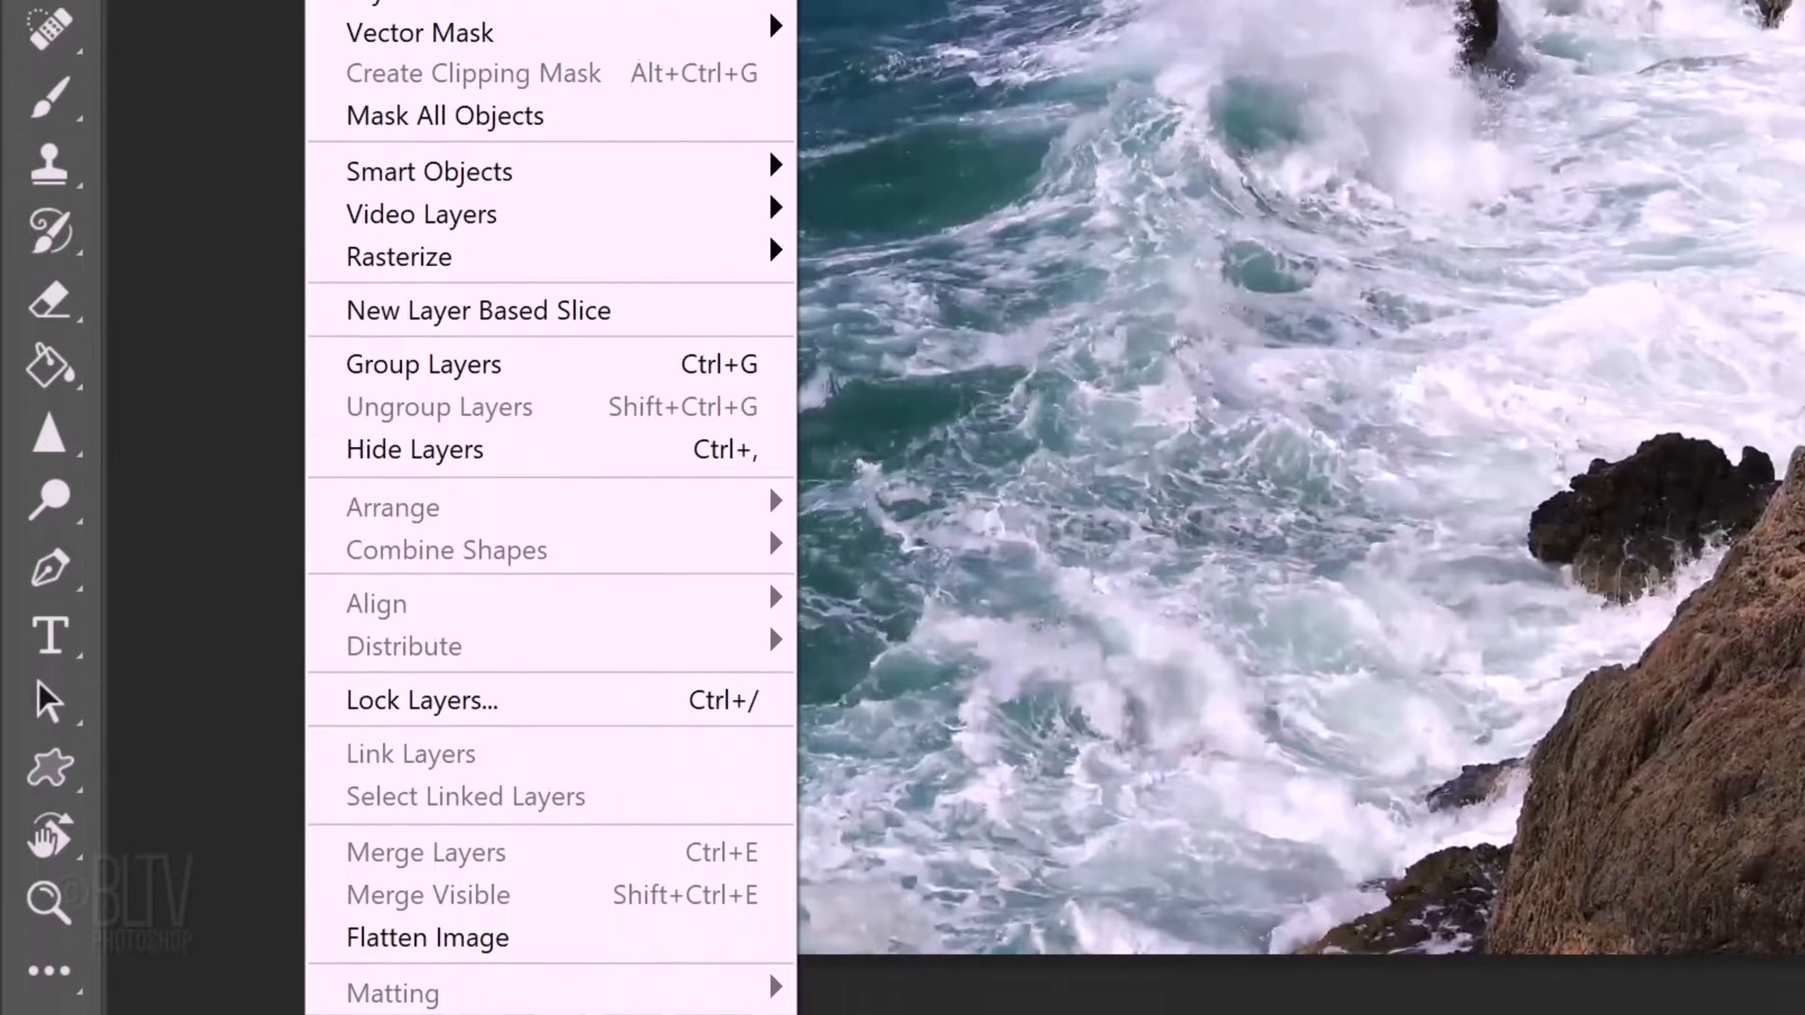
pyautogui.moveTo(403, 172)
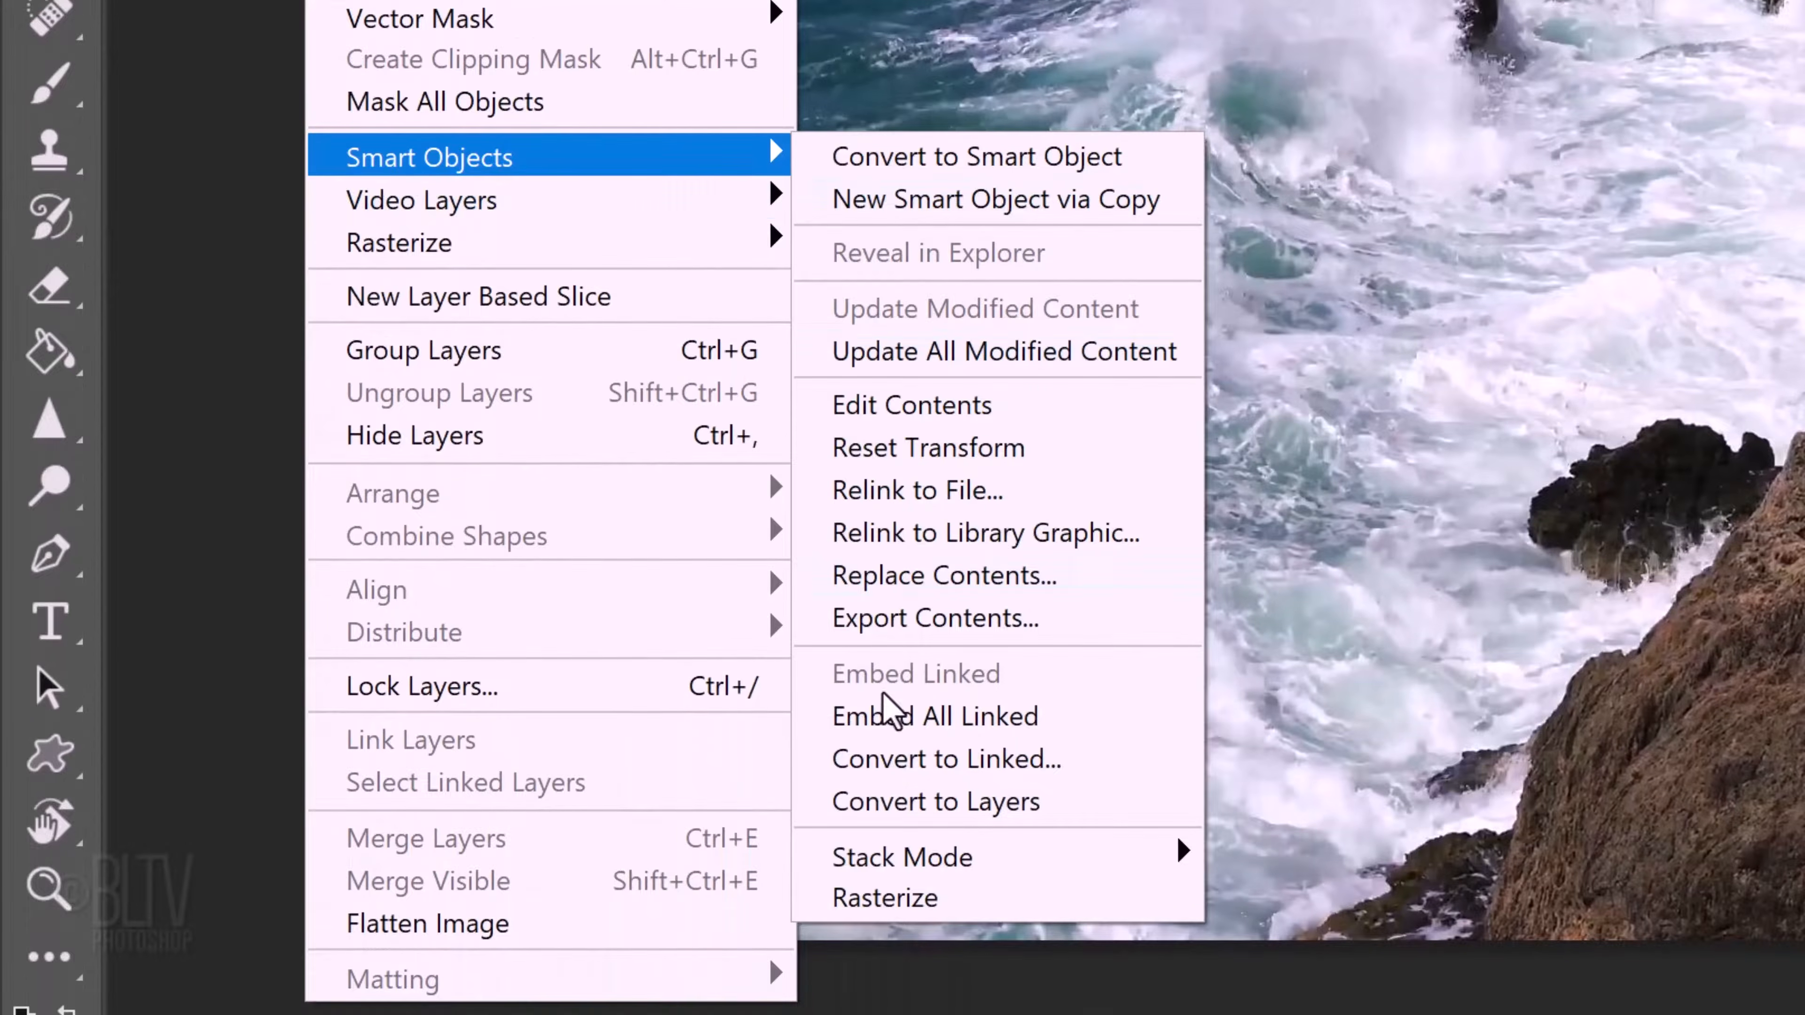
pyautogui.moveTo(917, 864)
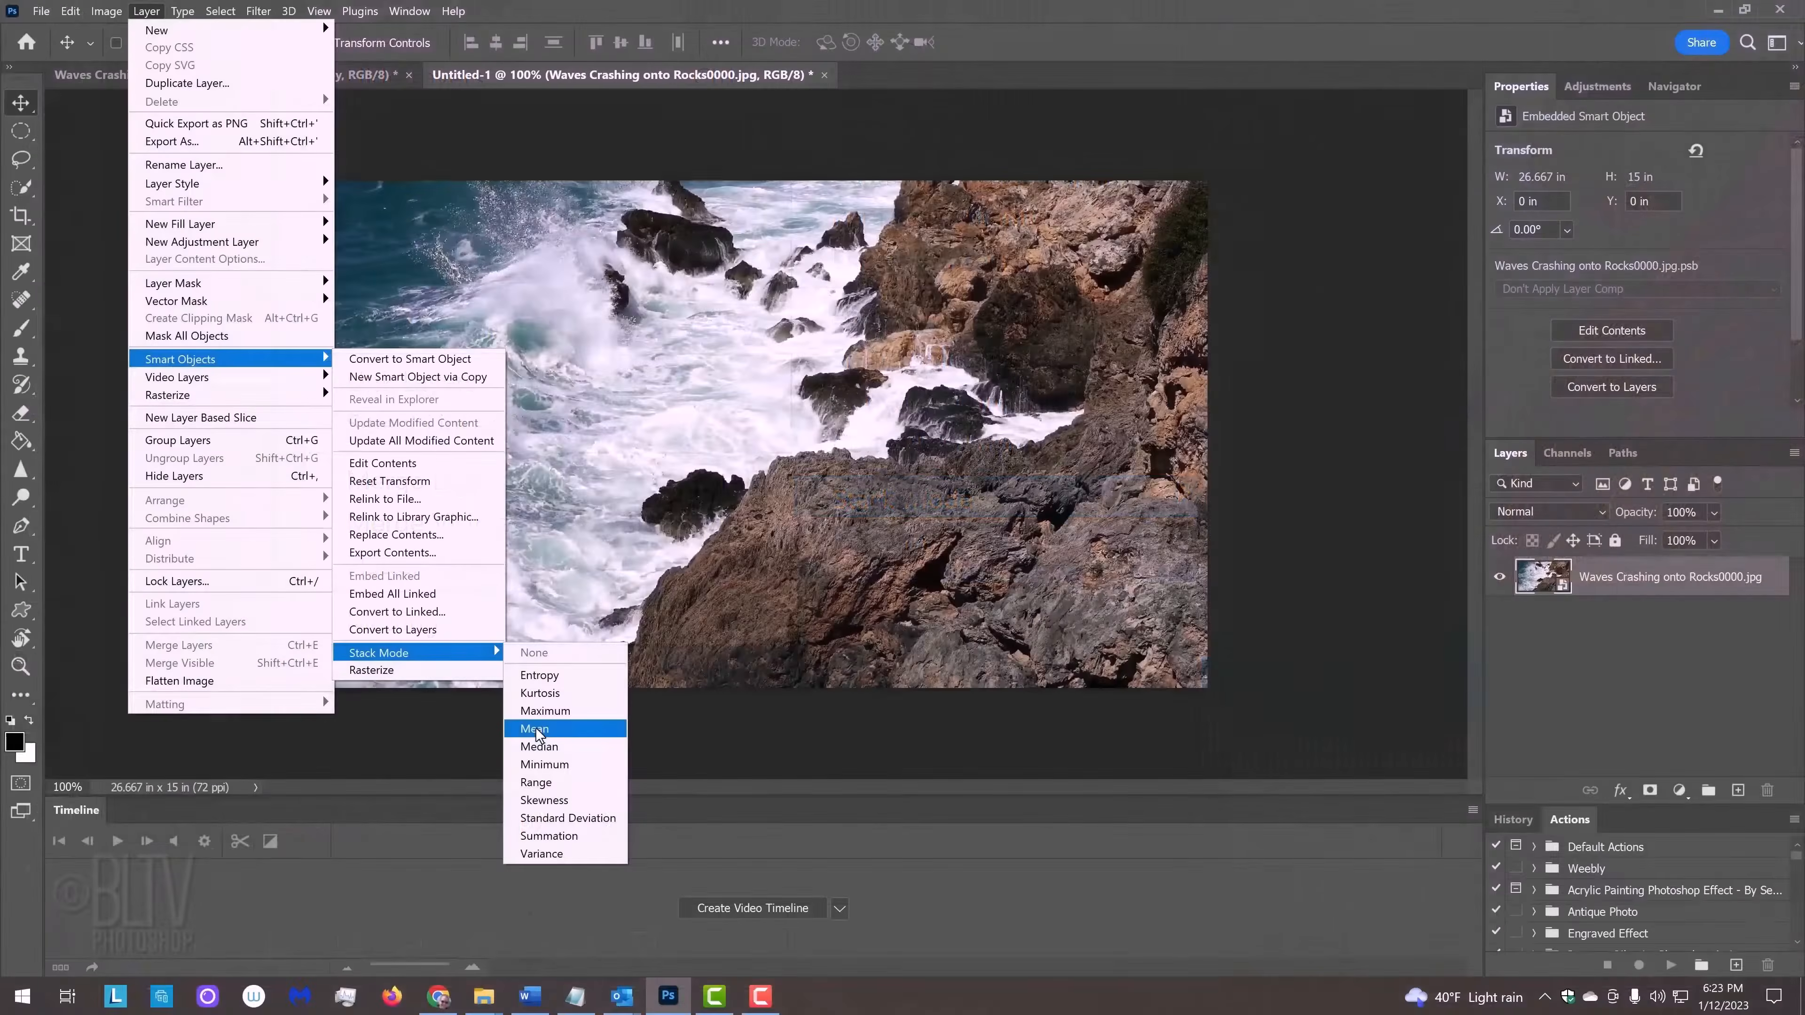
pyautogui.click(1279, 680)
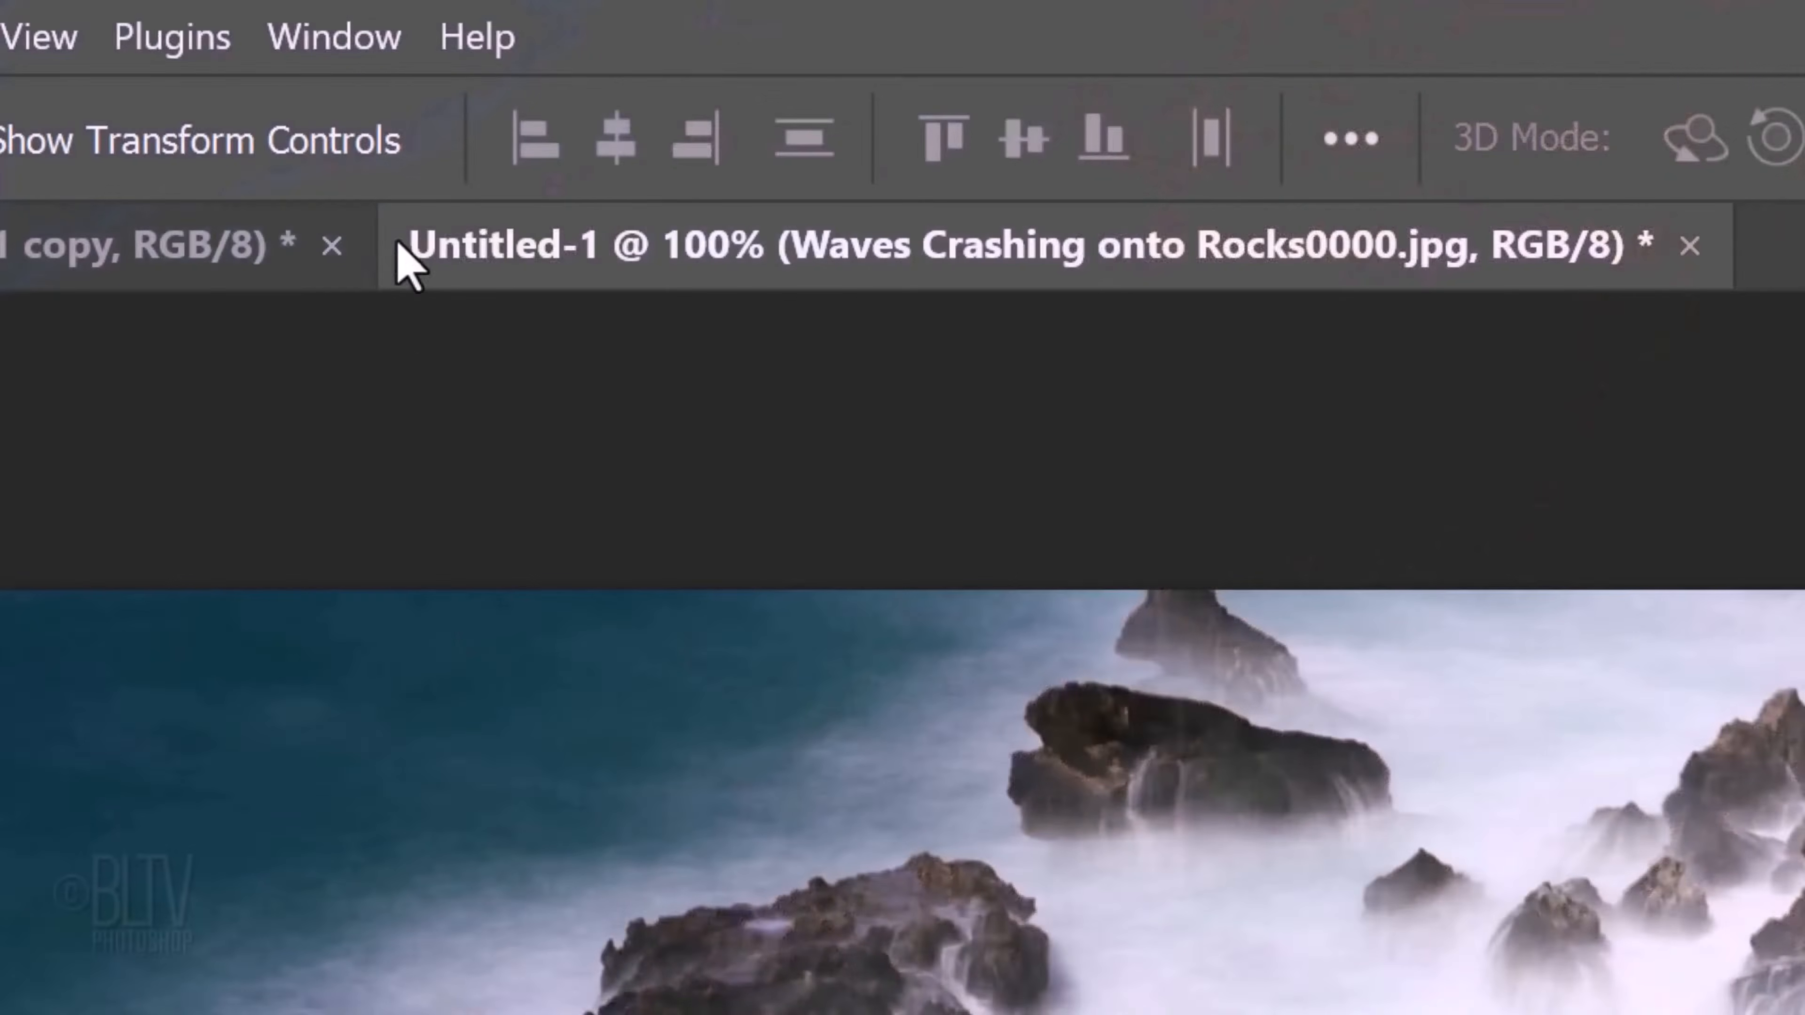
# Arrange the blended image and the original video side by side with the 2-up Vertical layout
pyautogui.click(366, 39)
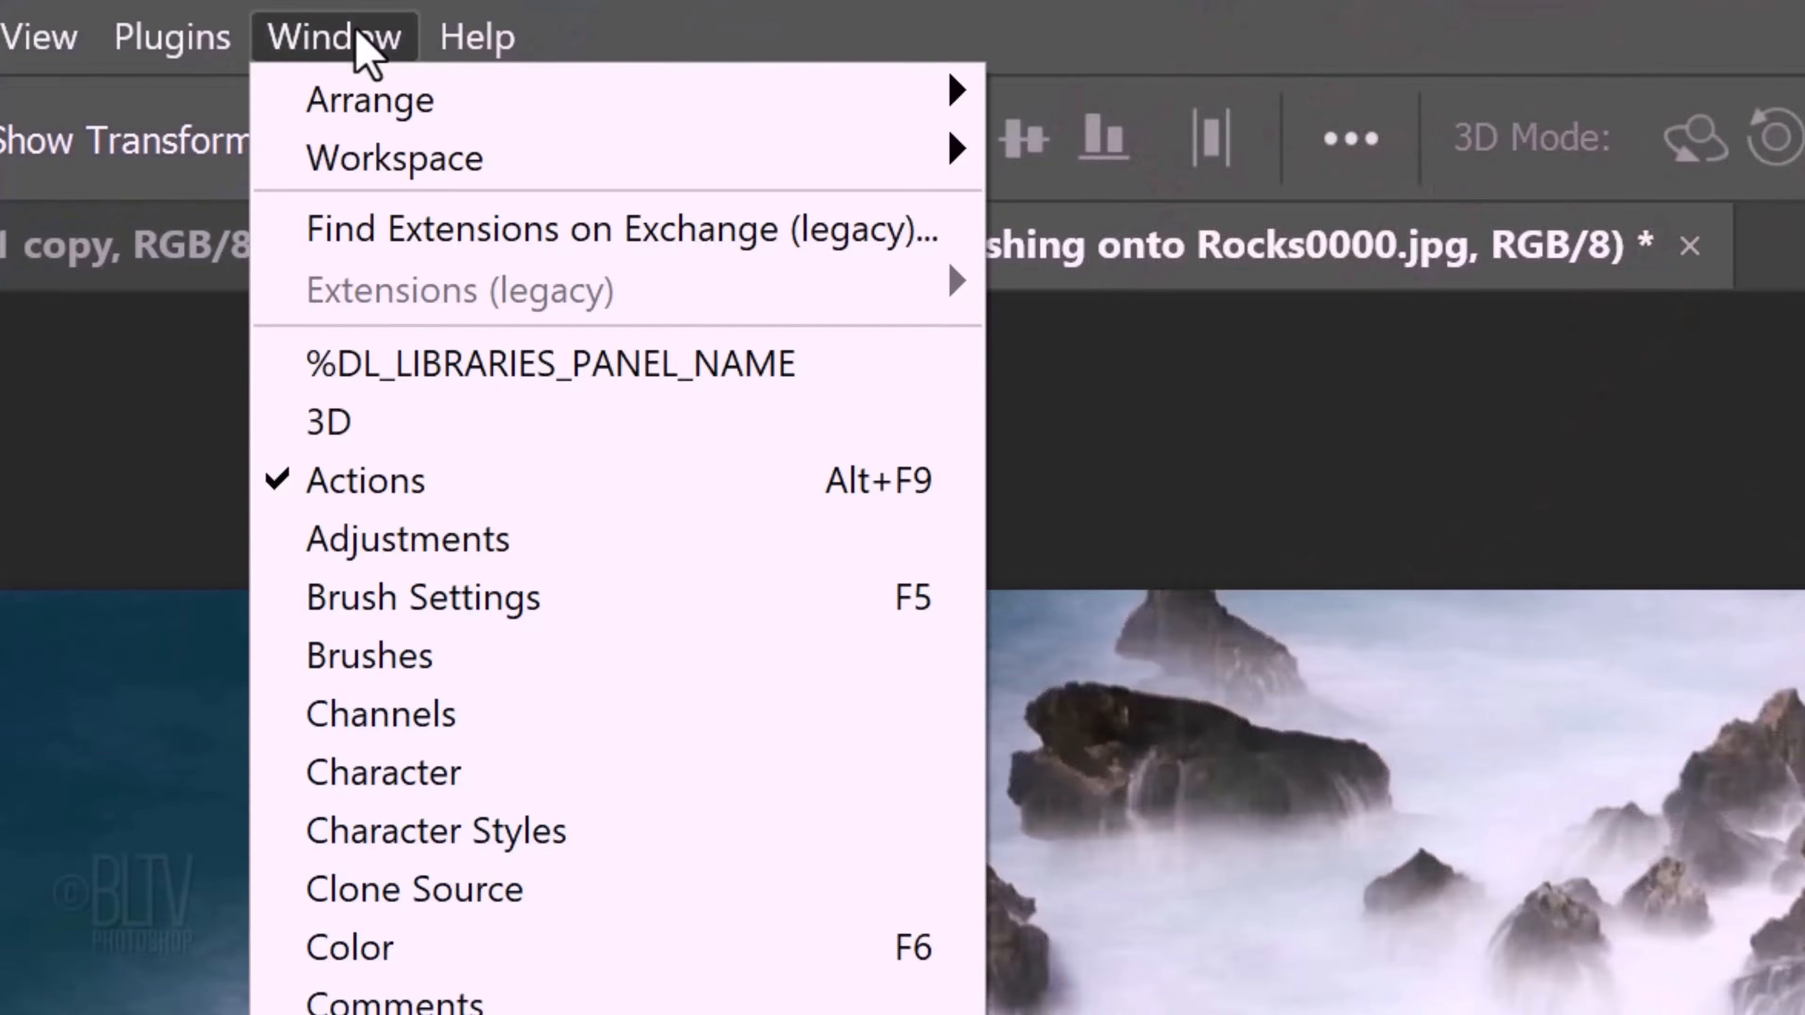
pyautogui.moveTo(390, 86)
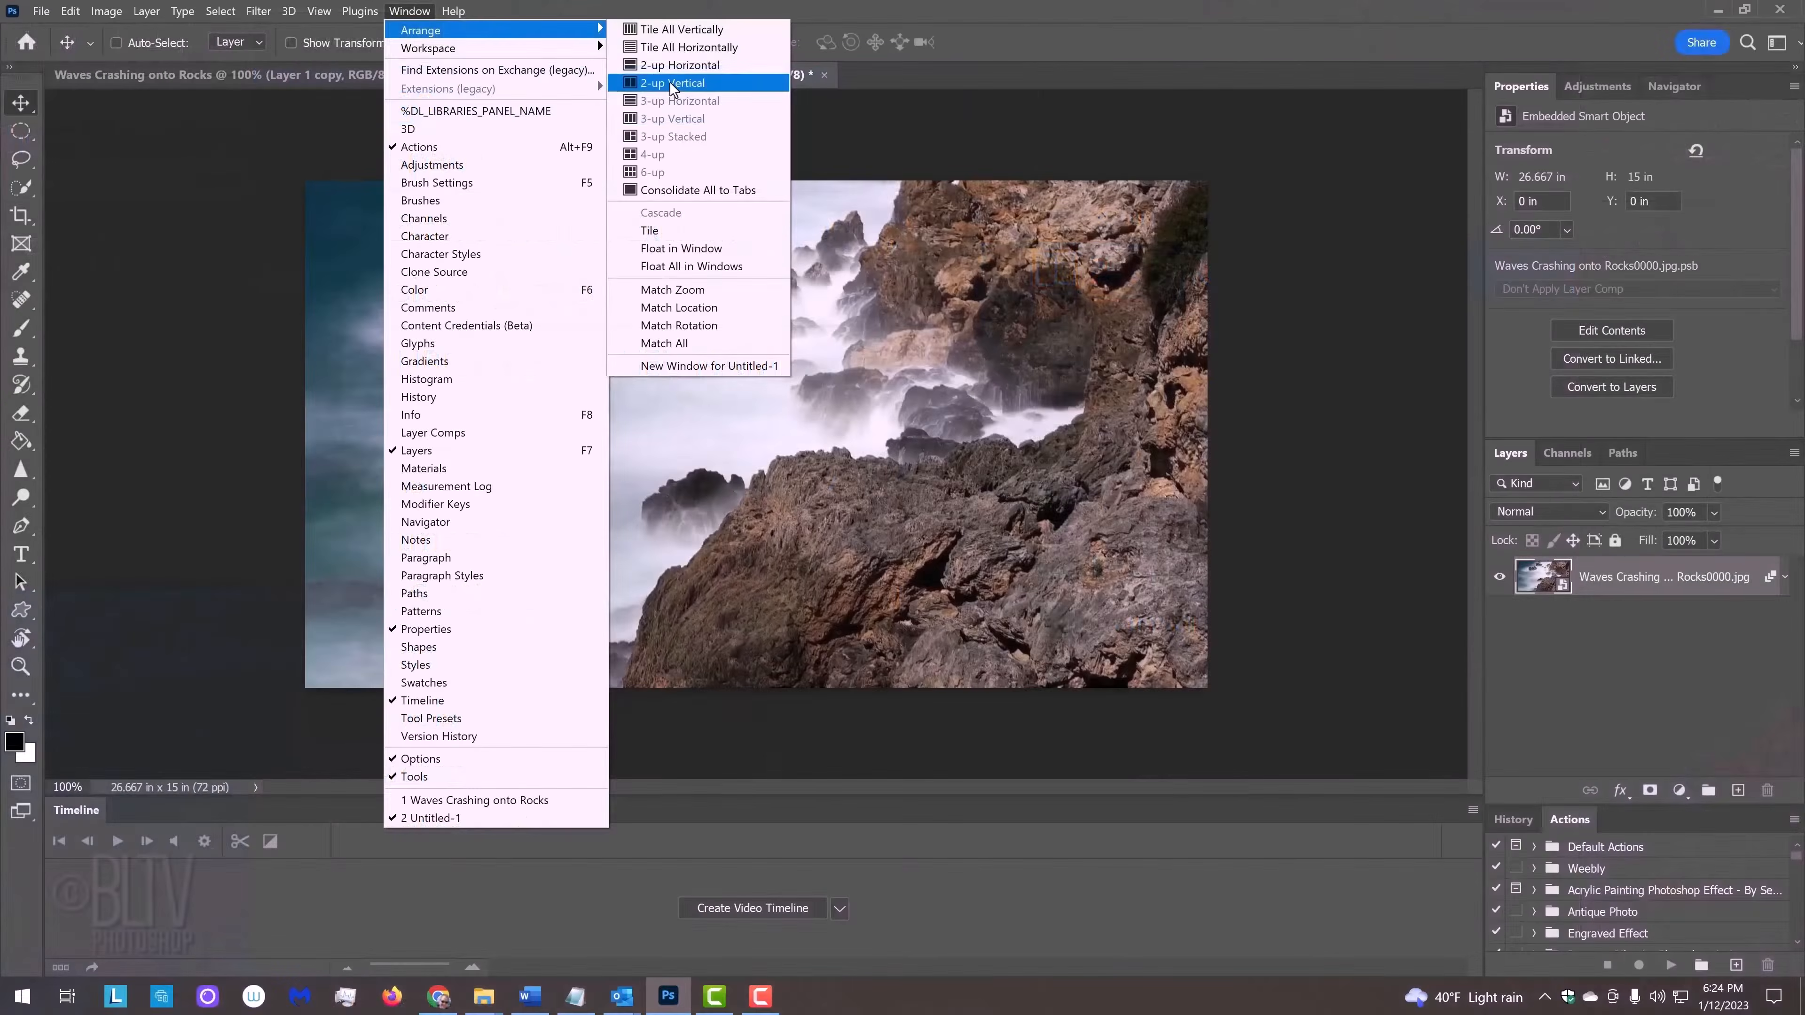
pyautogui.click(1186, 273)
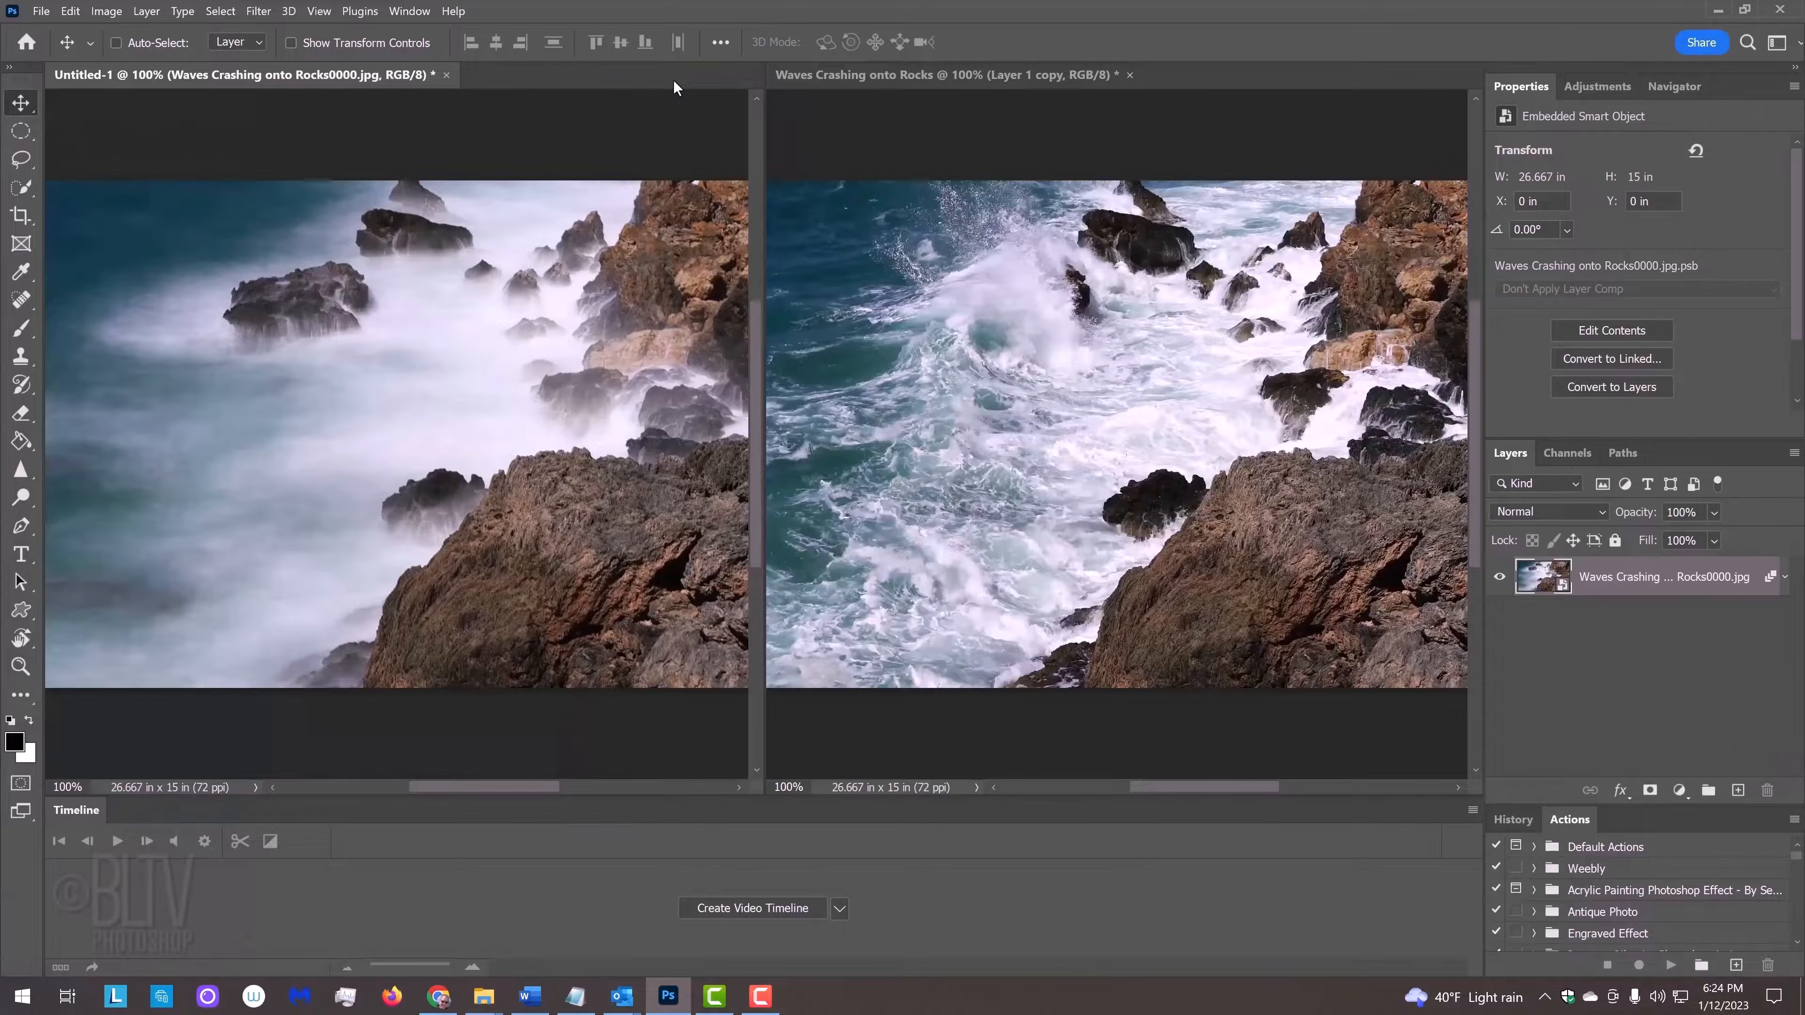
# Move the original video's playhead to 0:00:03:11, where a wave splashes up against the cliff
pyautogui.press('z')
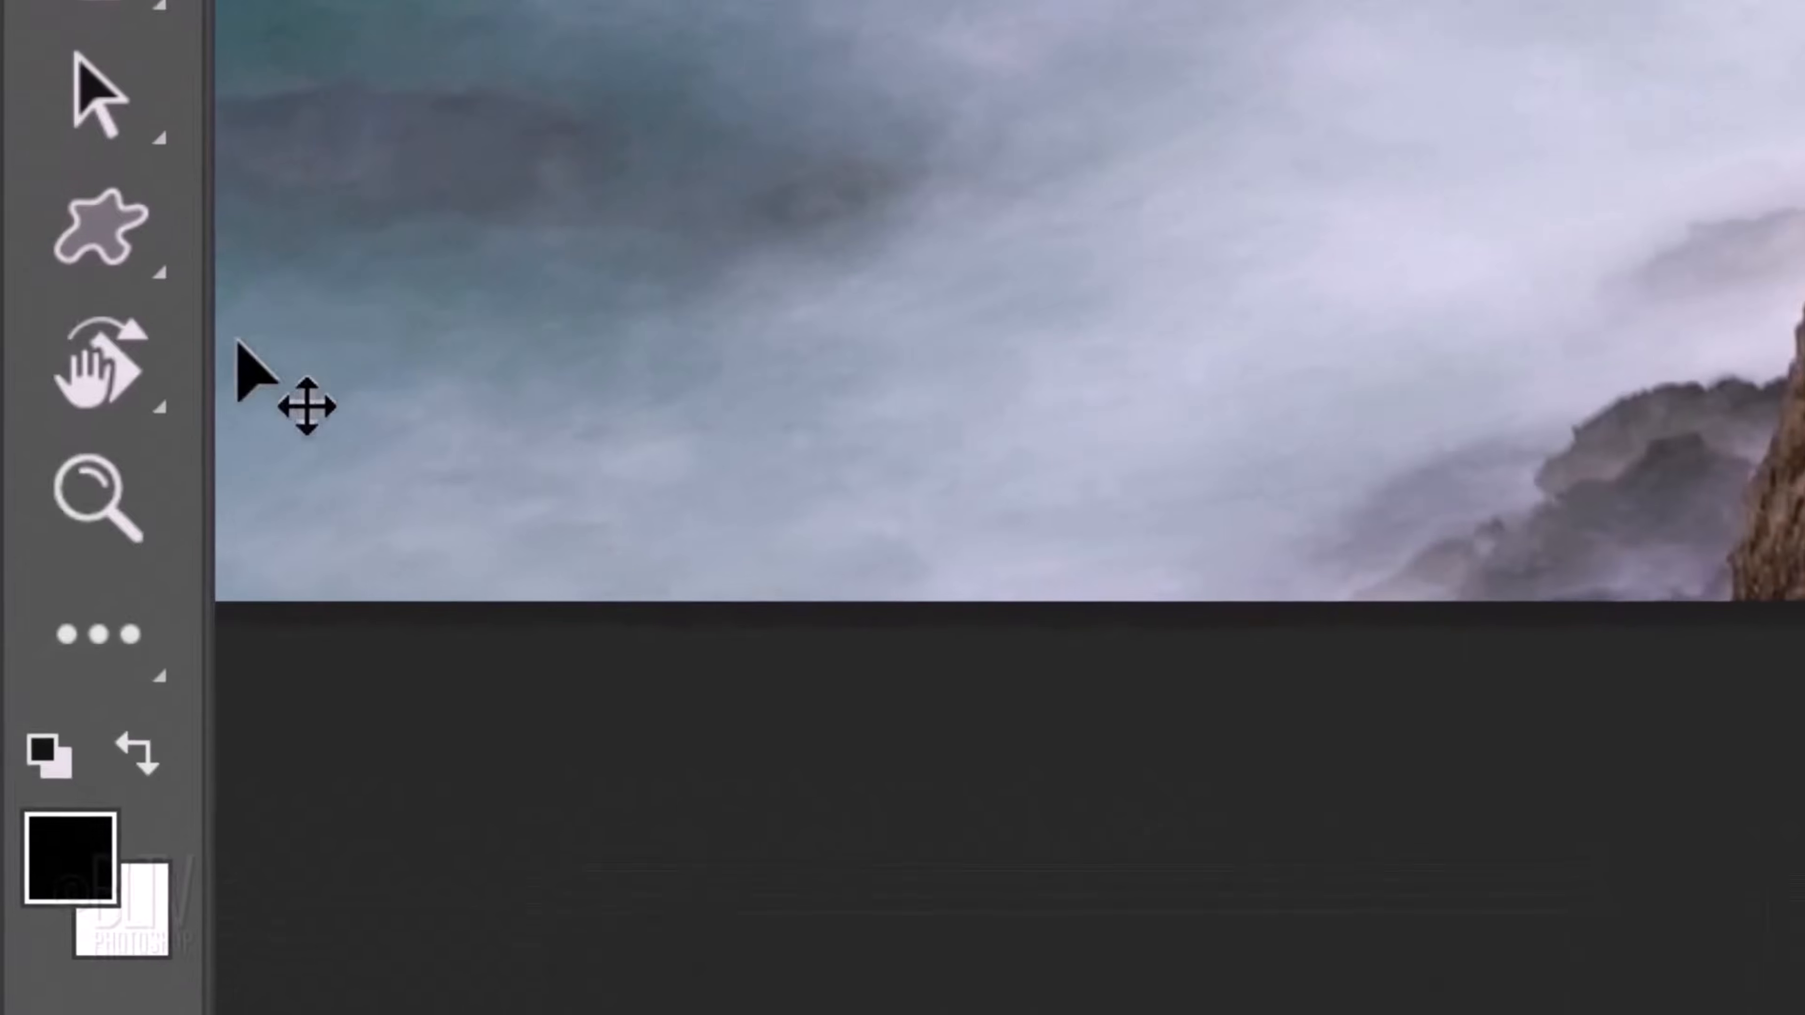
pyautogui.click(73, 538)
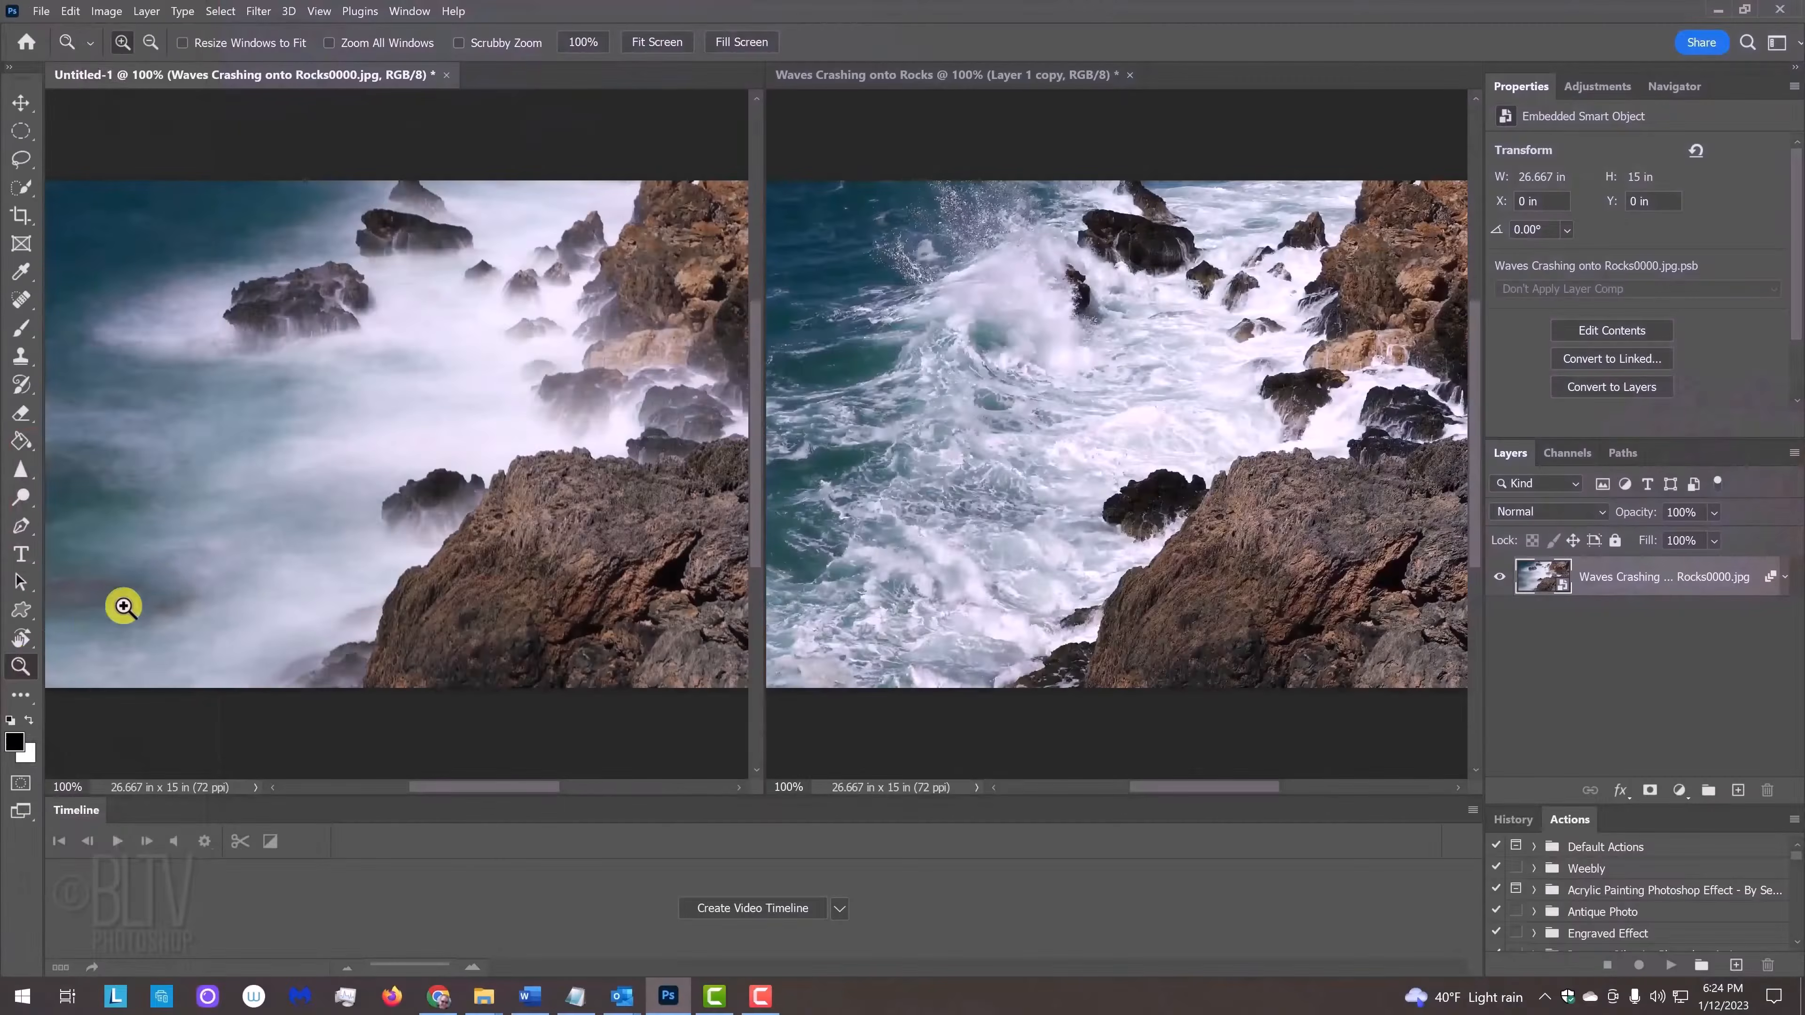
pyautogui.hotkey('alt', 'shift')
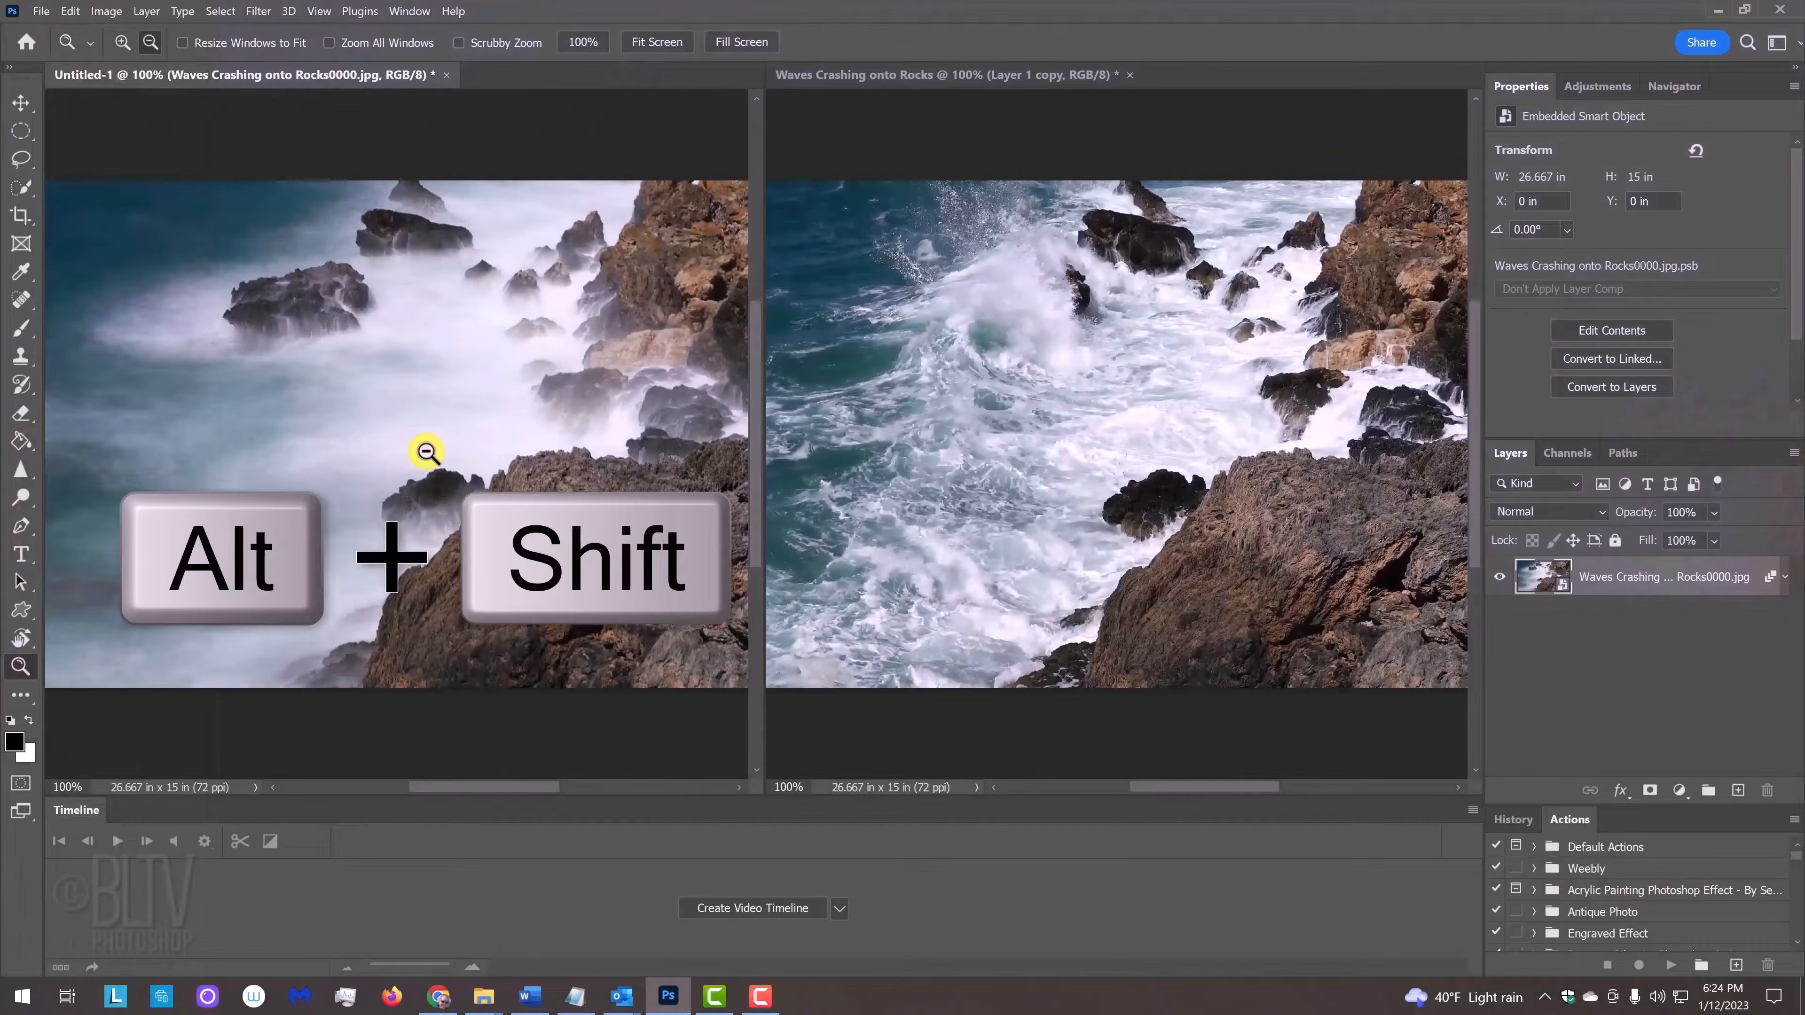
pyautogui.keyDown('alt'); pyautogui.keyDown('shift'); pyautogui.click(427, 452); pyautogui.keyUp('shift'); pyautogui.keyUp('alt')
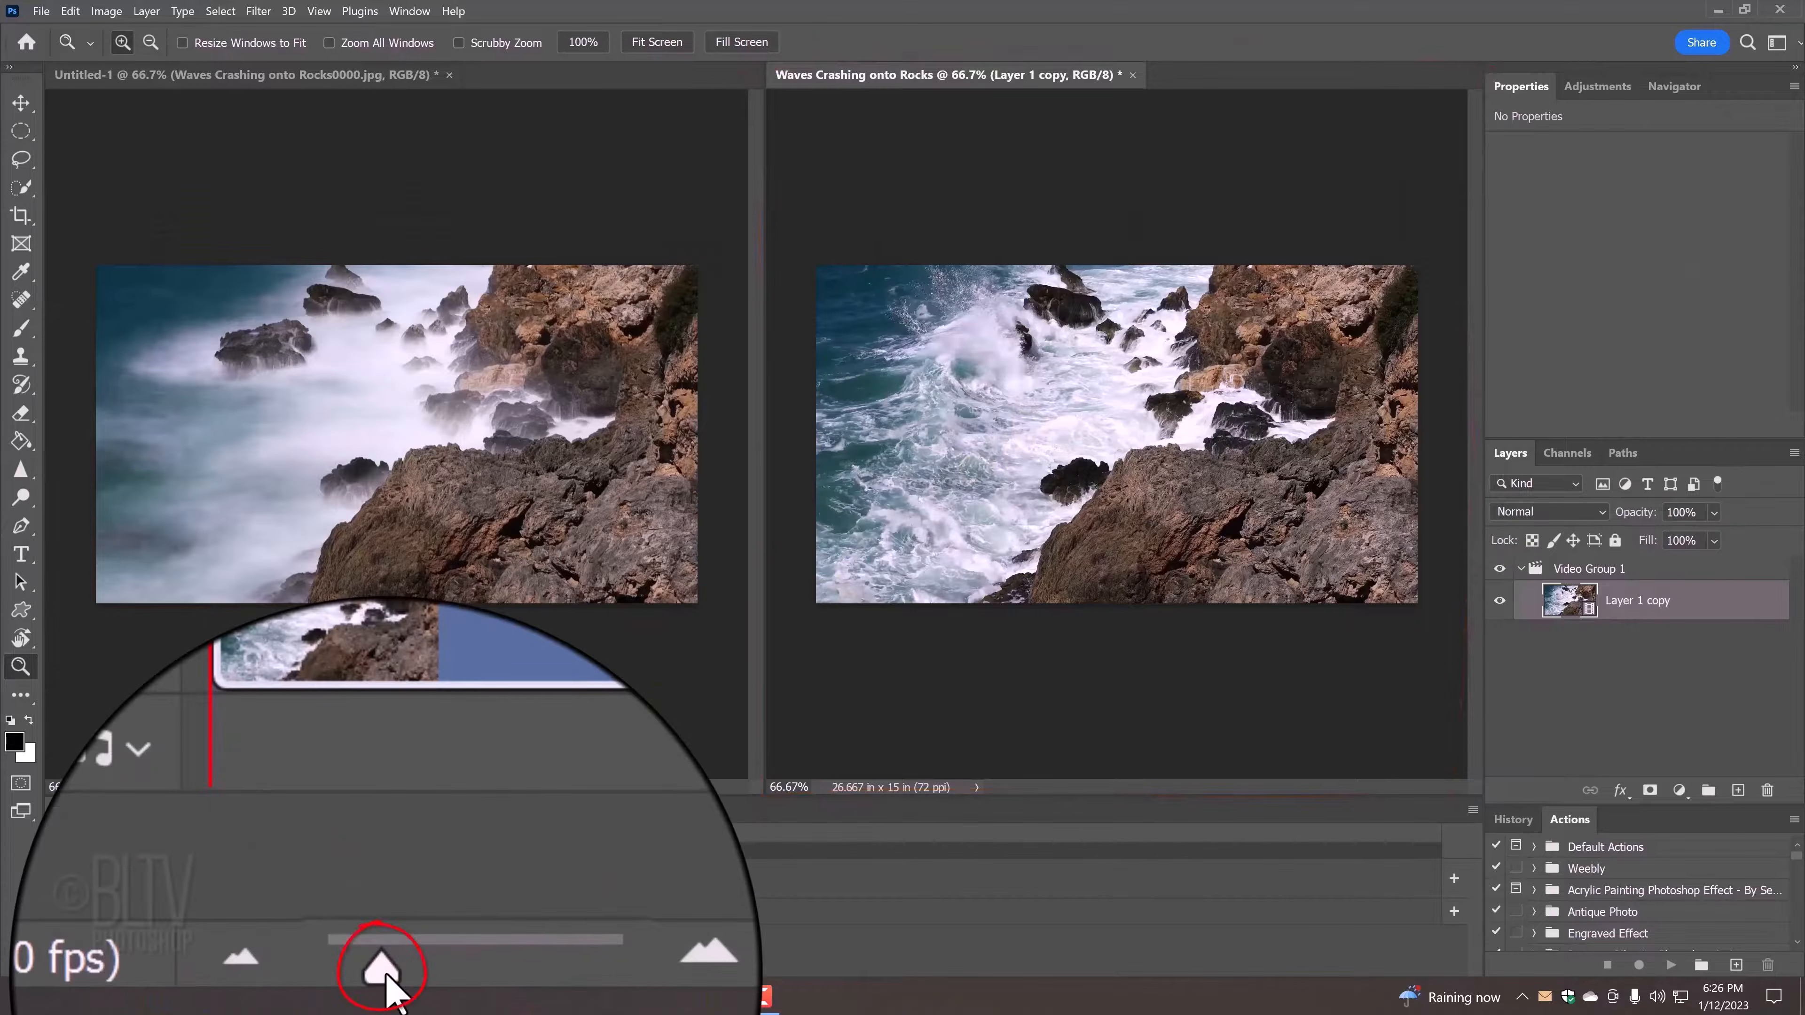
pyautogui.moveTo(387, 972); pyautogui.dragTo(396, 972)
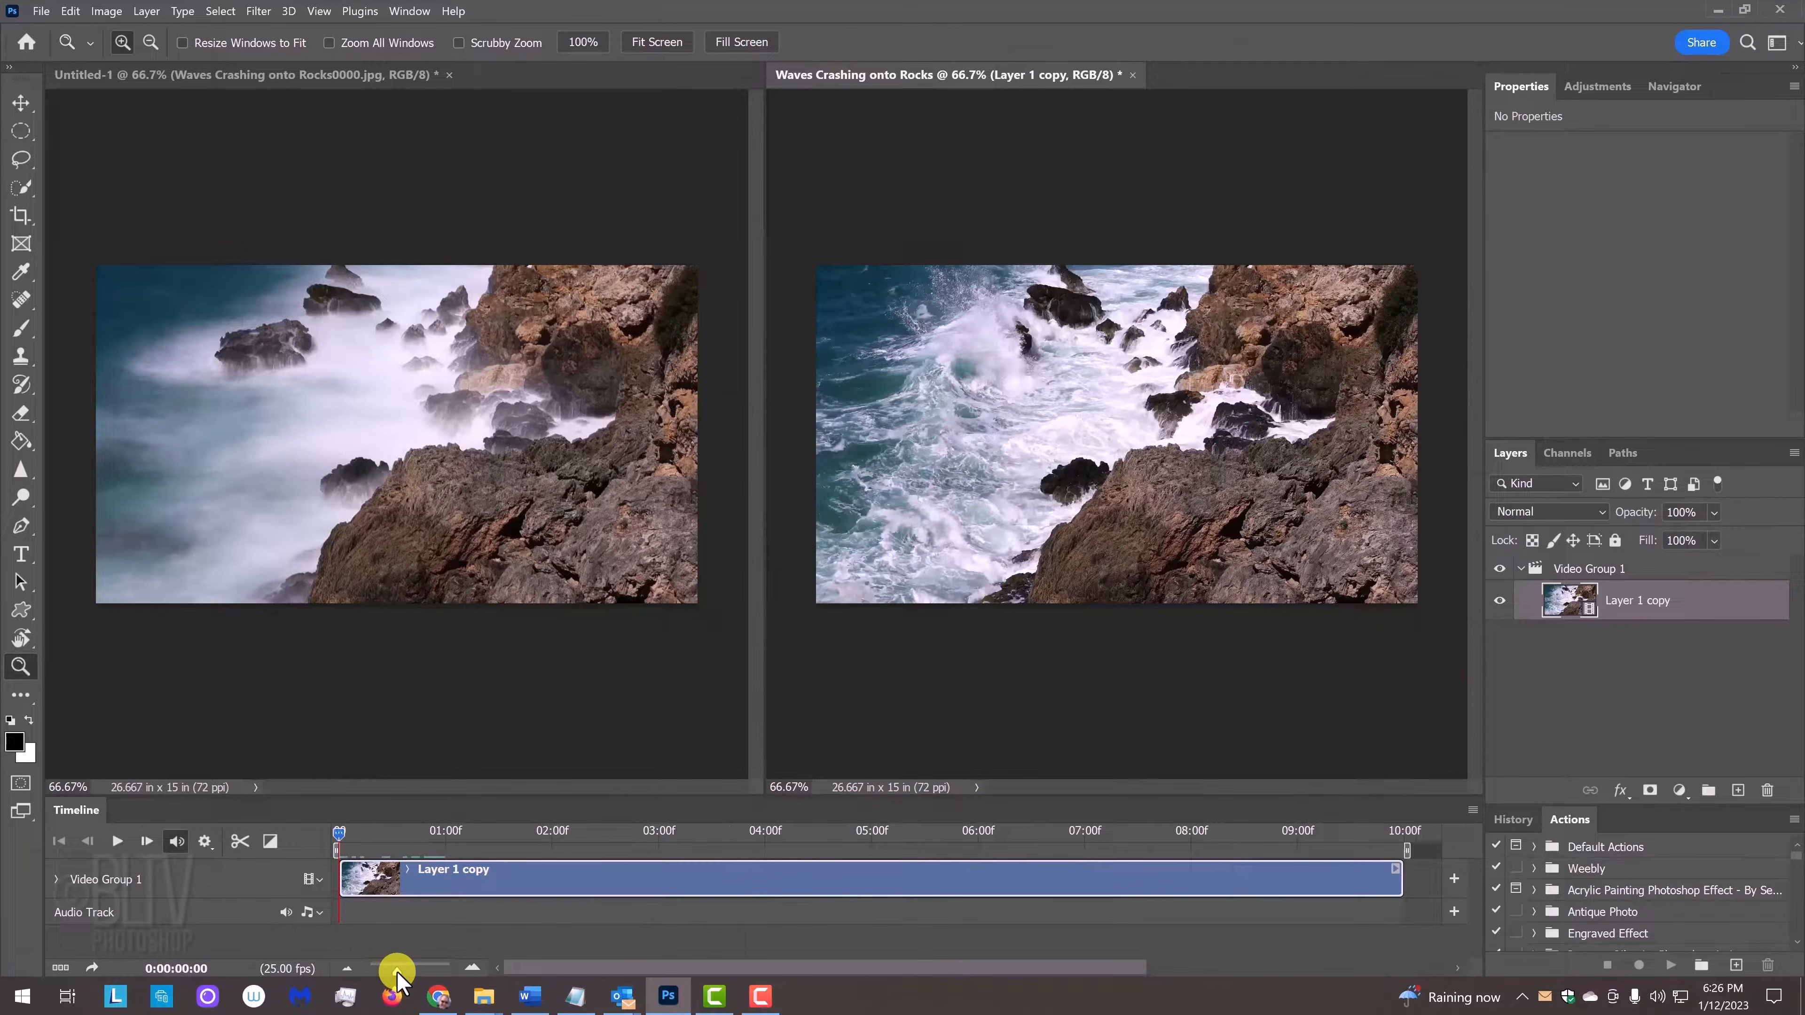
pyautogui.moveTo(338, 833); pyautogui.dragTo(705, 790)
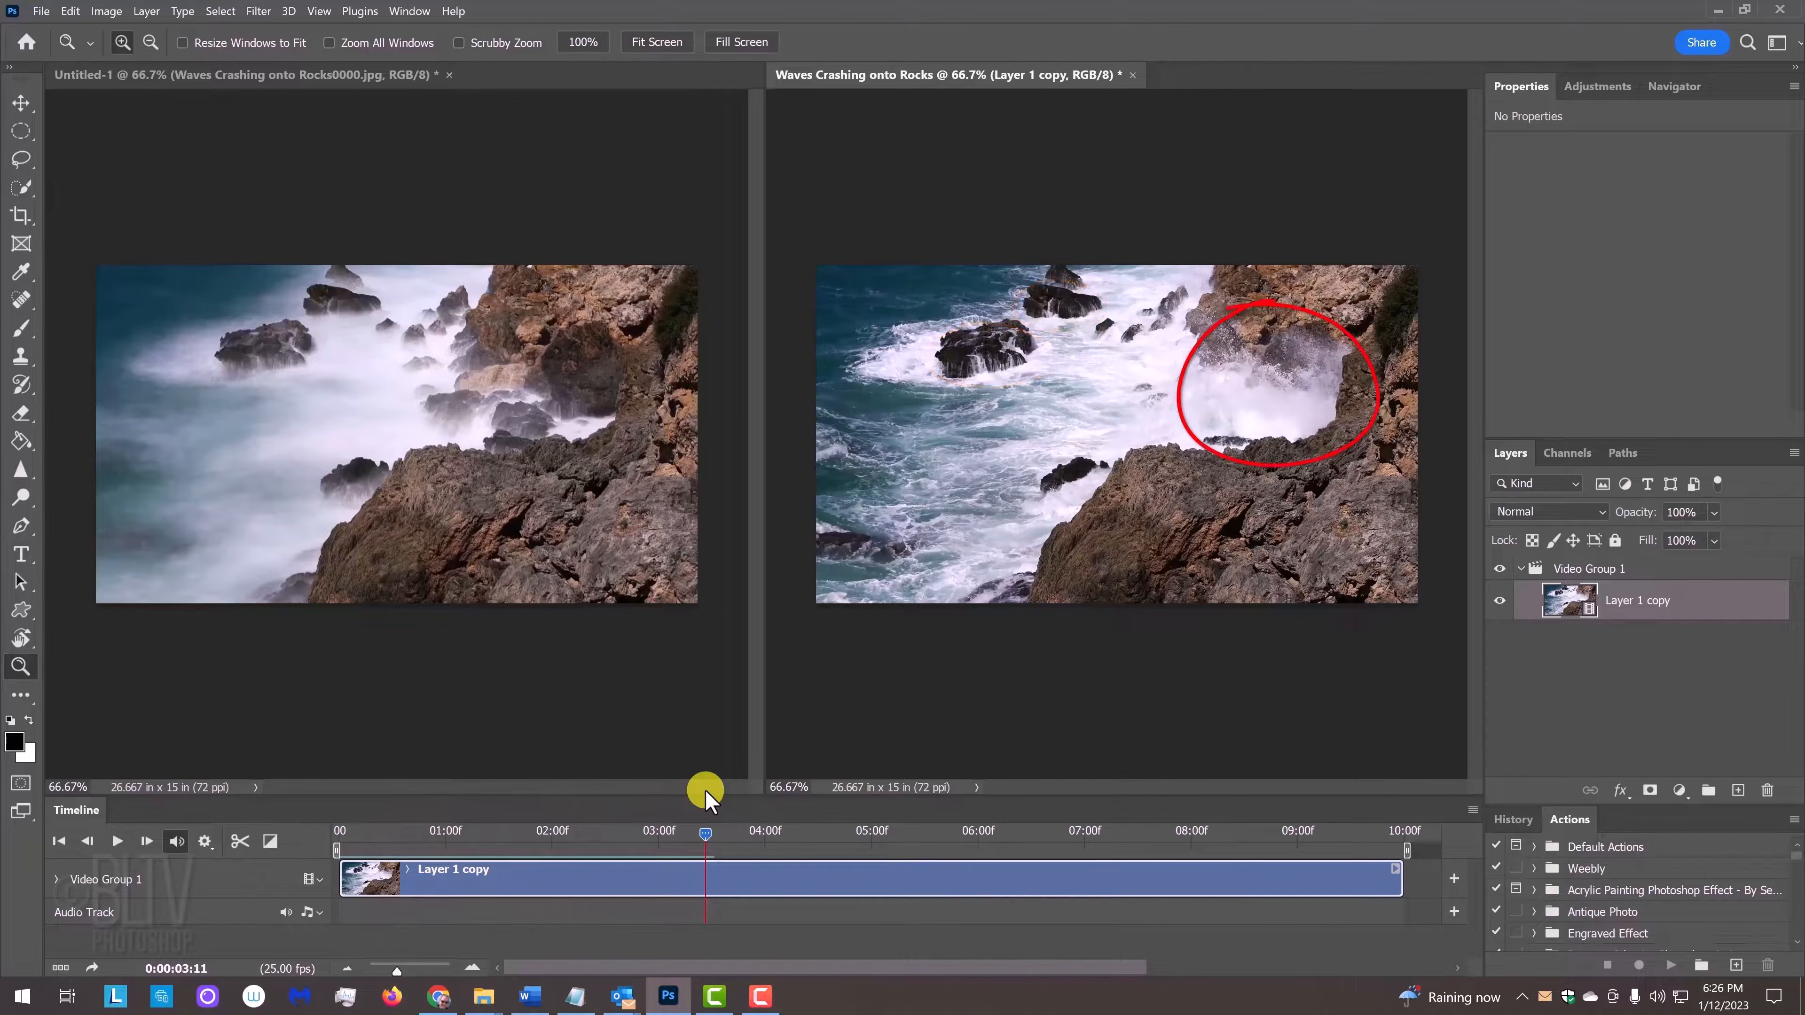
# Copy the entire current video frame and paste it as a new layer into the blended image document
pyautogui.hotkey('ctrl', 'a')
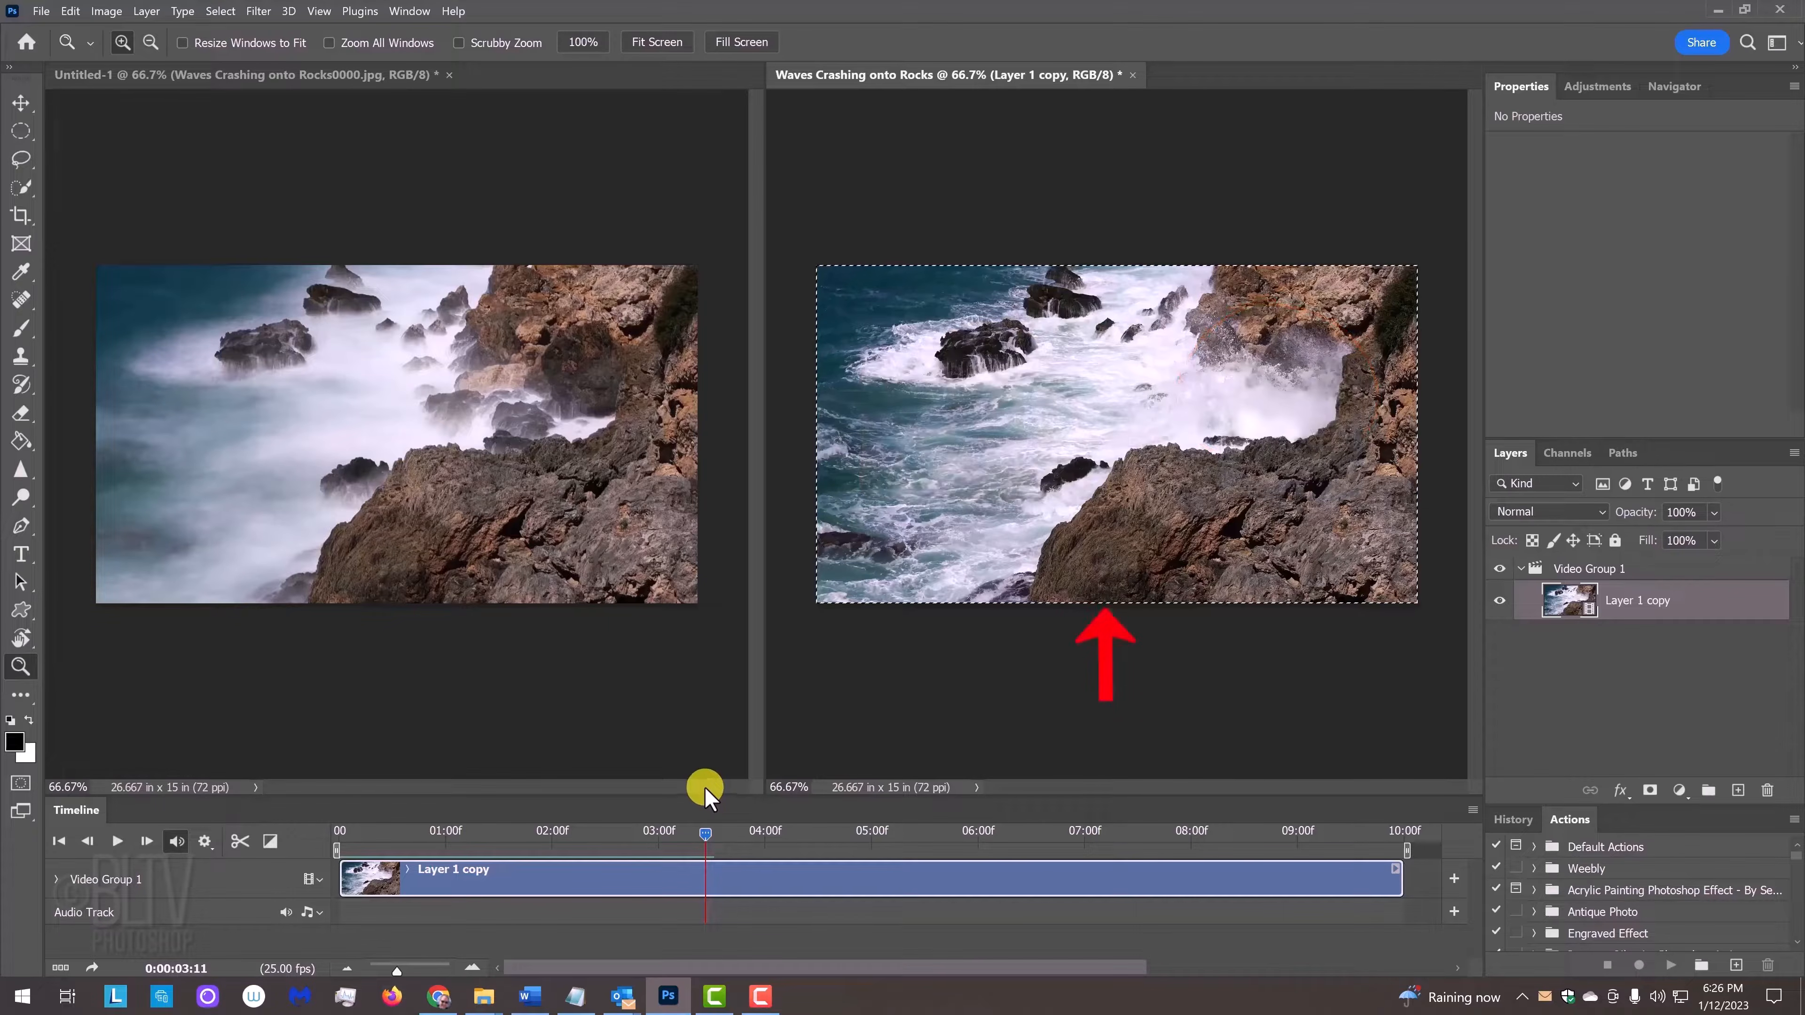
pyautogui.hotkey('ctrl', 'c')
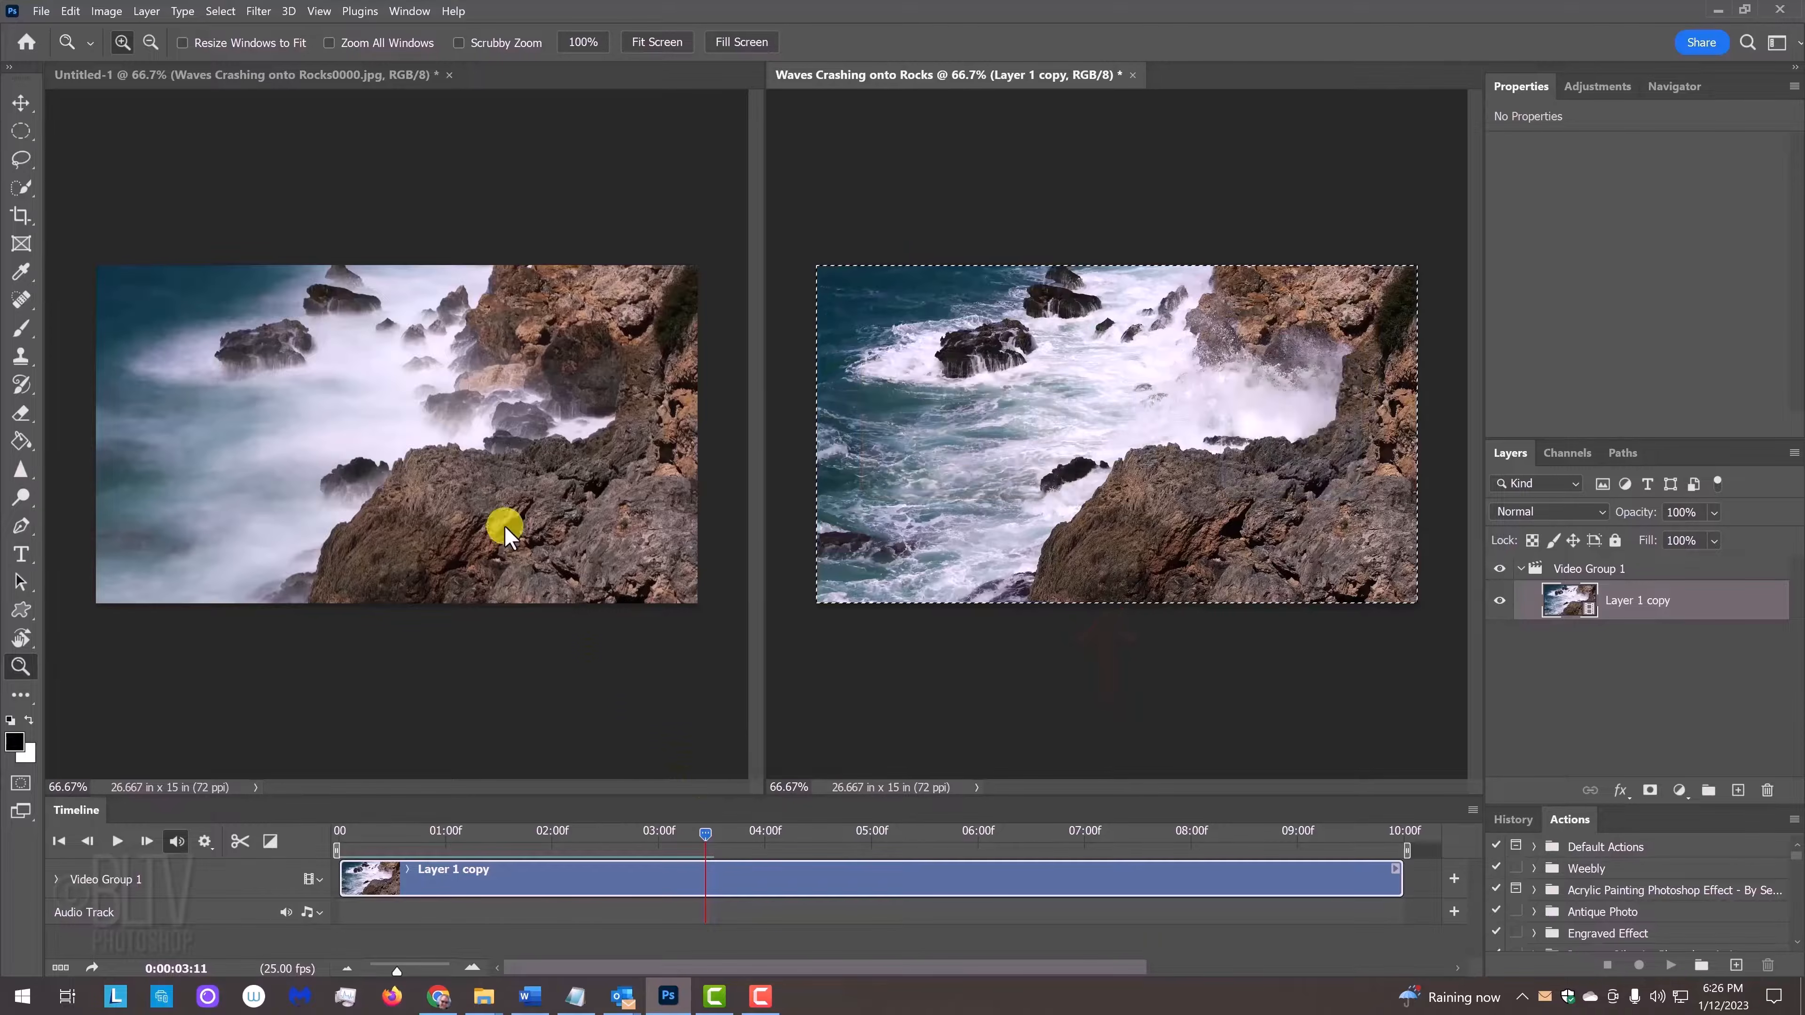
pyautogui.click(477, 467)
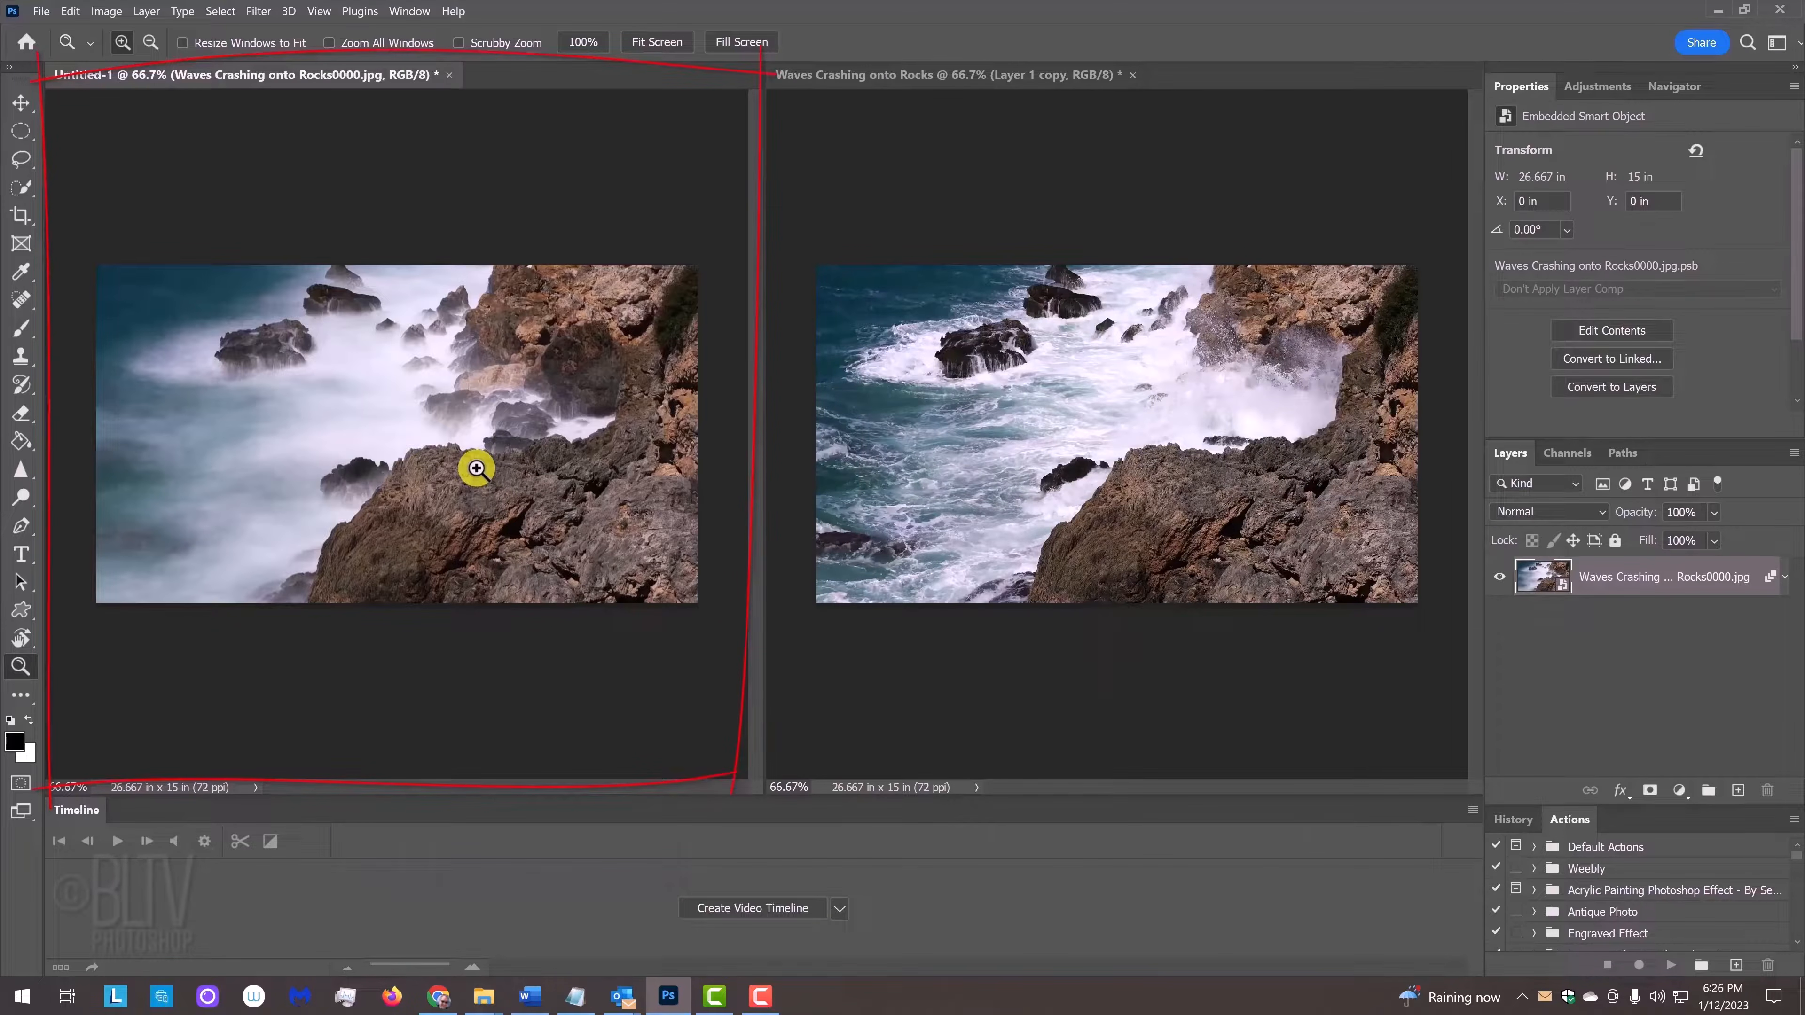
pyautogui.hotkey('ctrl', 'v')
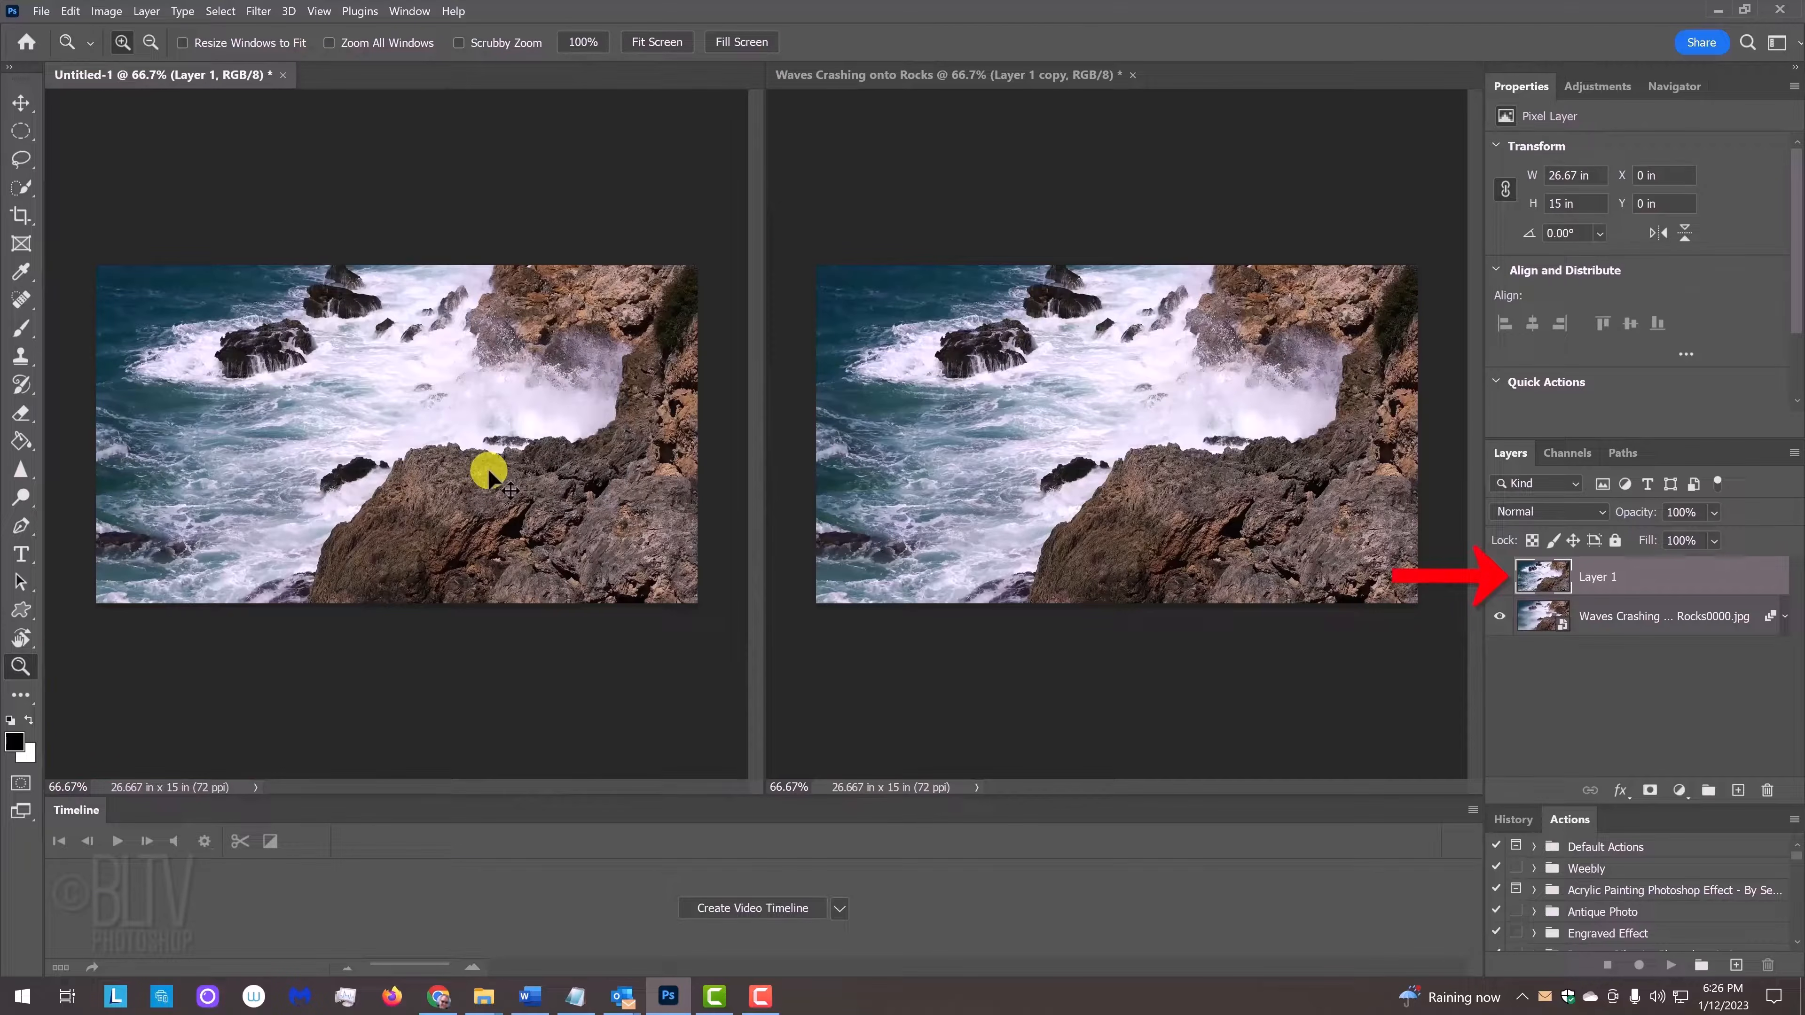
# Copy the video frame at 0:00:05:08, with the cliff rocks exposed, and paste it as another layer into the blended image
pyautogui.click(994, 466)
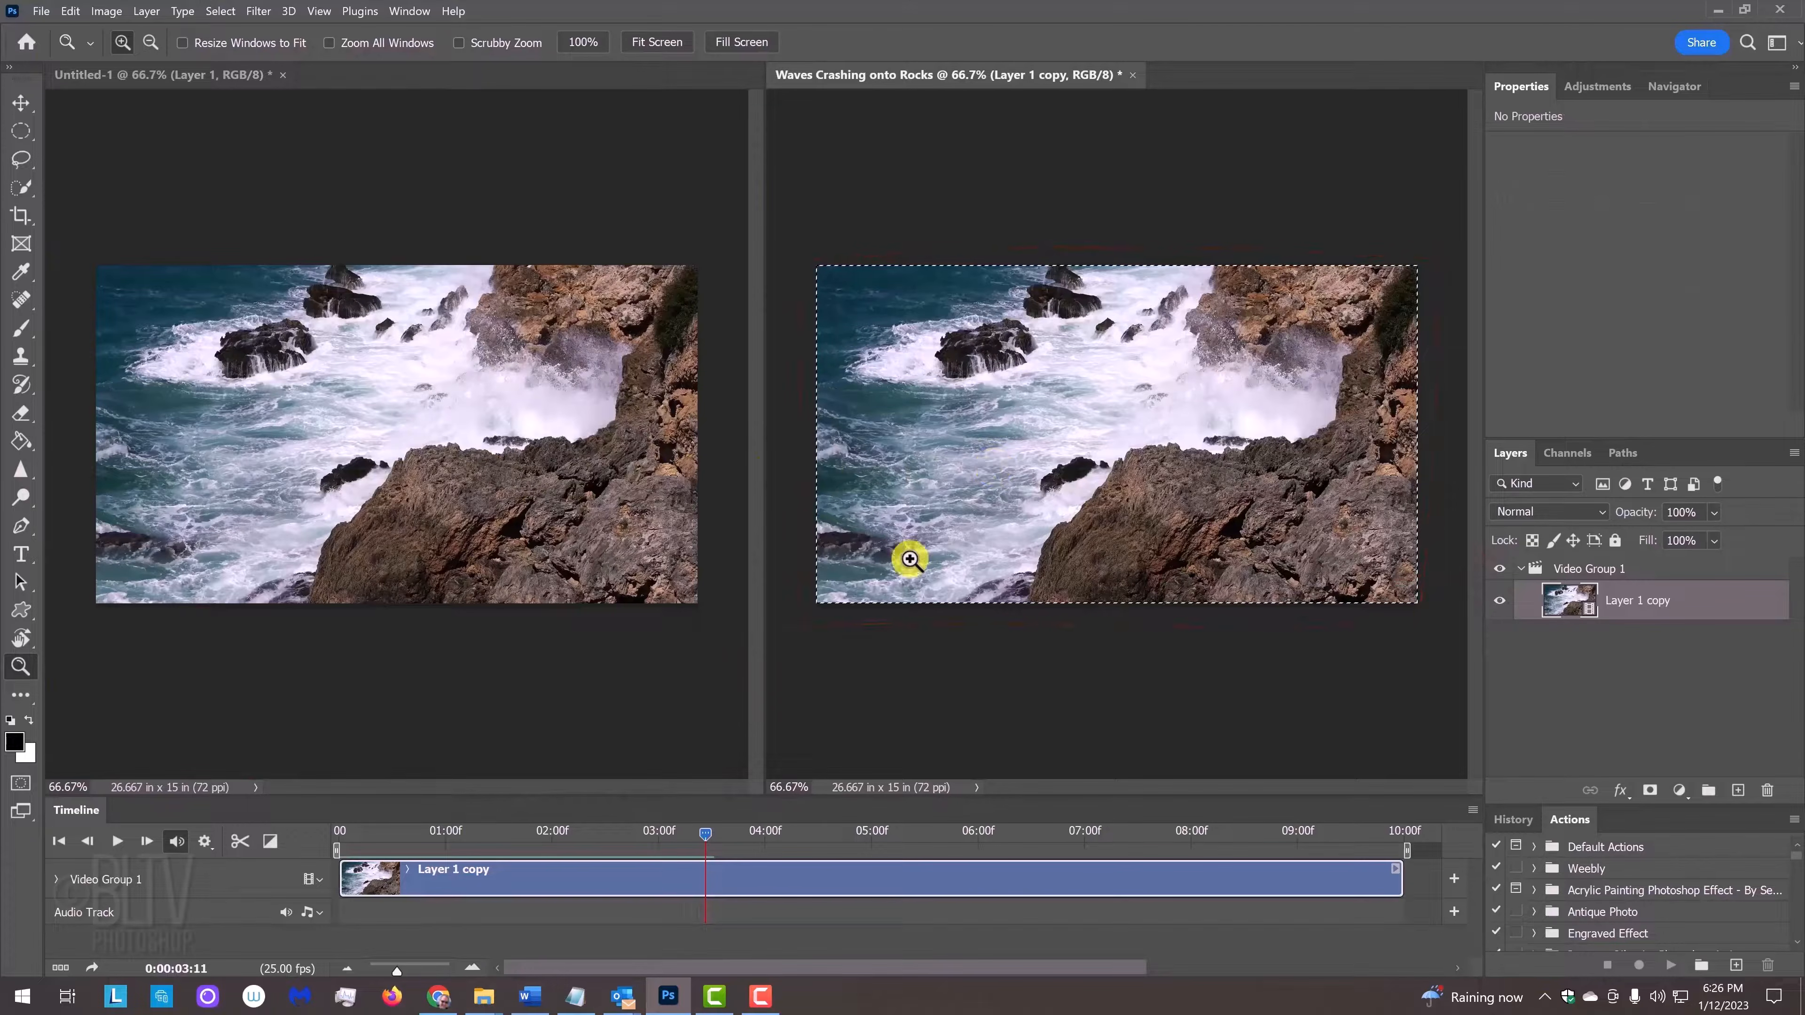
pyautogui.moveTo(705, 833); pyautogui.dragTo(909, 778)
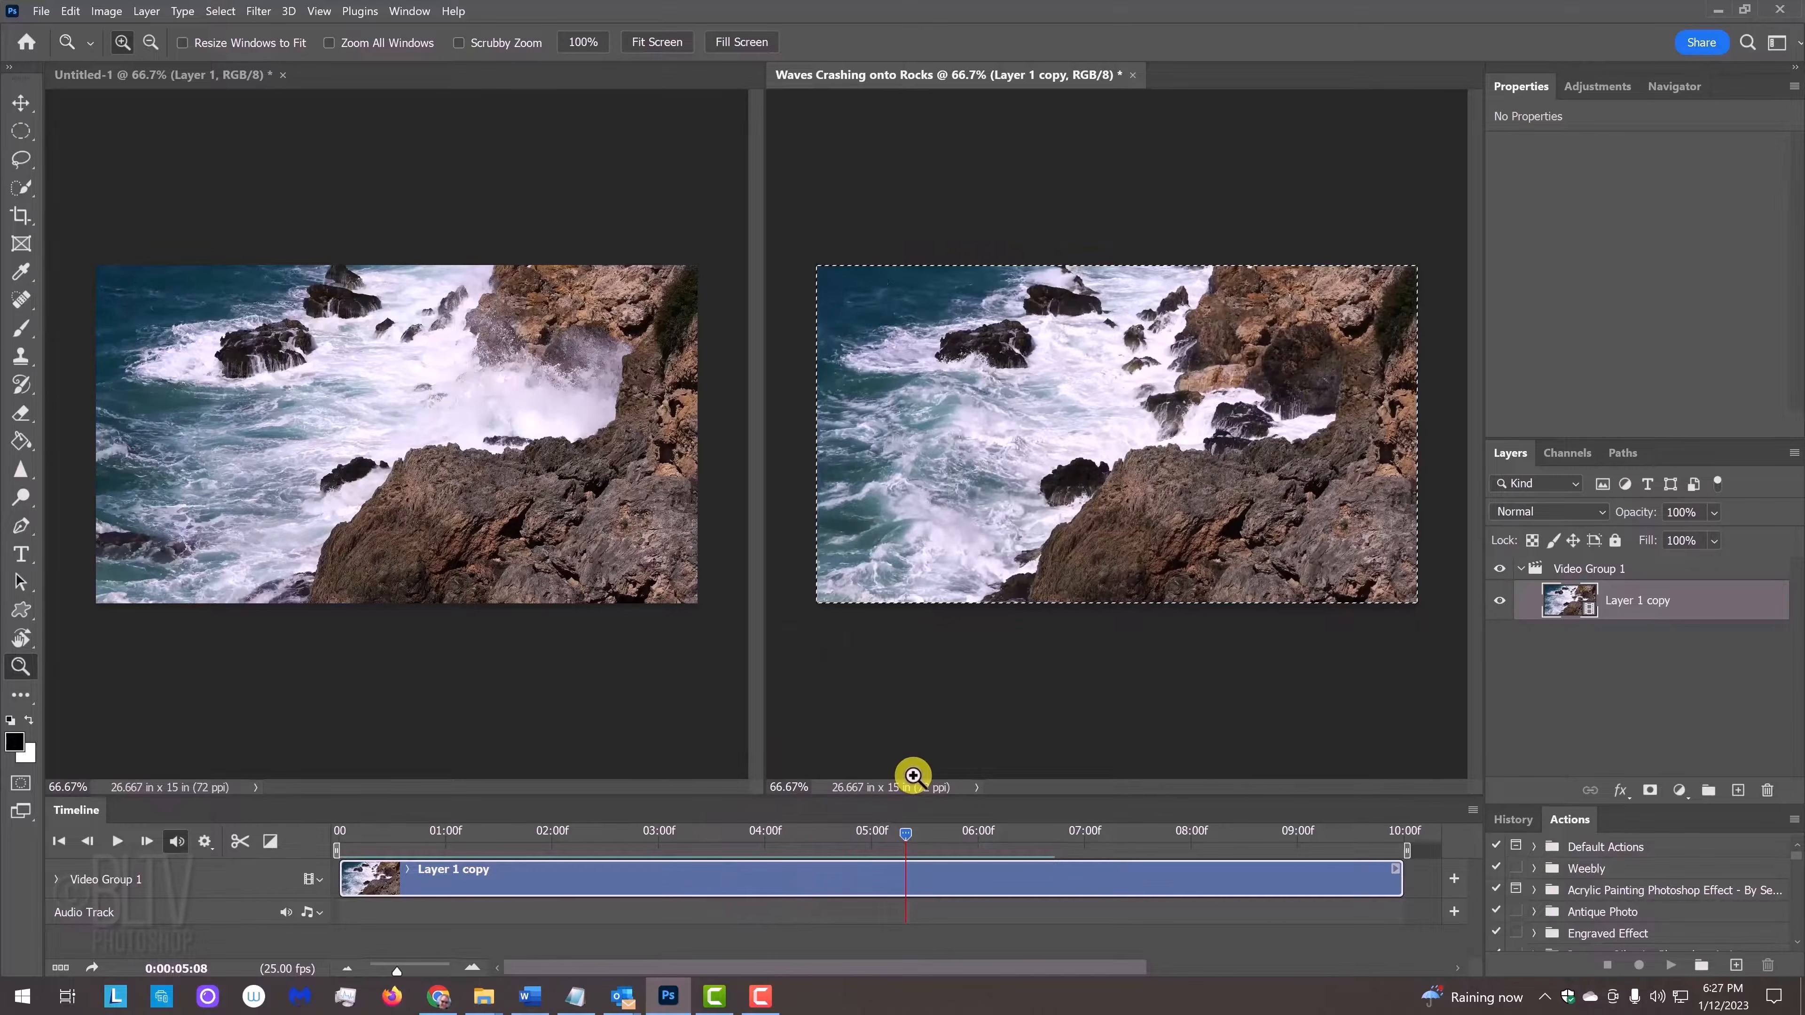
pyautogui.hotkey('ctrl', 'c')
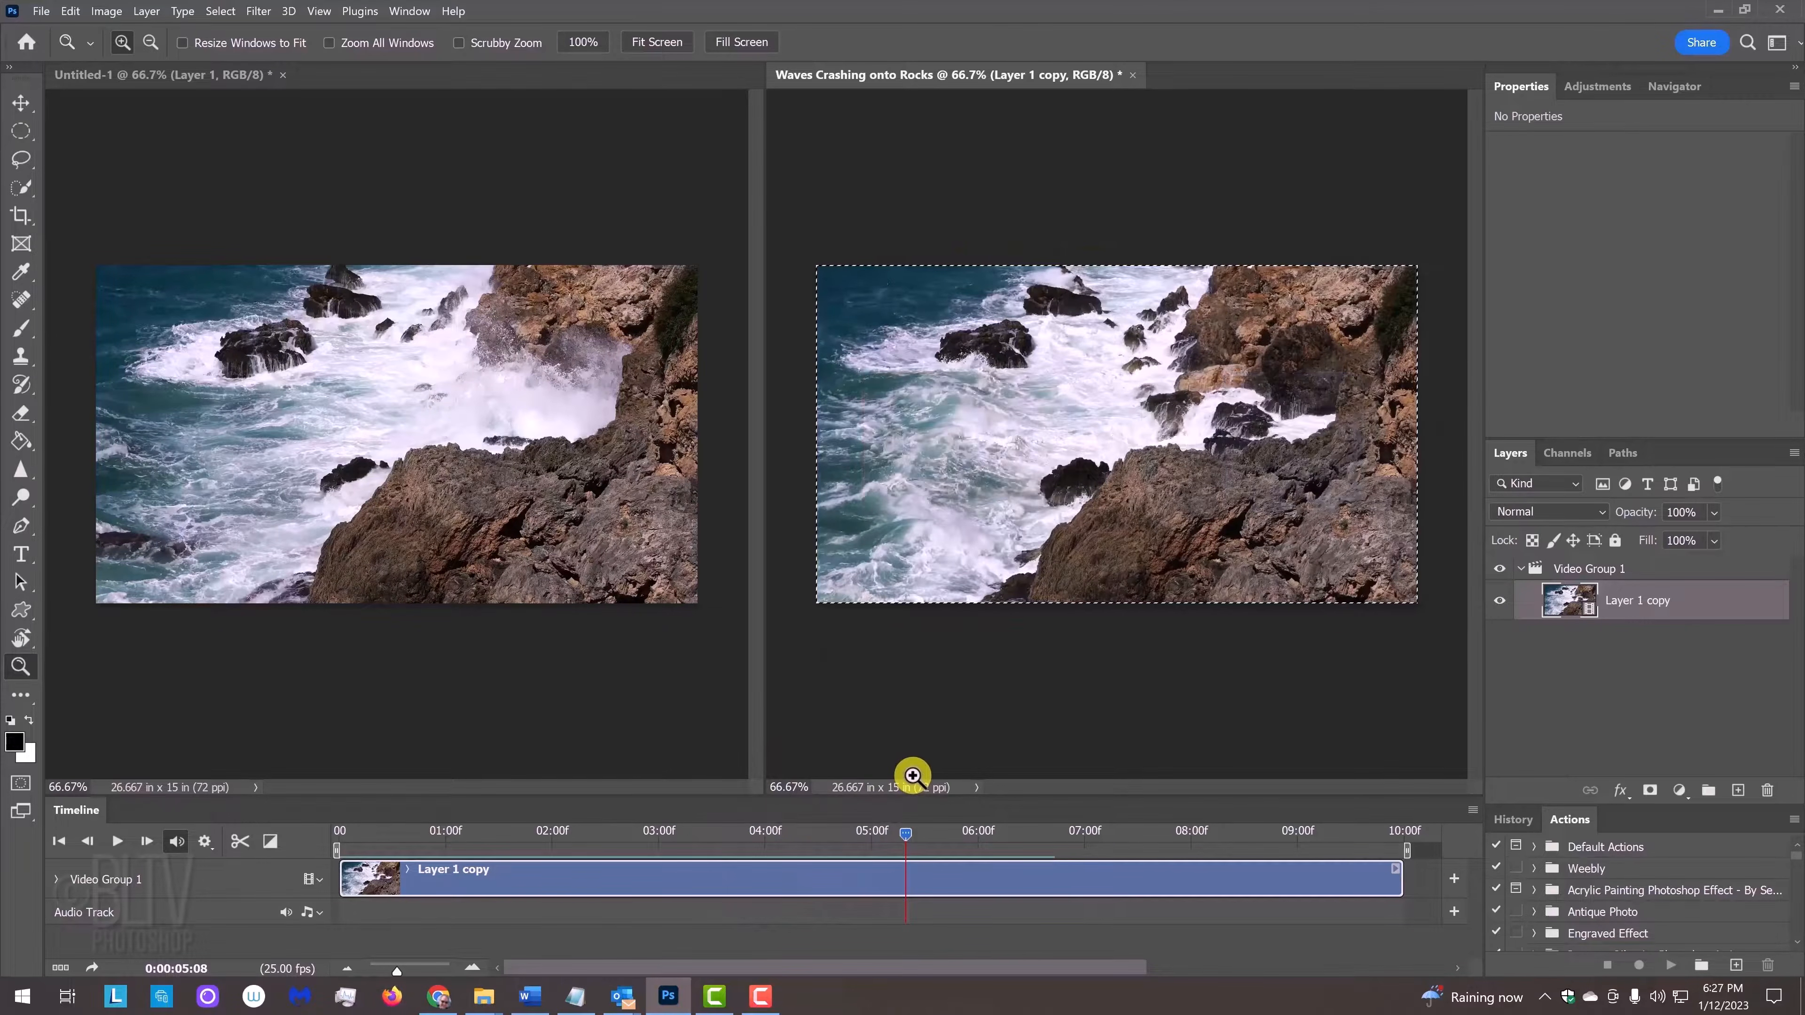
pyautogui.click(465, 466)
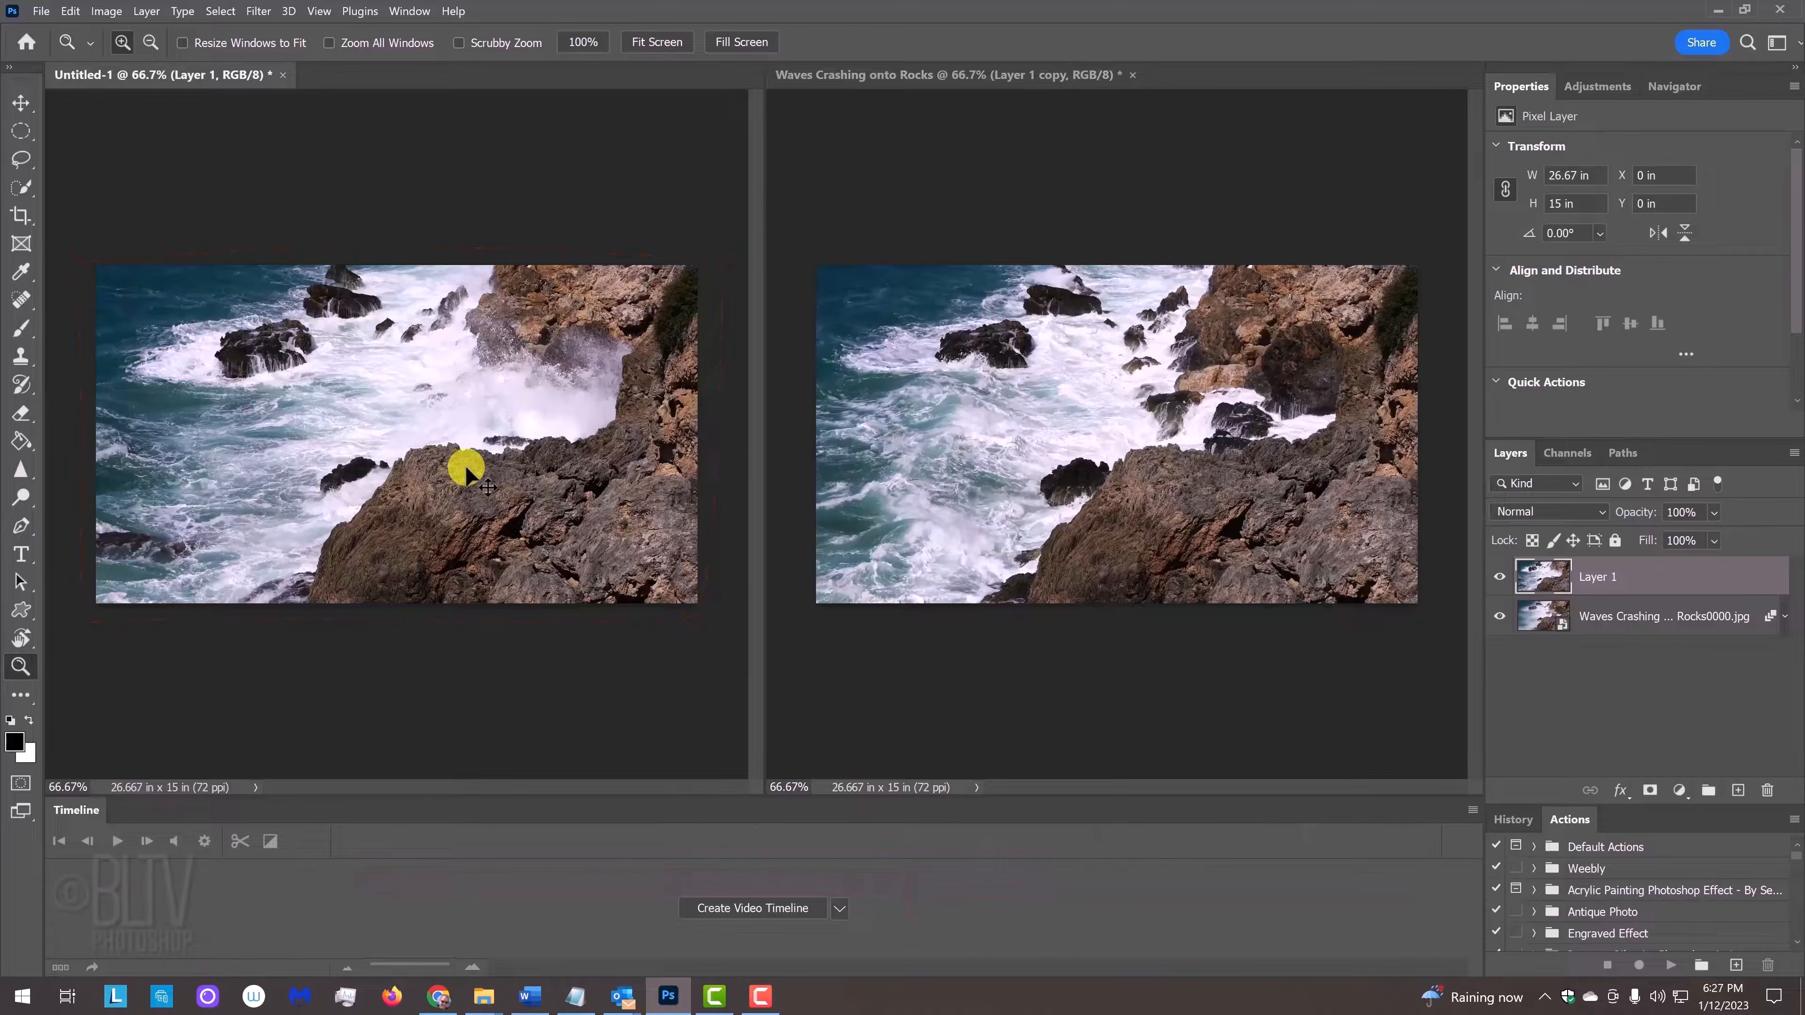
pyautogui.hotkey('ctrl', 'v')
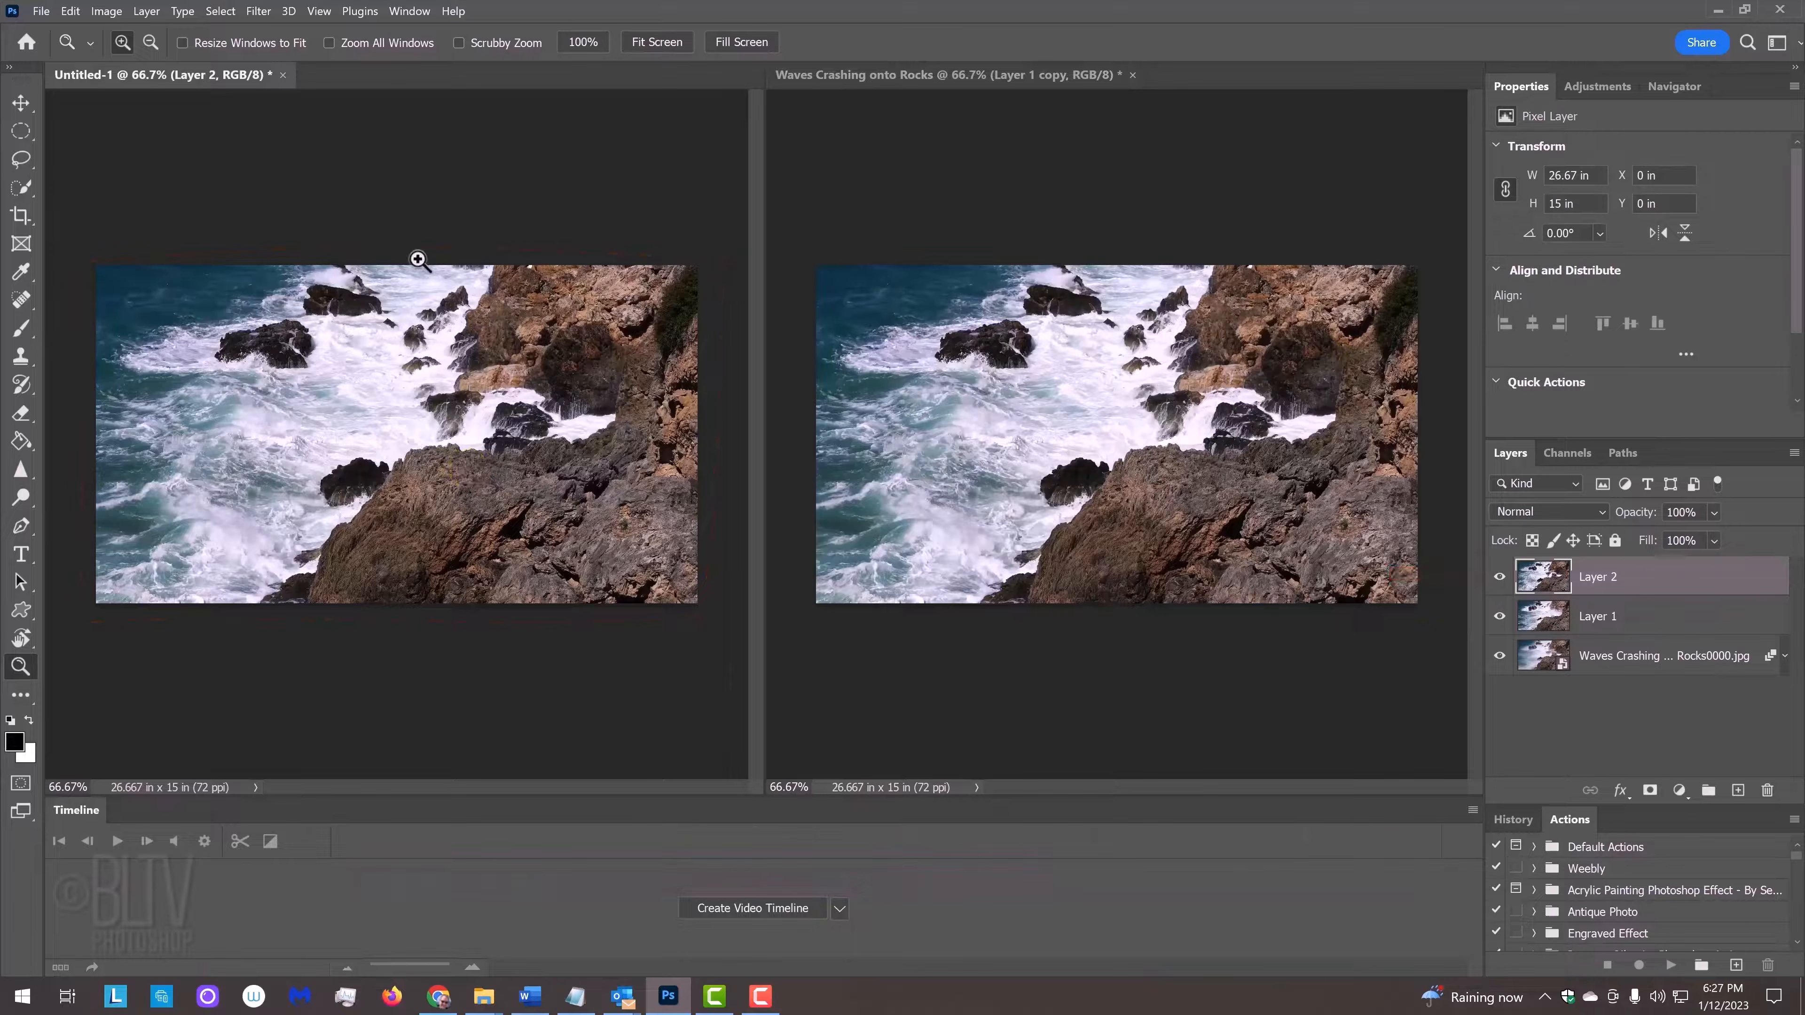
# Consolidate all open documents to tabs and fit the blended image to the screen
pyautogui.click(409, 11)
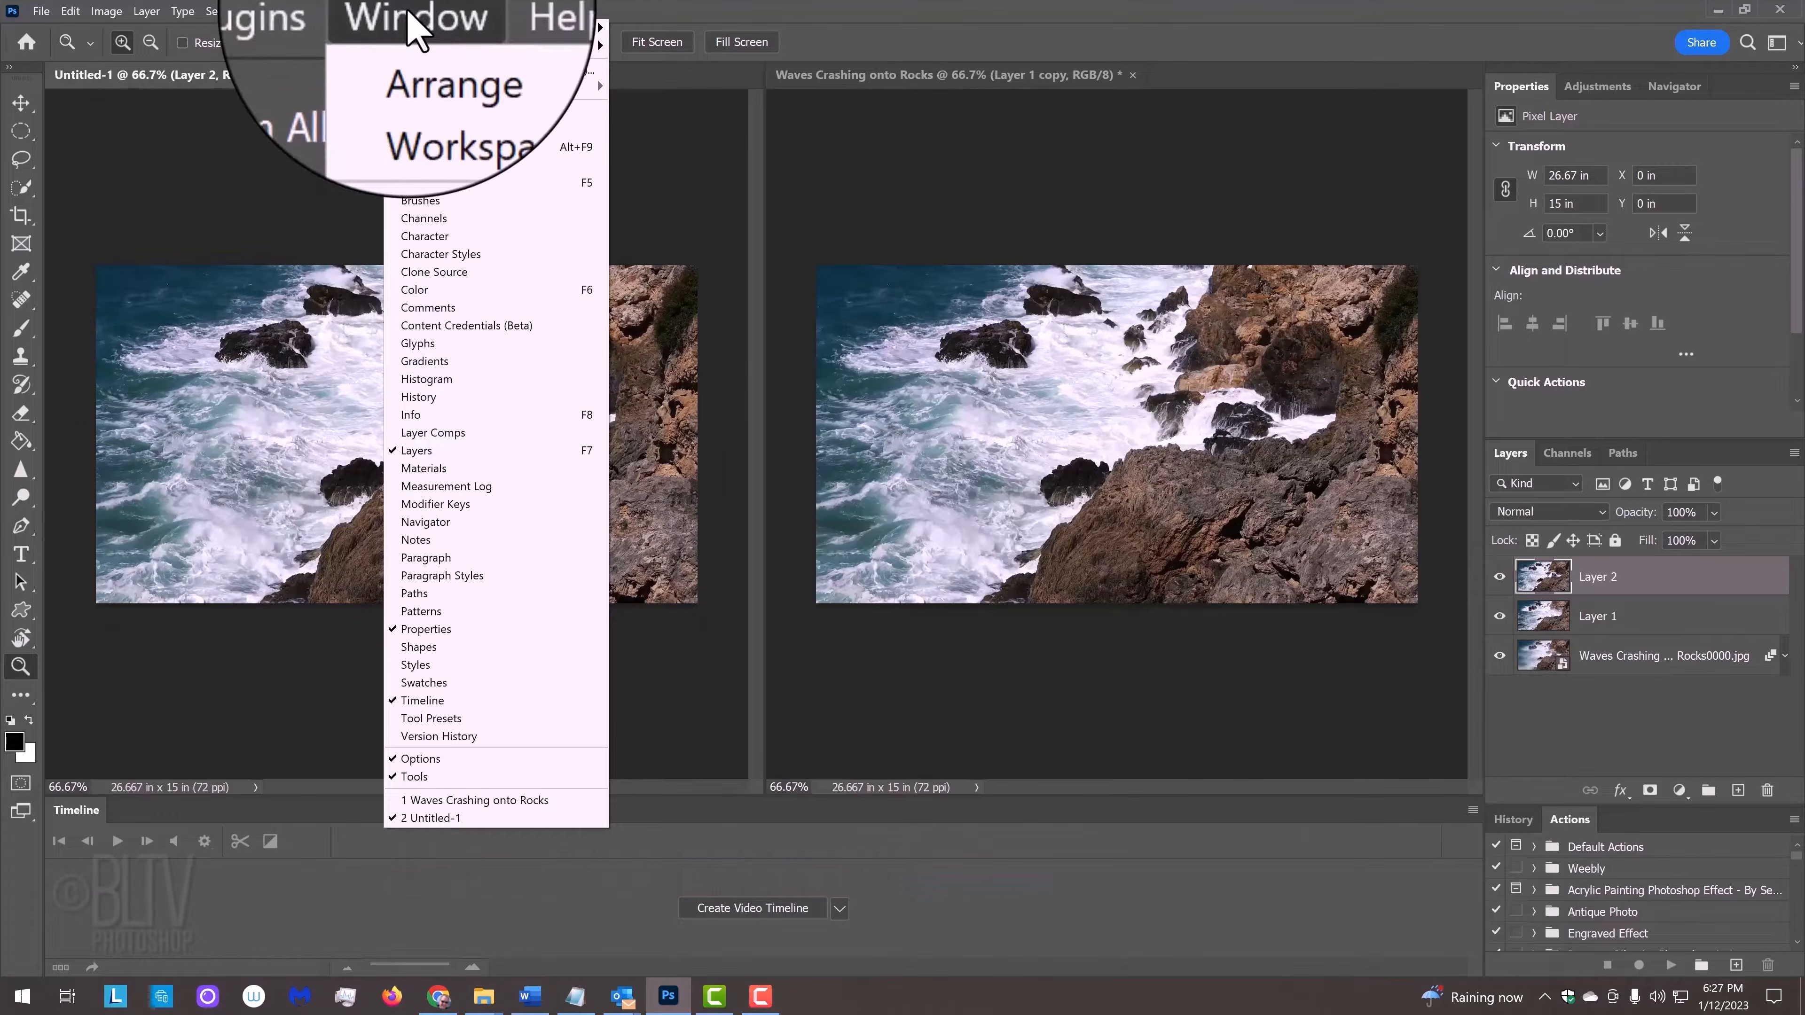
pyautogui.moveTo(423, 31)
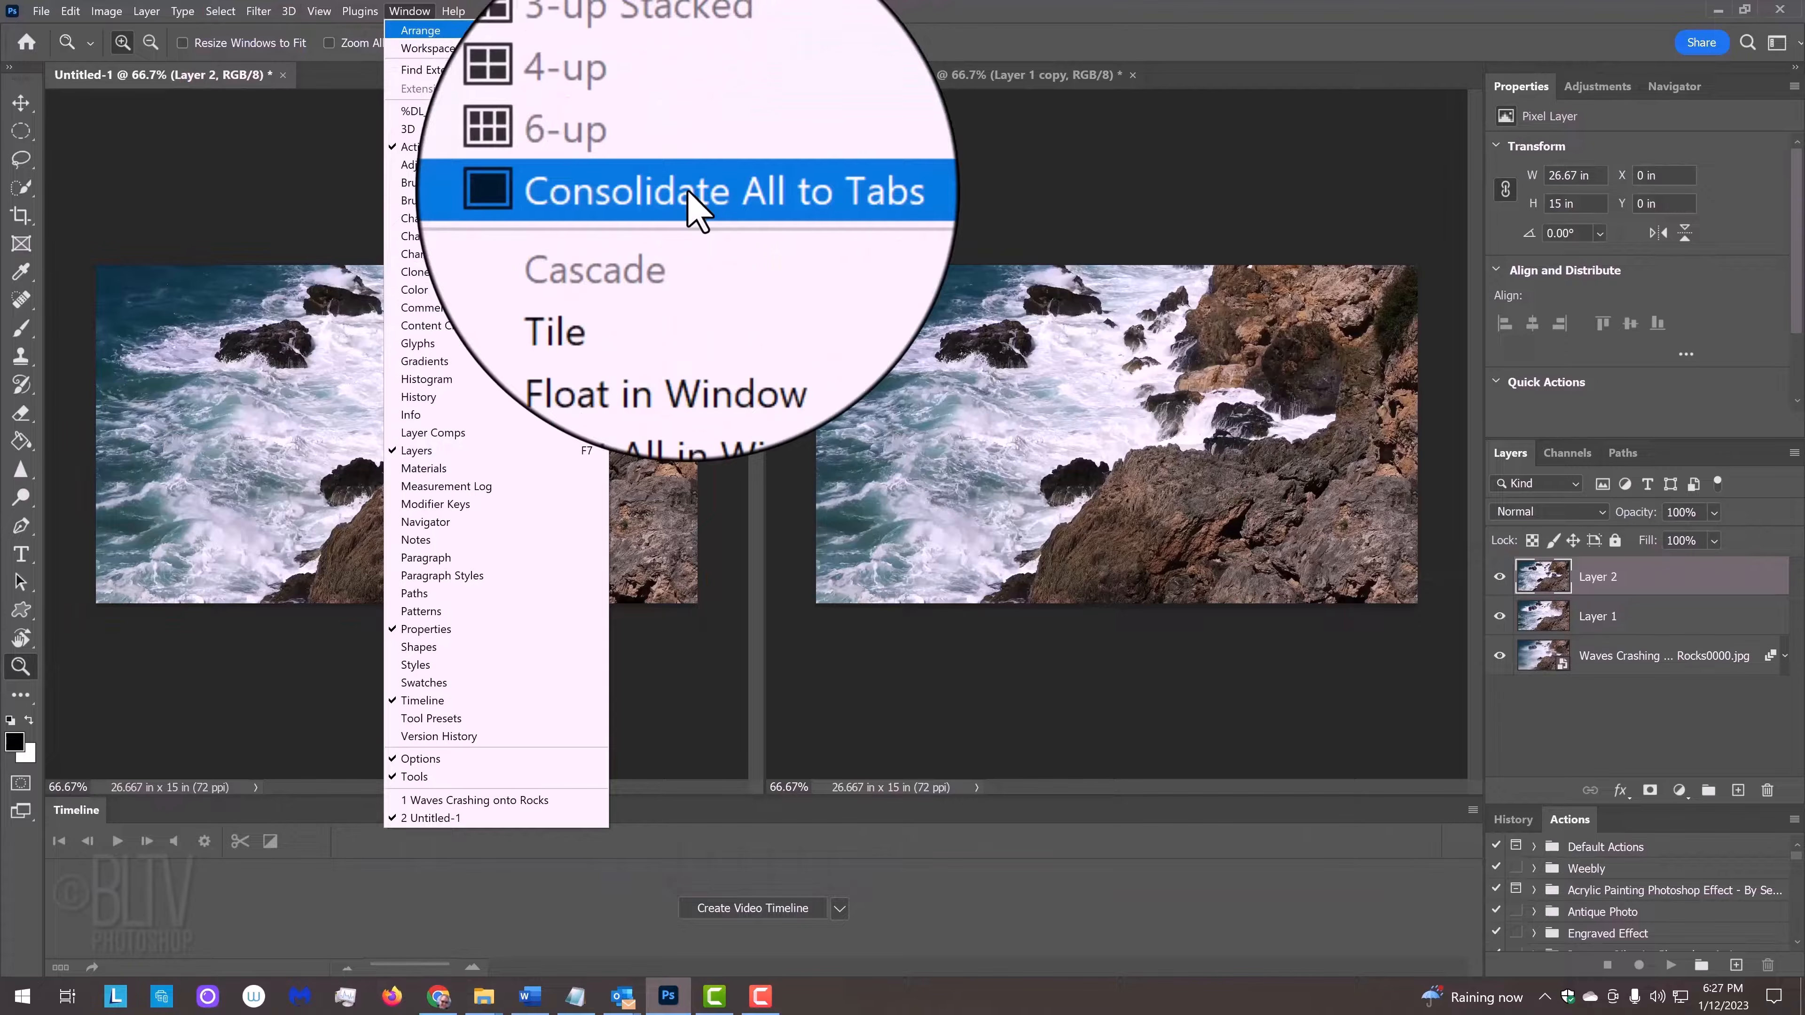
pyautogui.click(687, 191)
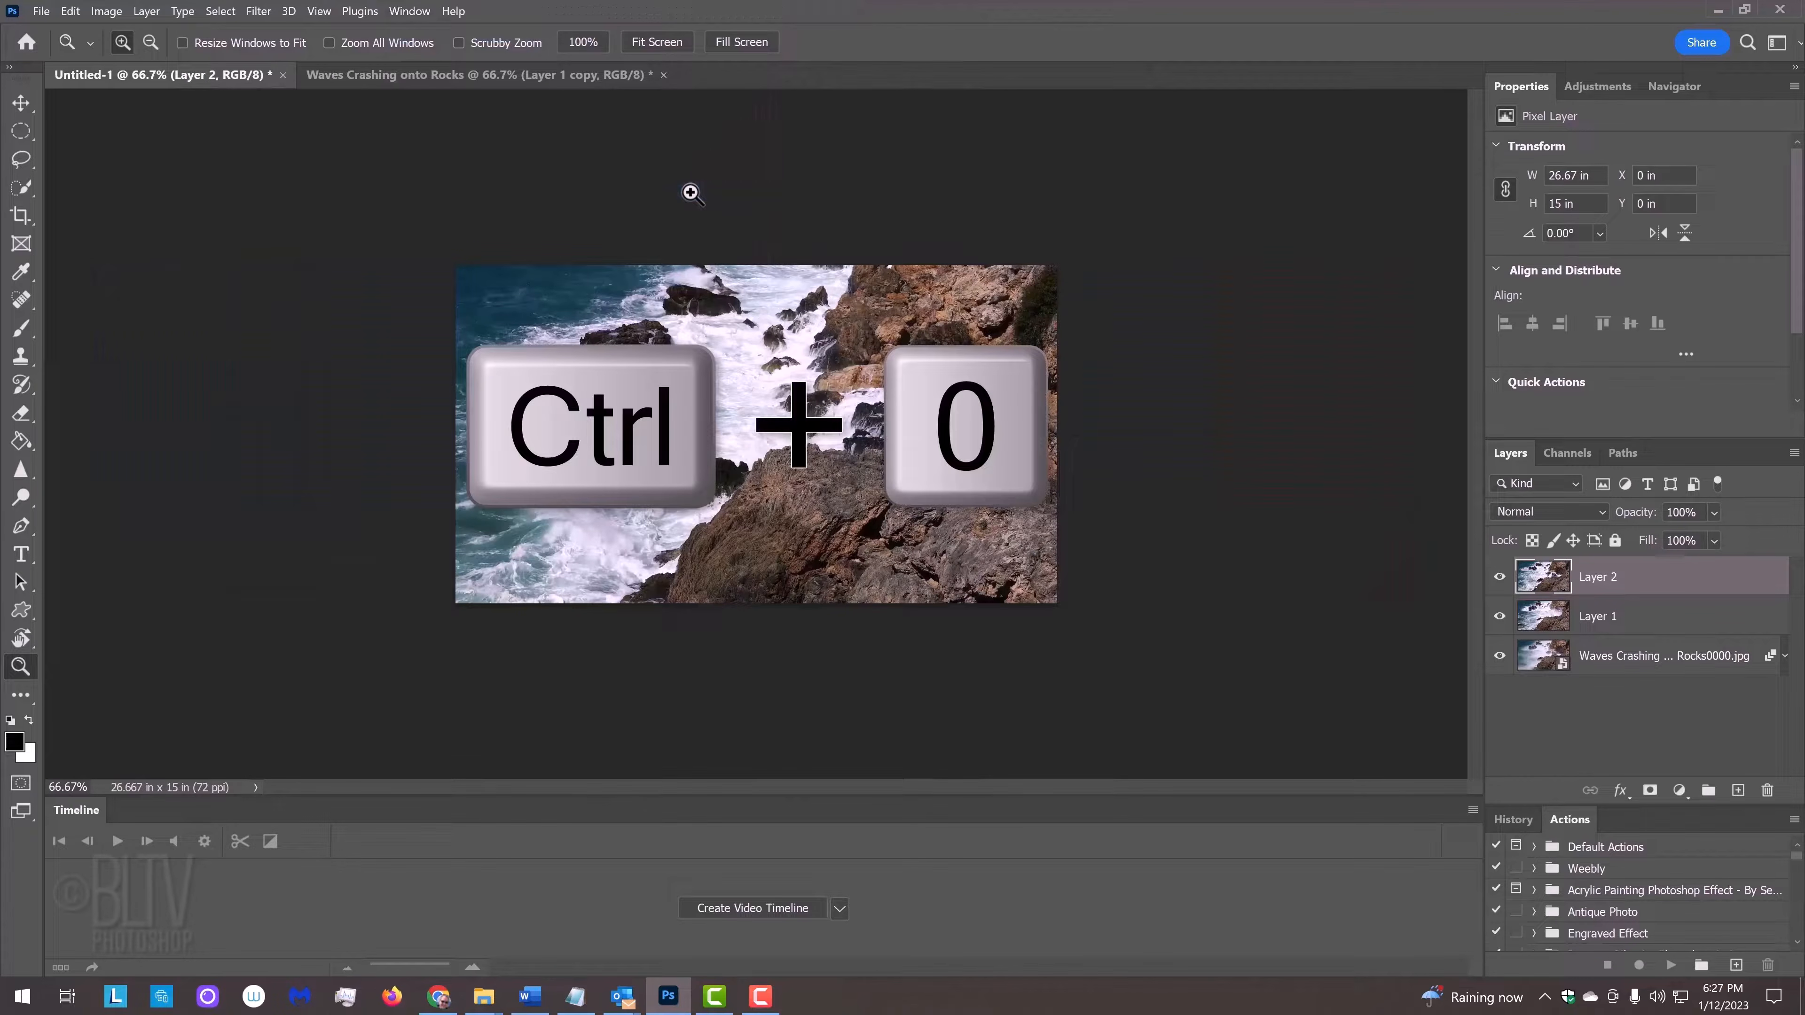
pyautogui.hotkey('ctrl', '0')
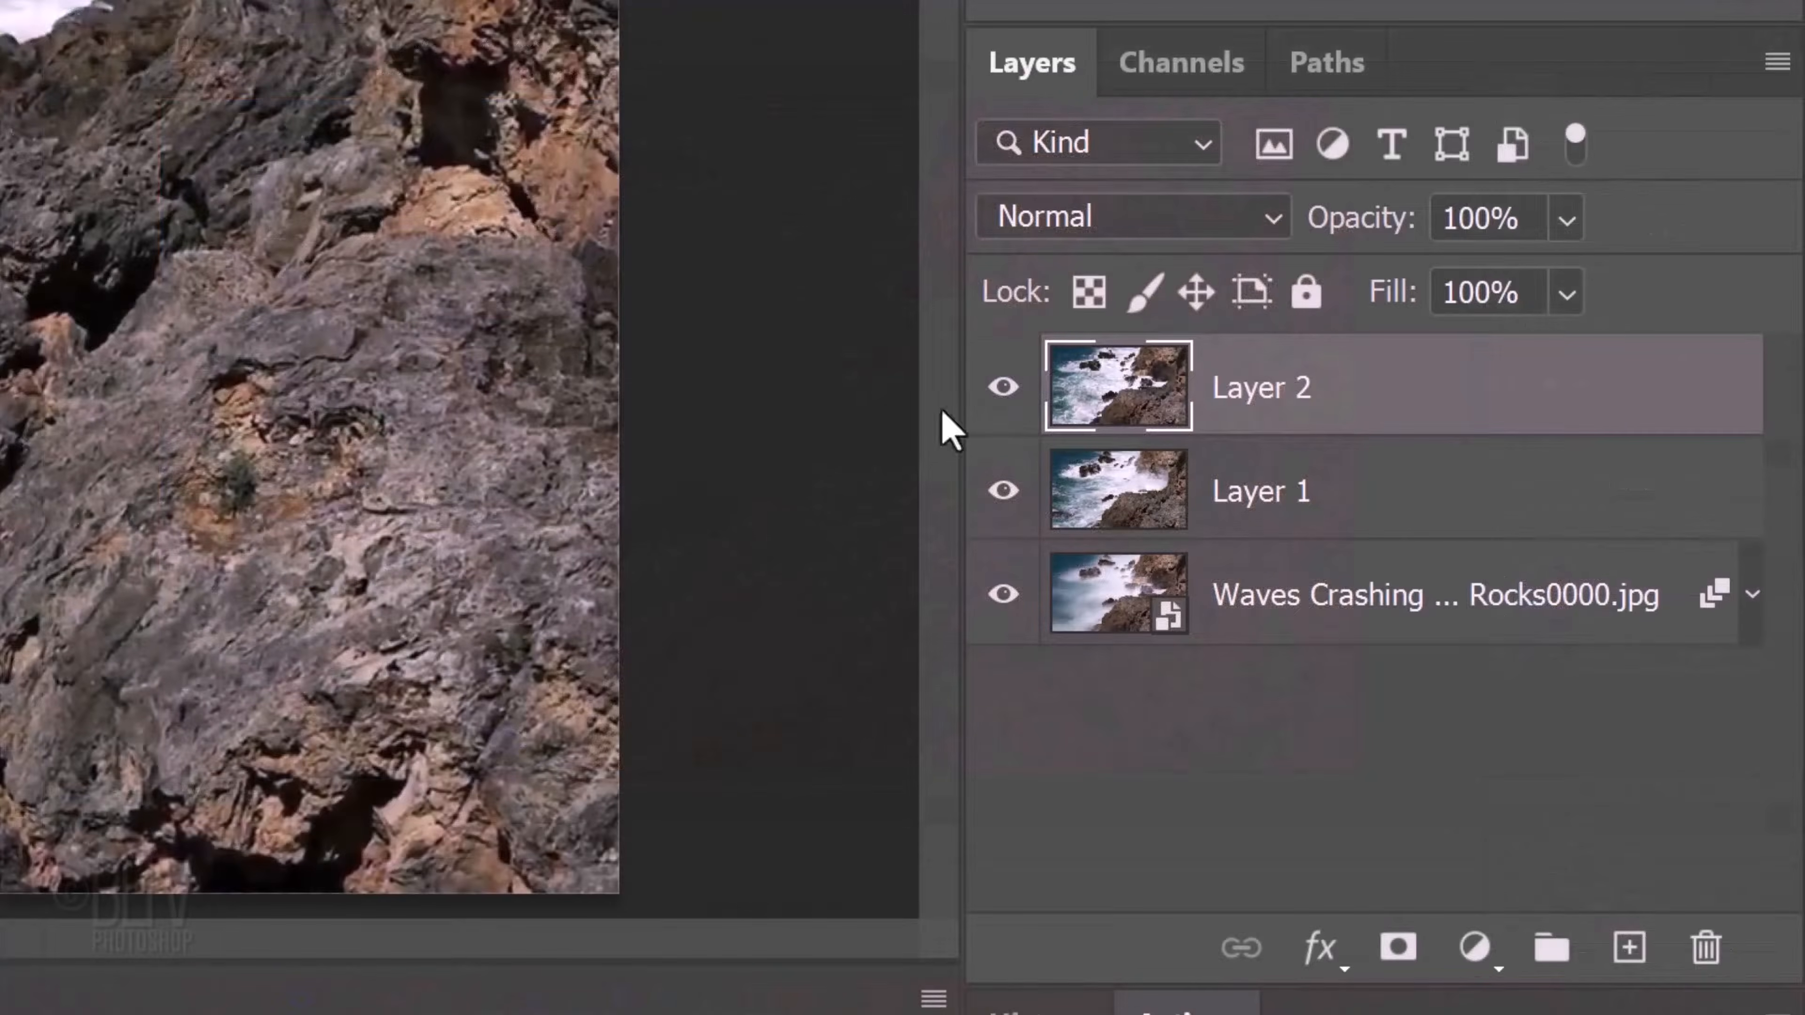
# Hide Layer 1, keeping only Layer 2 and the blended Smart Object visible
pyautogui.click(1500, 580)
pyautogui.click(1003, 489)
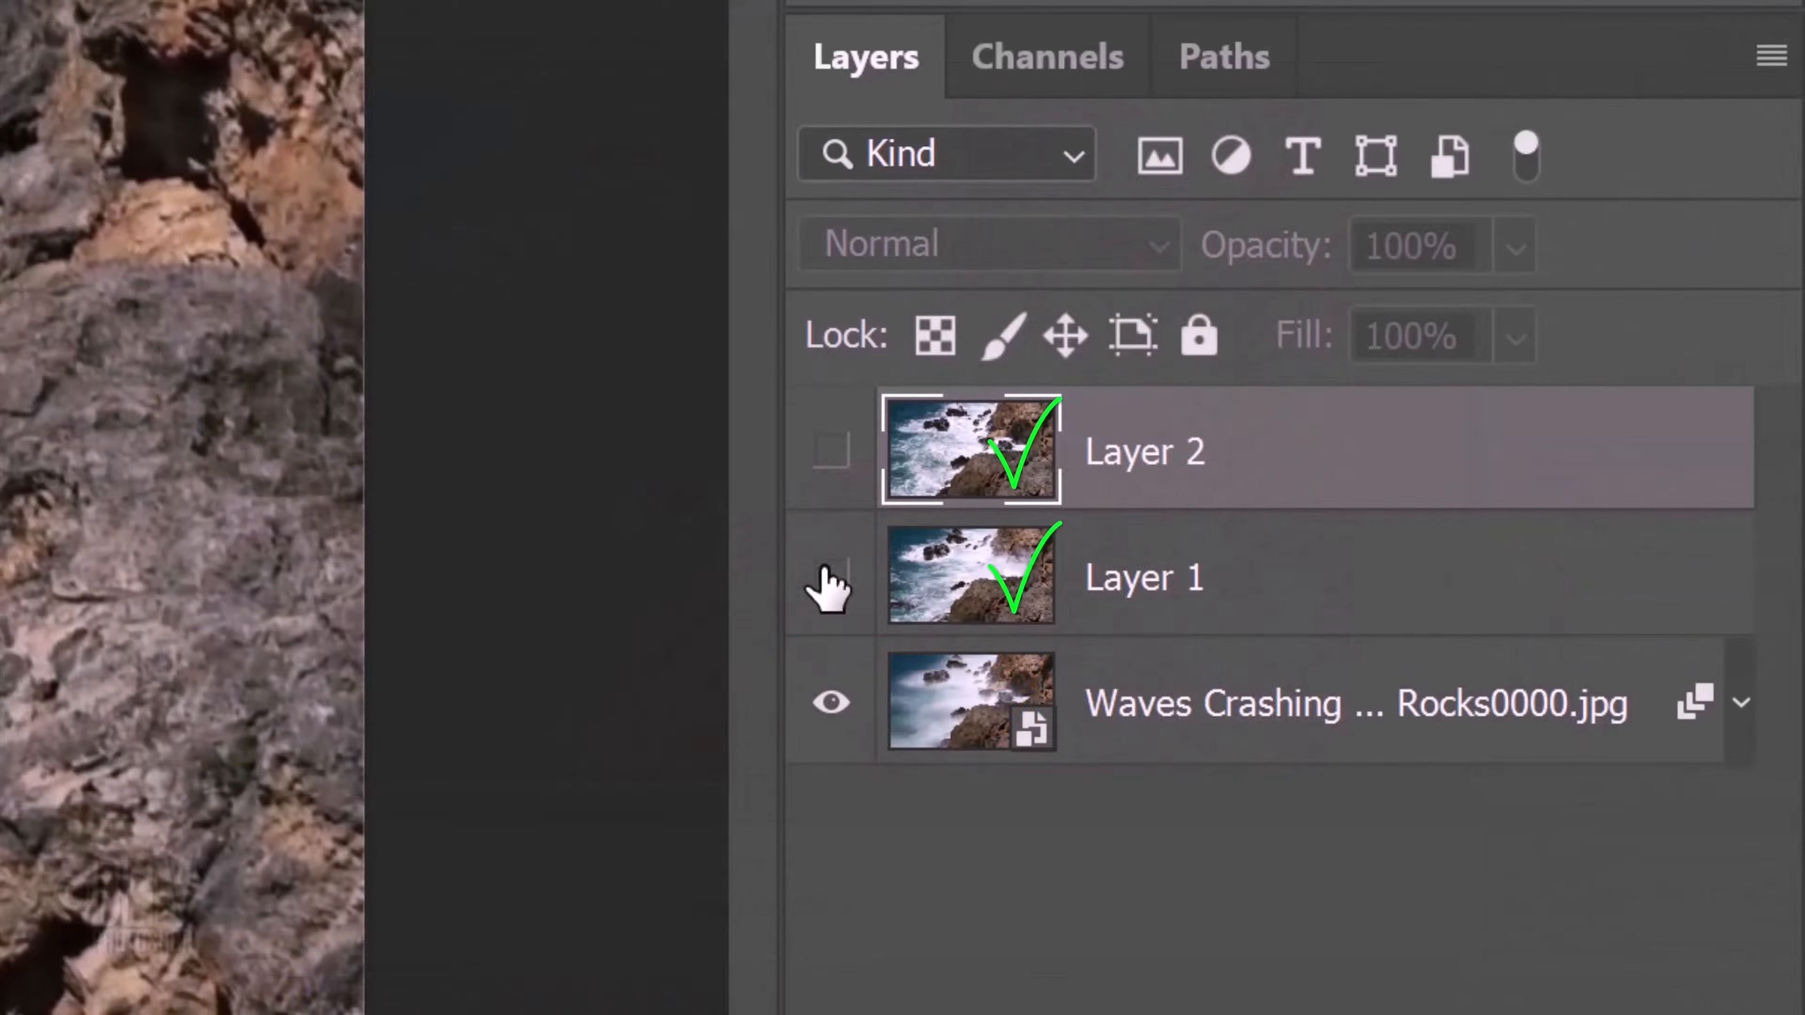
pyautogui.click(830, 451)
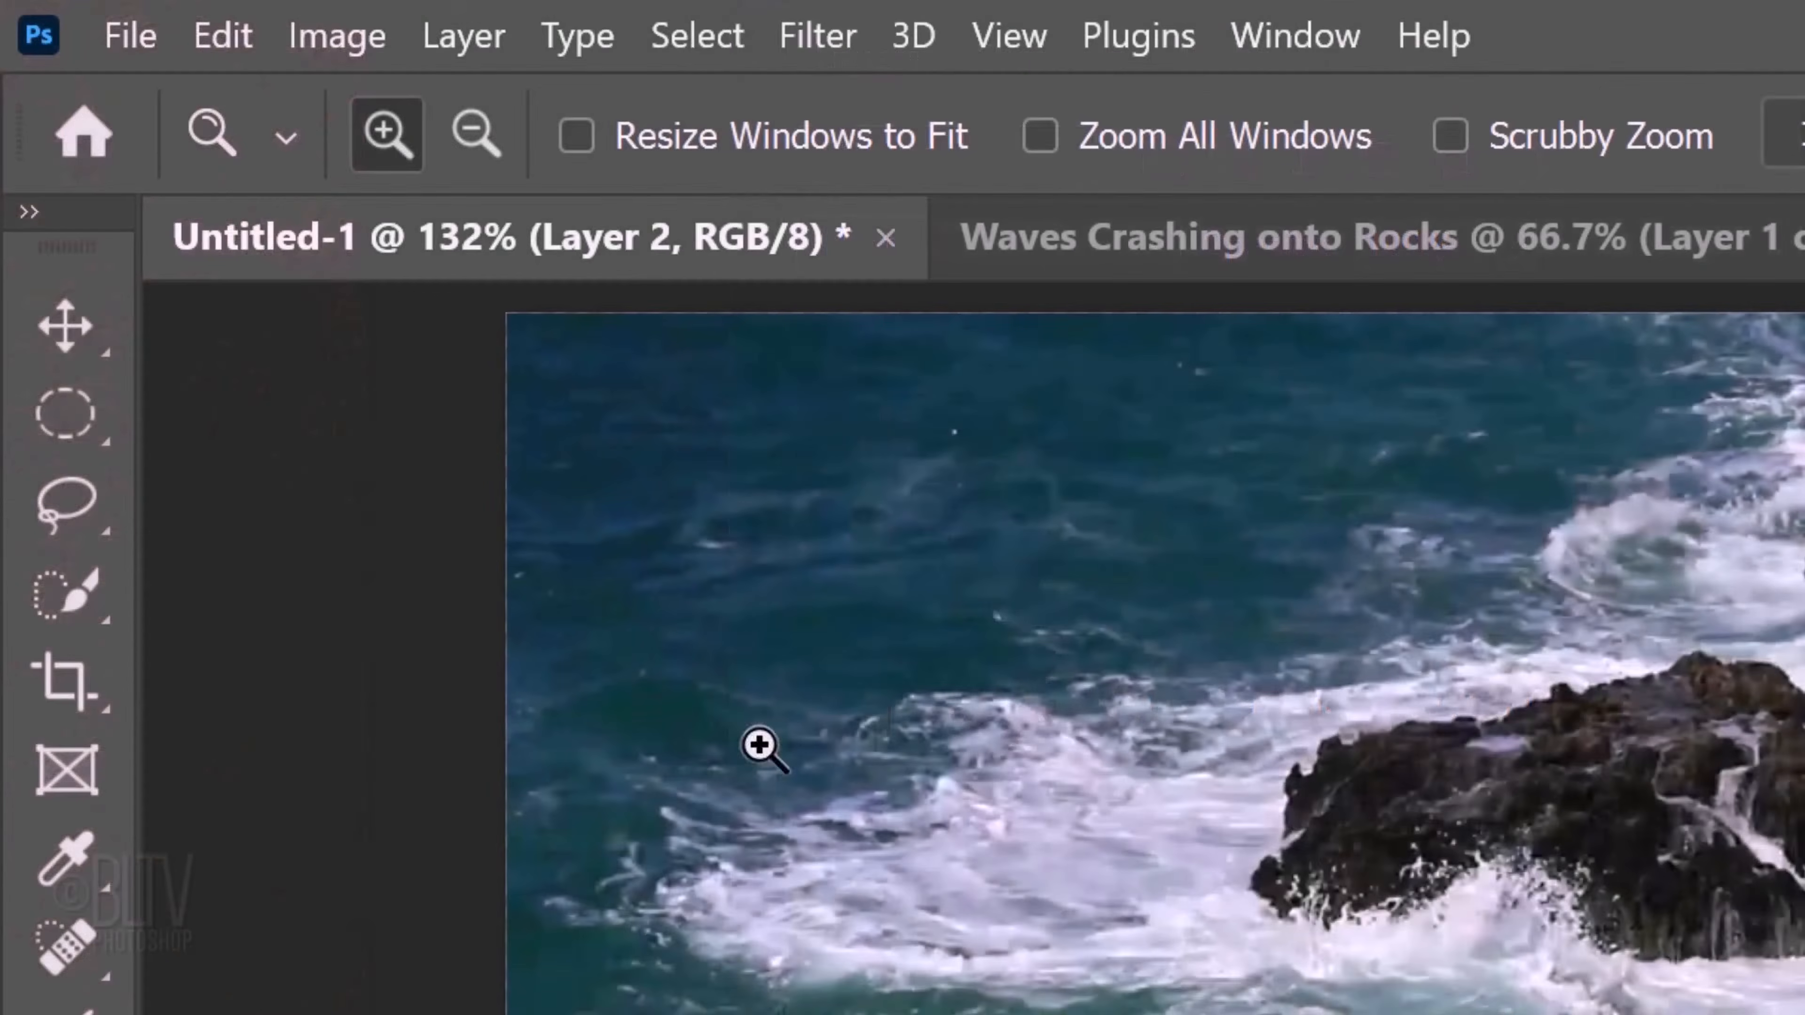
# Select the large cliff and foreground rocks on Layer 2 with the Quick Selection Tool
pyautogui.click(67, 602)
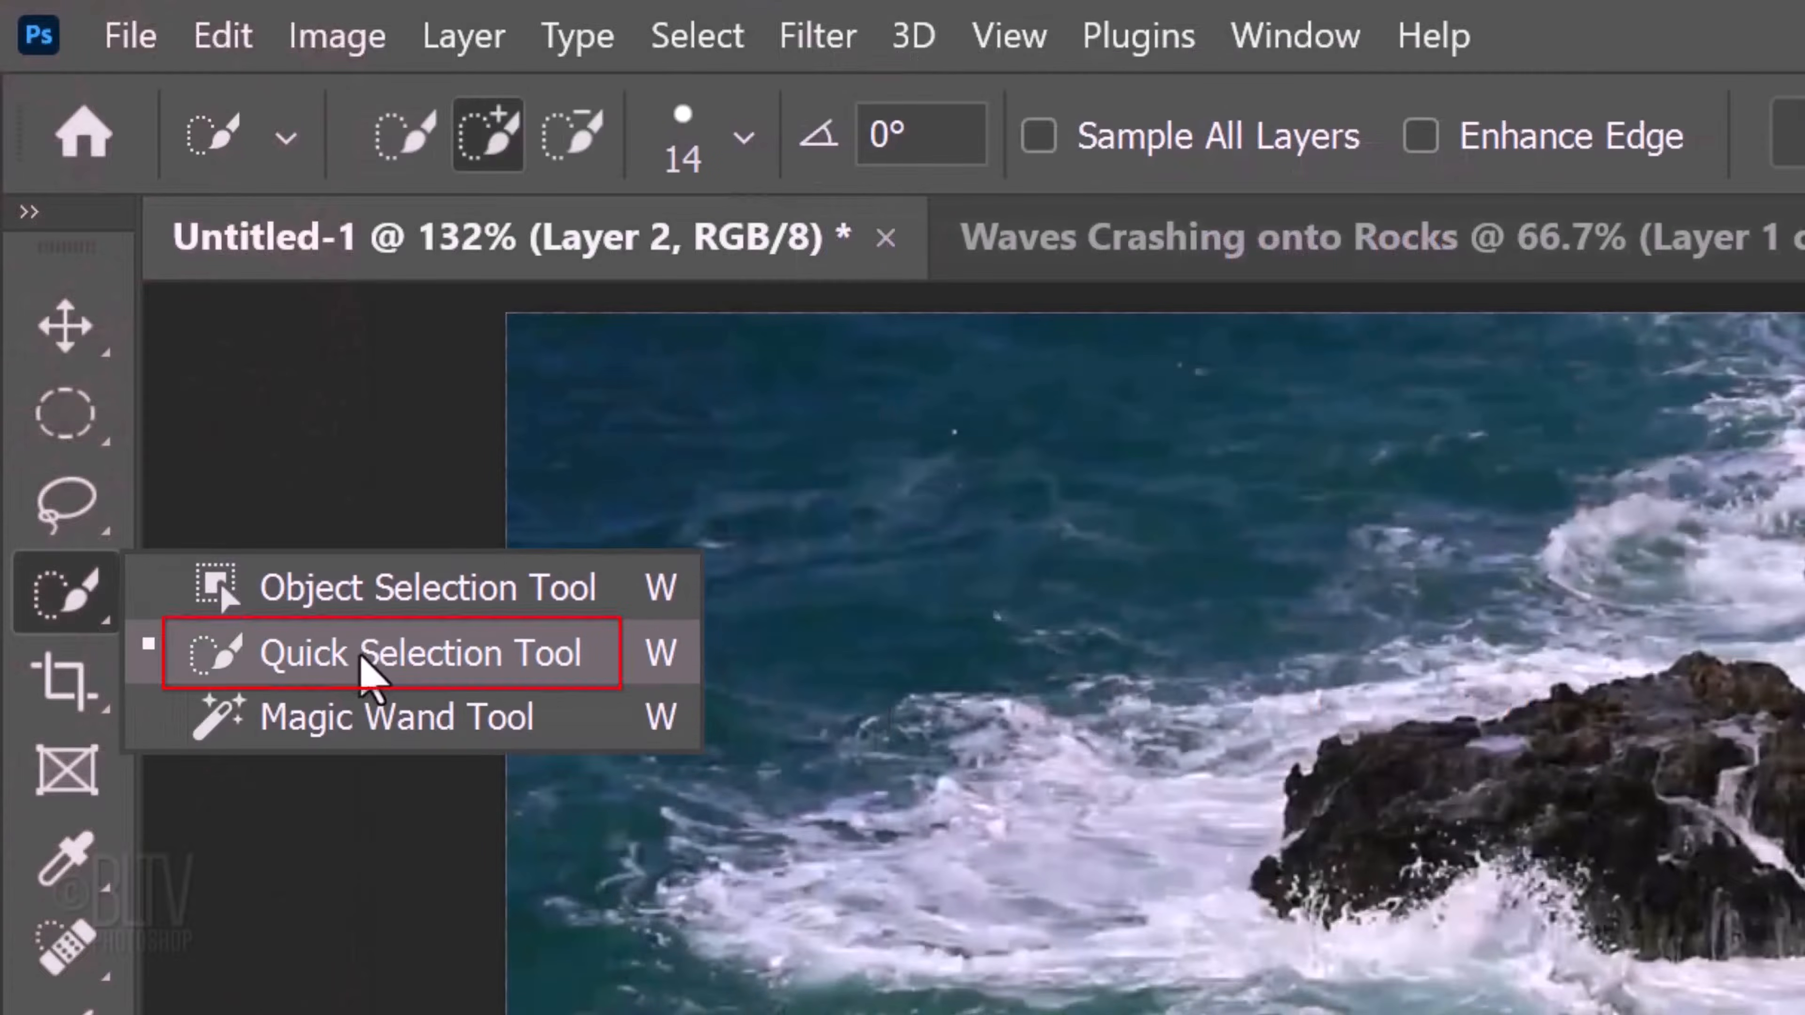
pyautogui.click(361, 656)
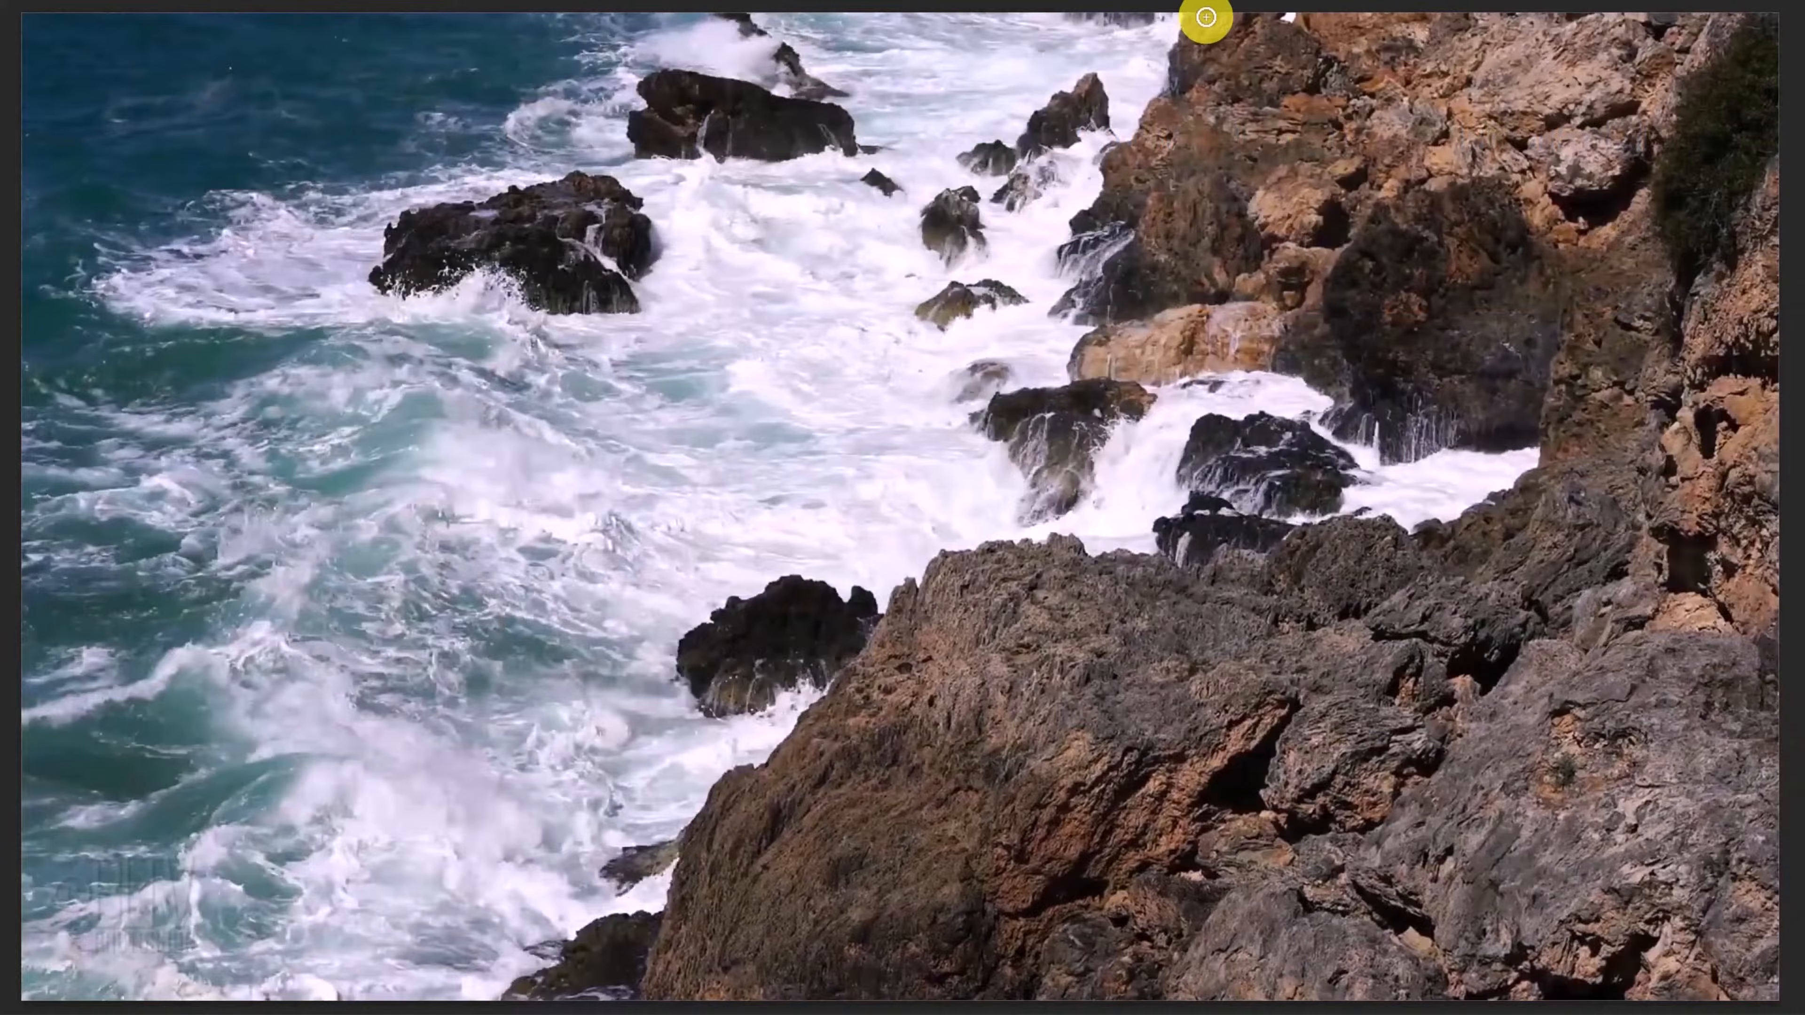
pyautogui.moveTo(1205, 17)
pyautogui.mouseDown()
pyautogui.moveTo(1187, 168)
pyautogui.moveTo(1642, 61)
pyautogui.moveTo(1378, 223)
pyautogui.moveTo(1249, 351)
pyautogui.moveTo(1712, 481)
pyautogui.moveTo(1672, 733)
pyautogui.moveTo(1483, 935)
pyautogui.moveTo(1559, 524)
pyautogui.moveTo(1356, 575)
pyautogui.moveTo(1281, 656)
pyautogui.moveTo(1246, 914)
pyautogui.moveTo(810, 976)
pyautogui.moveTo(785, 851)
pyautogui.mouseUp()
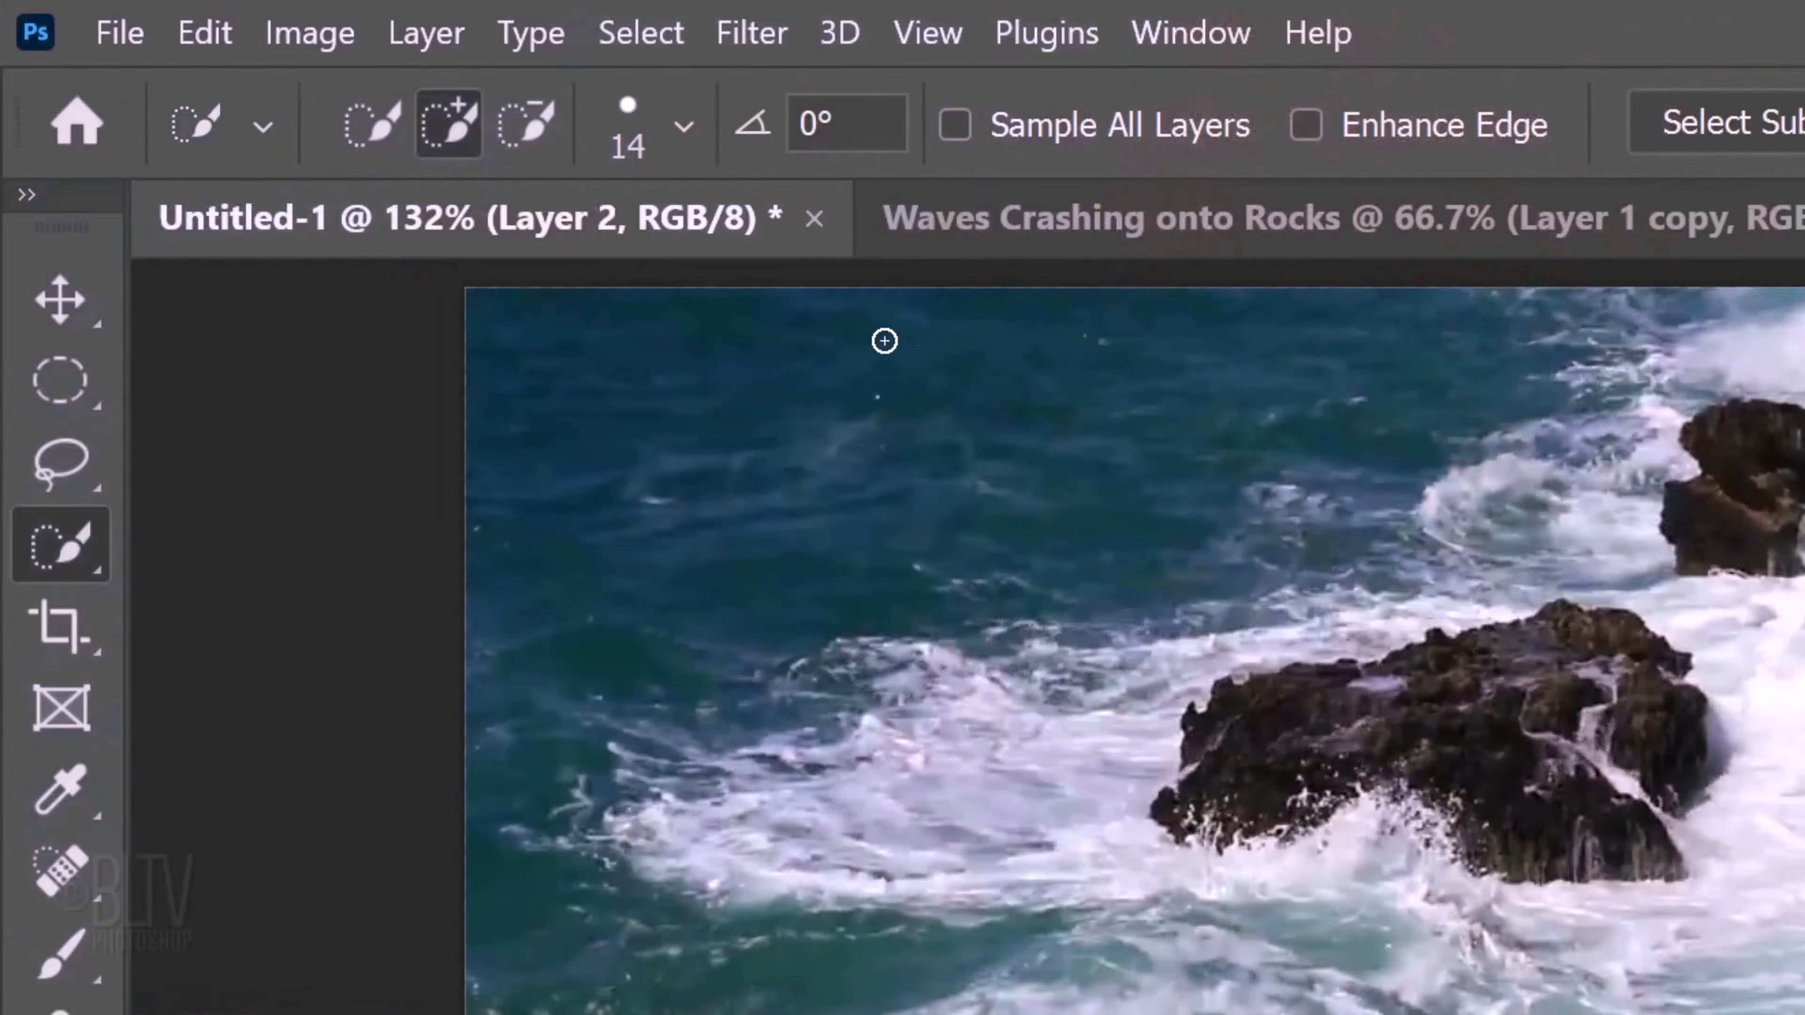
# Open the classic Refine Edge dialog for the rock selection and enable Smart Radius
pyautogui.click(642, 34)
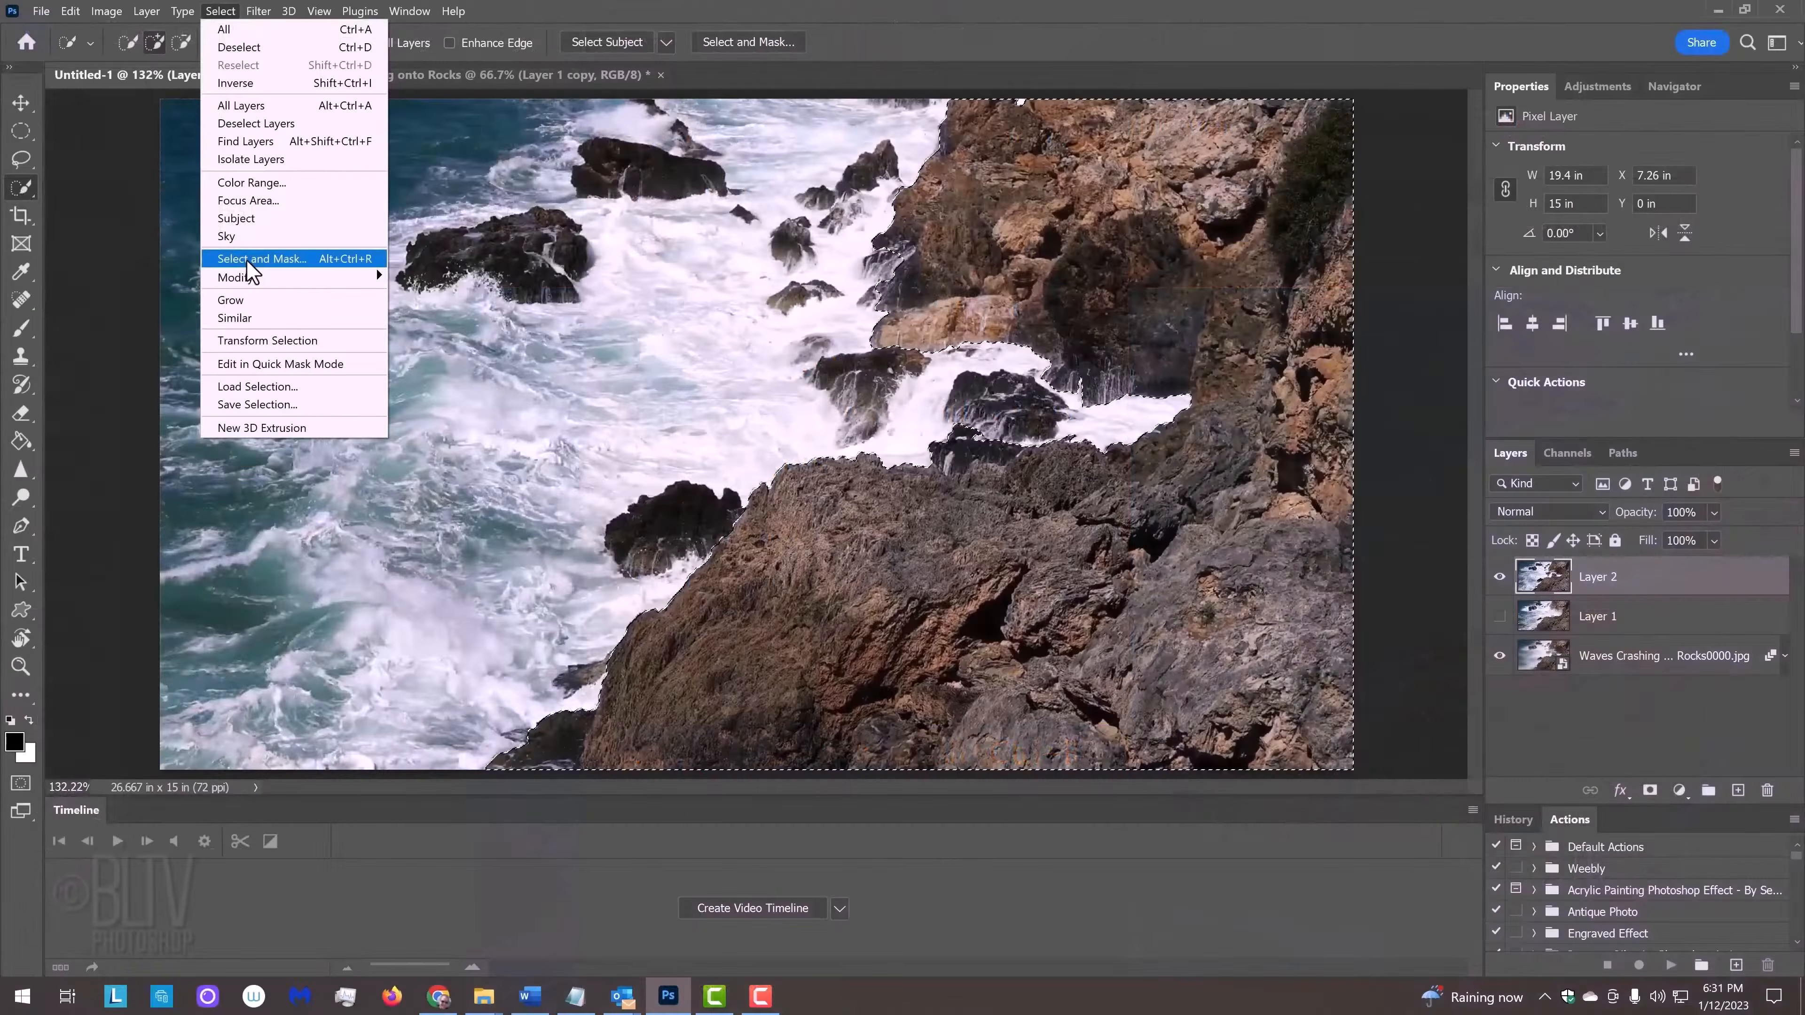
pyautogui.keyDown('shift'); pyautogui.click(682, 759); pyautogui.keyUp('shift')
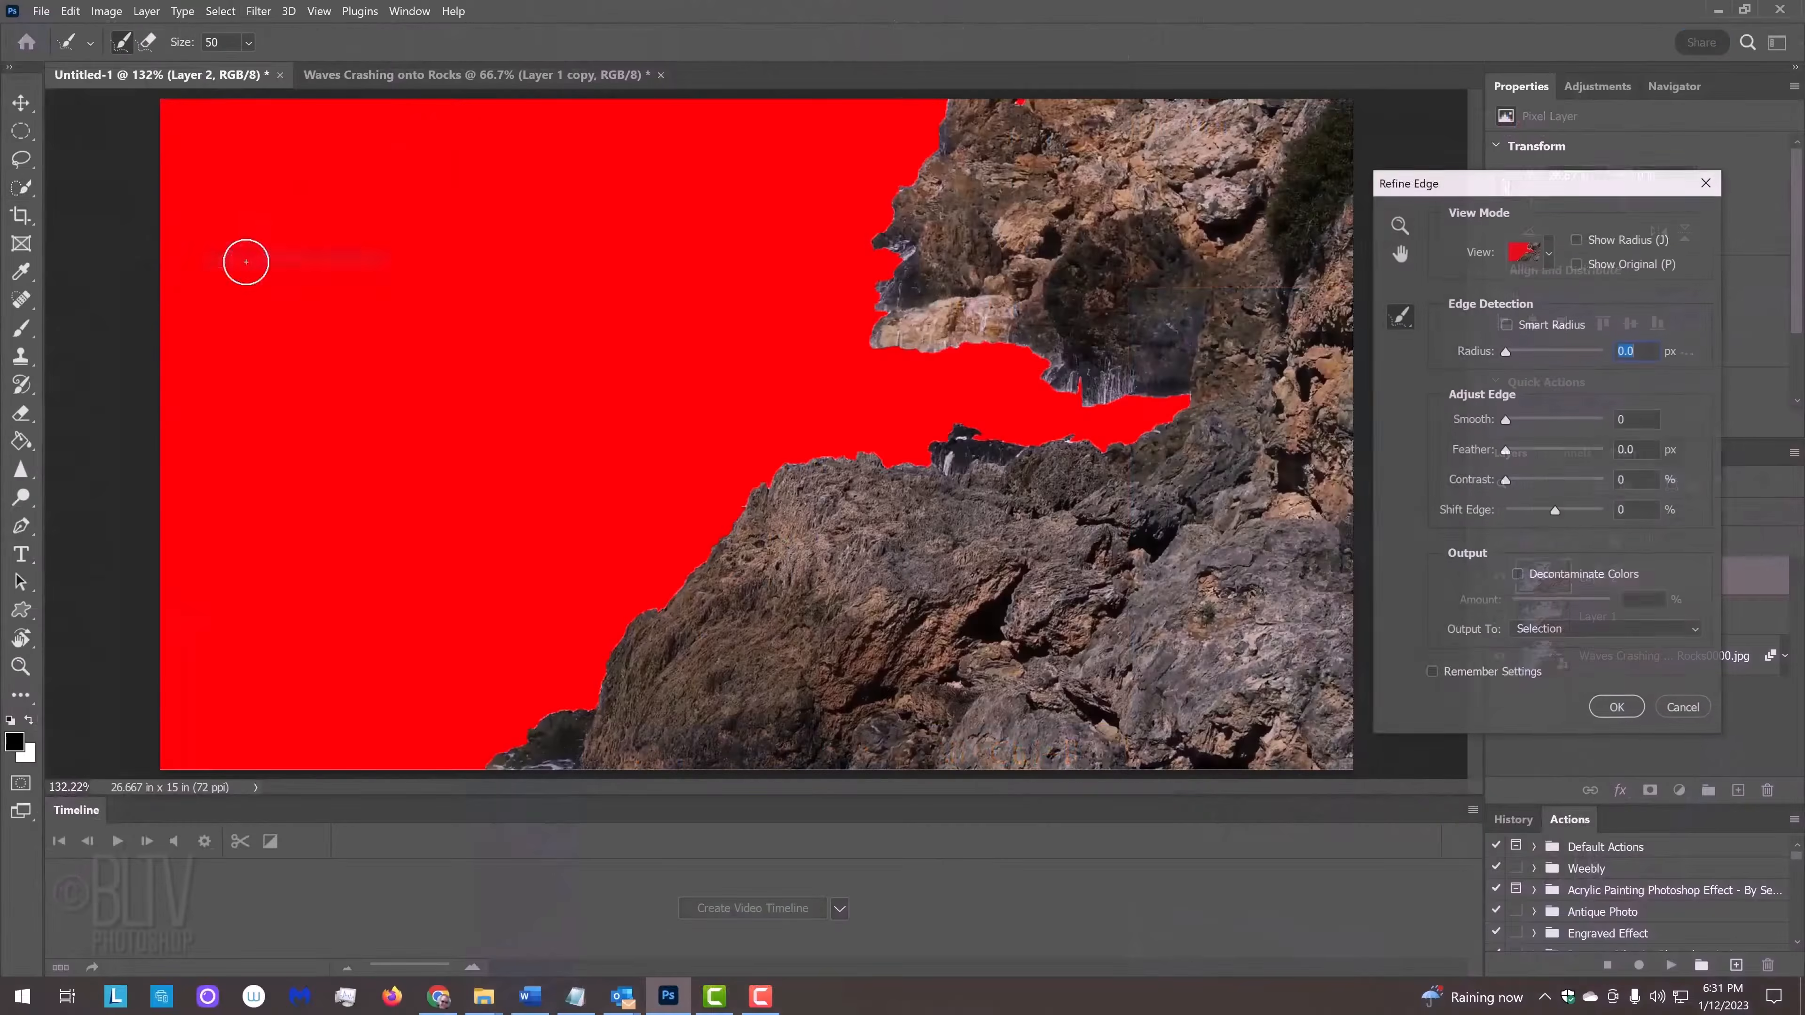
pyautogui.moveTo(1502, 191); pyautogui.dragTo(1131, 211)
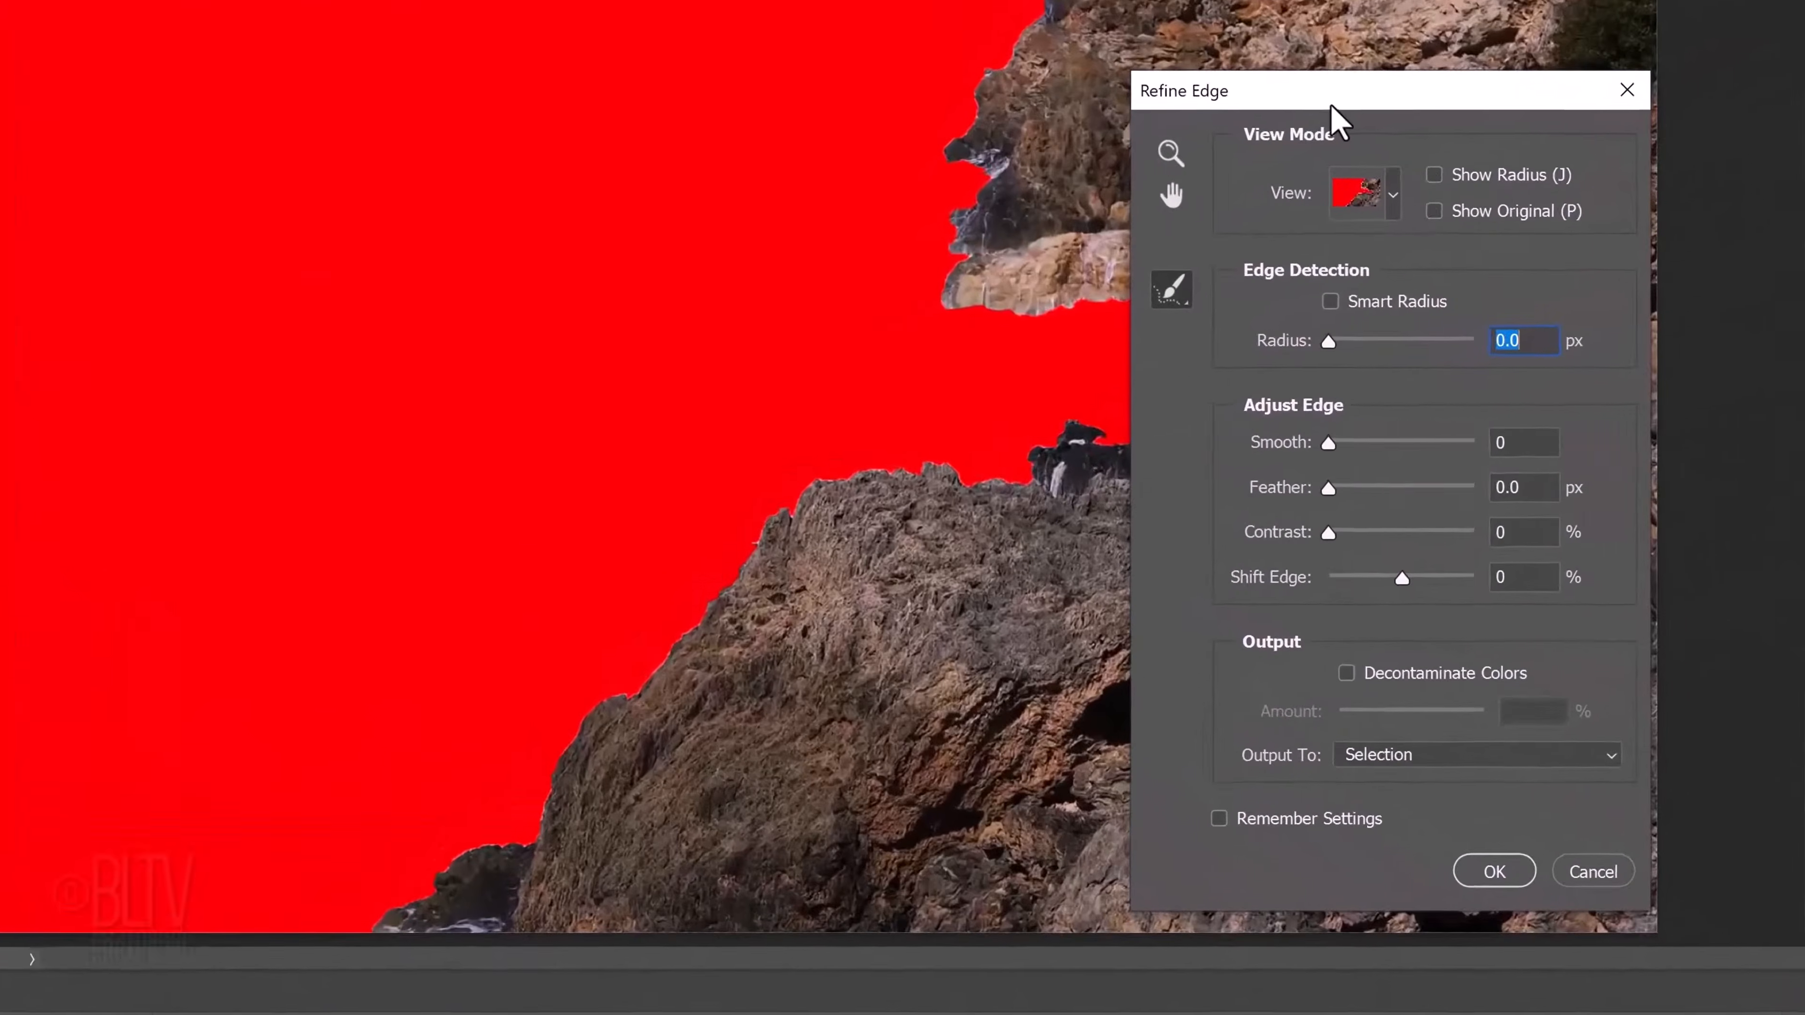
pyautogui.click(1331, 303)
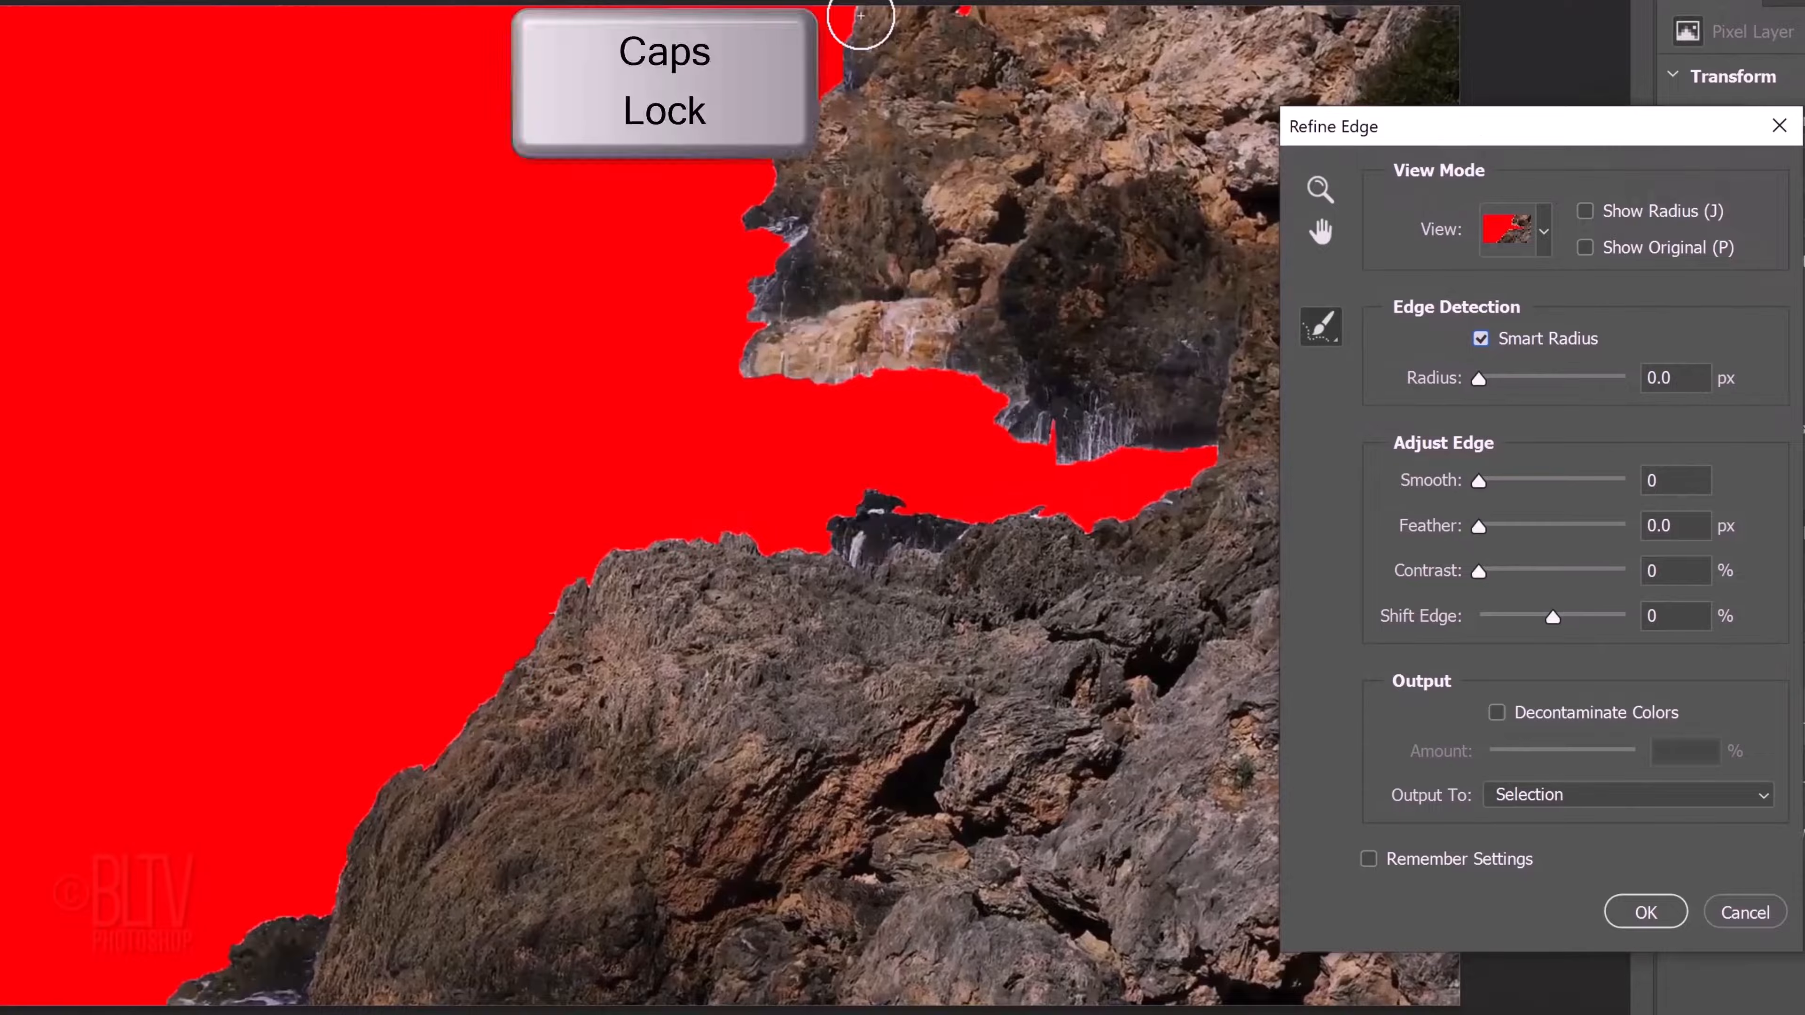
# Brush along the whole boundary between the rocks and the water to refine the selection edge
pyautogui.press('capslock')
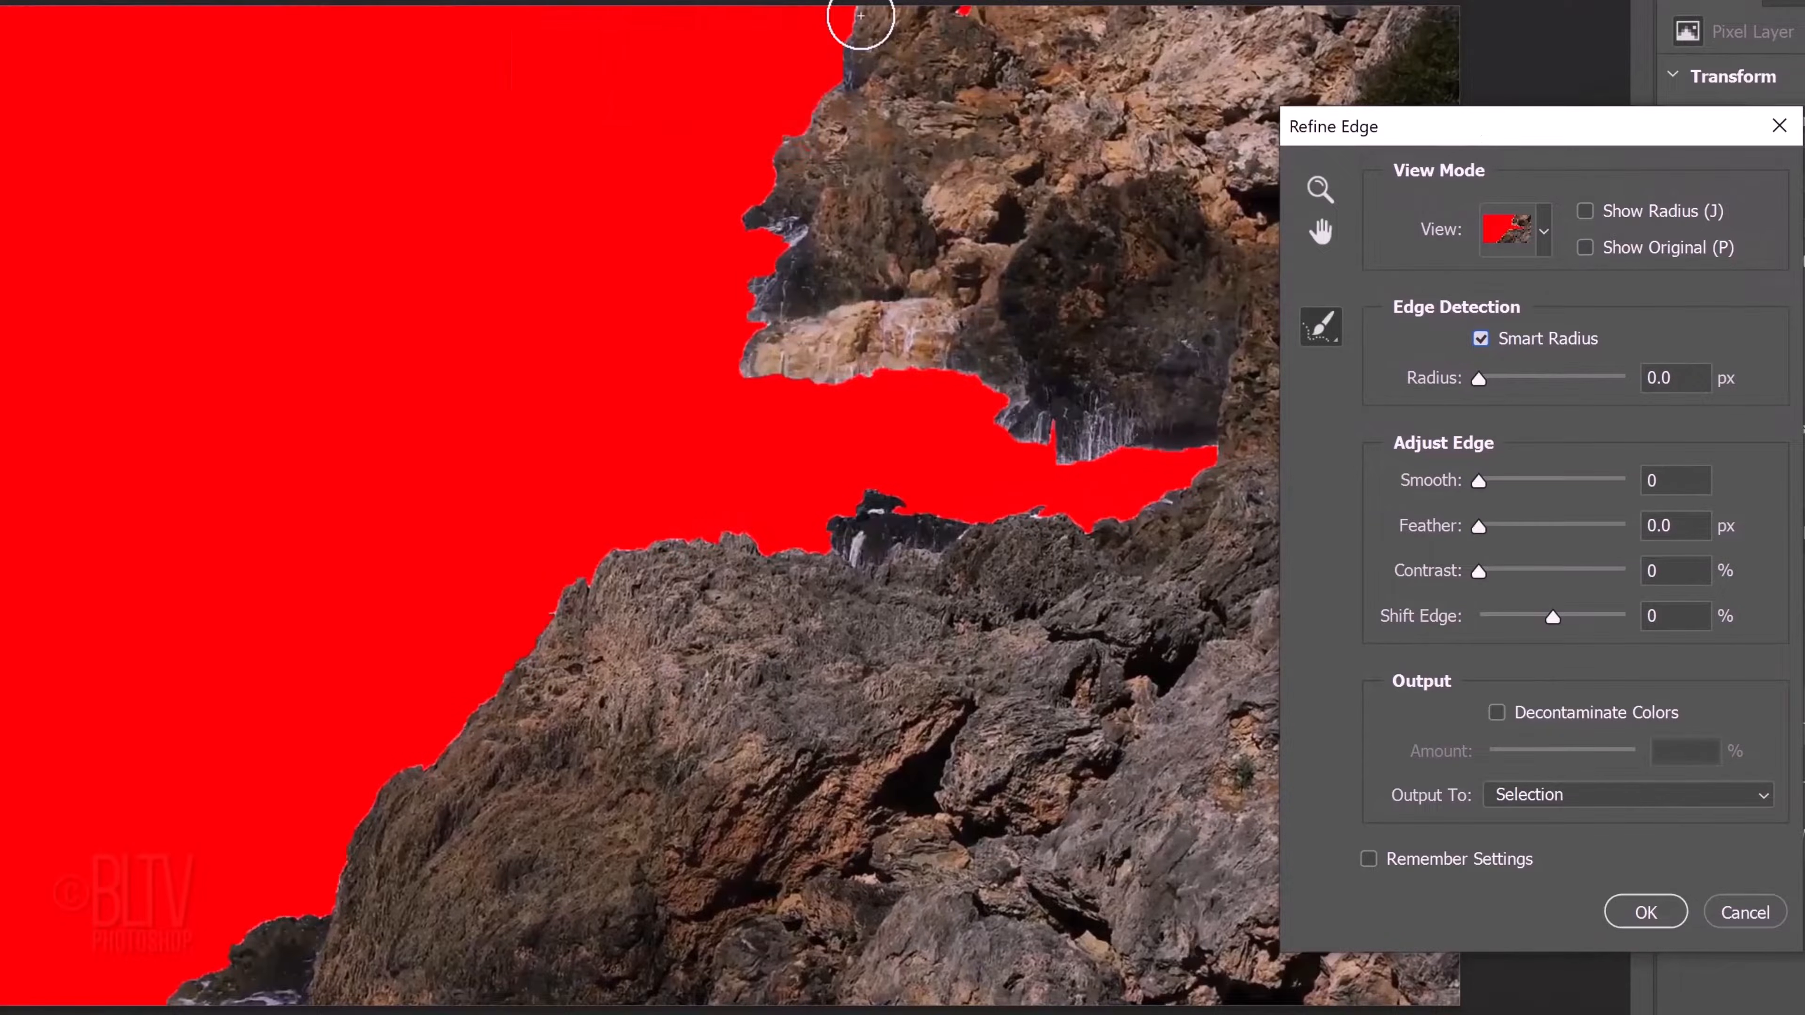
pyautogui.press('[')
pyautogui.press(']')
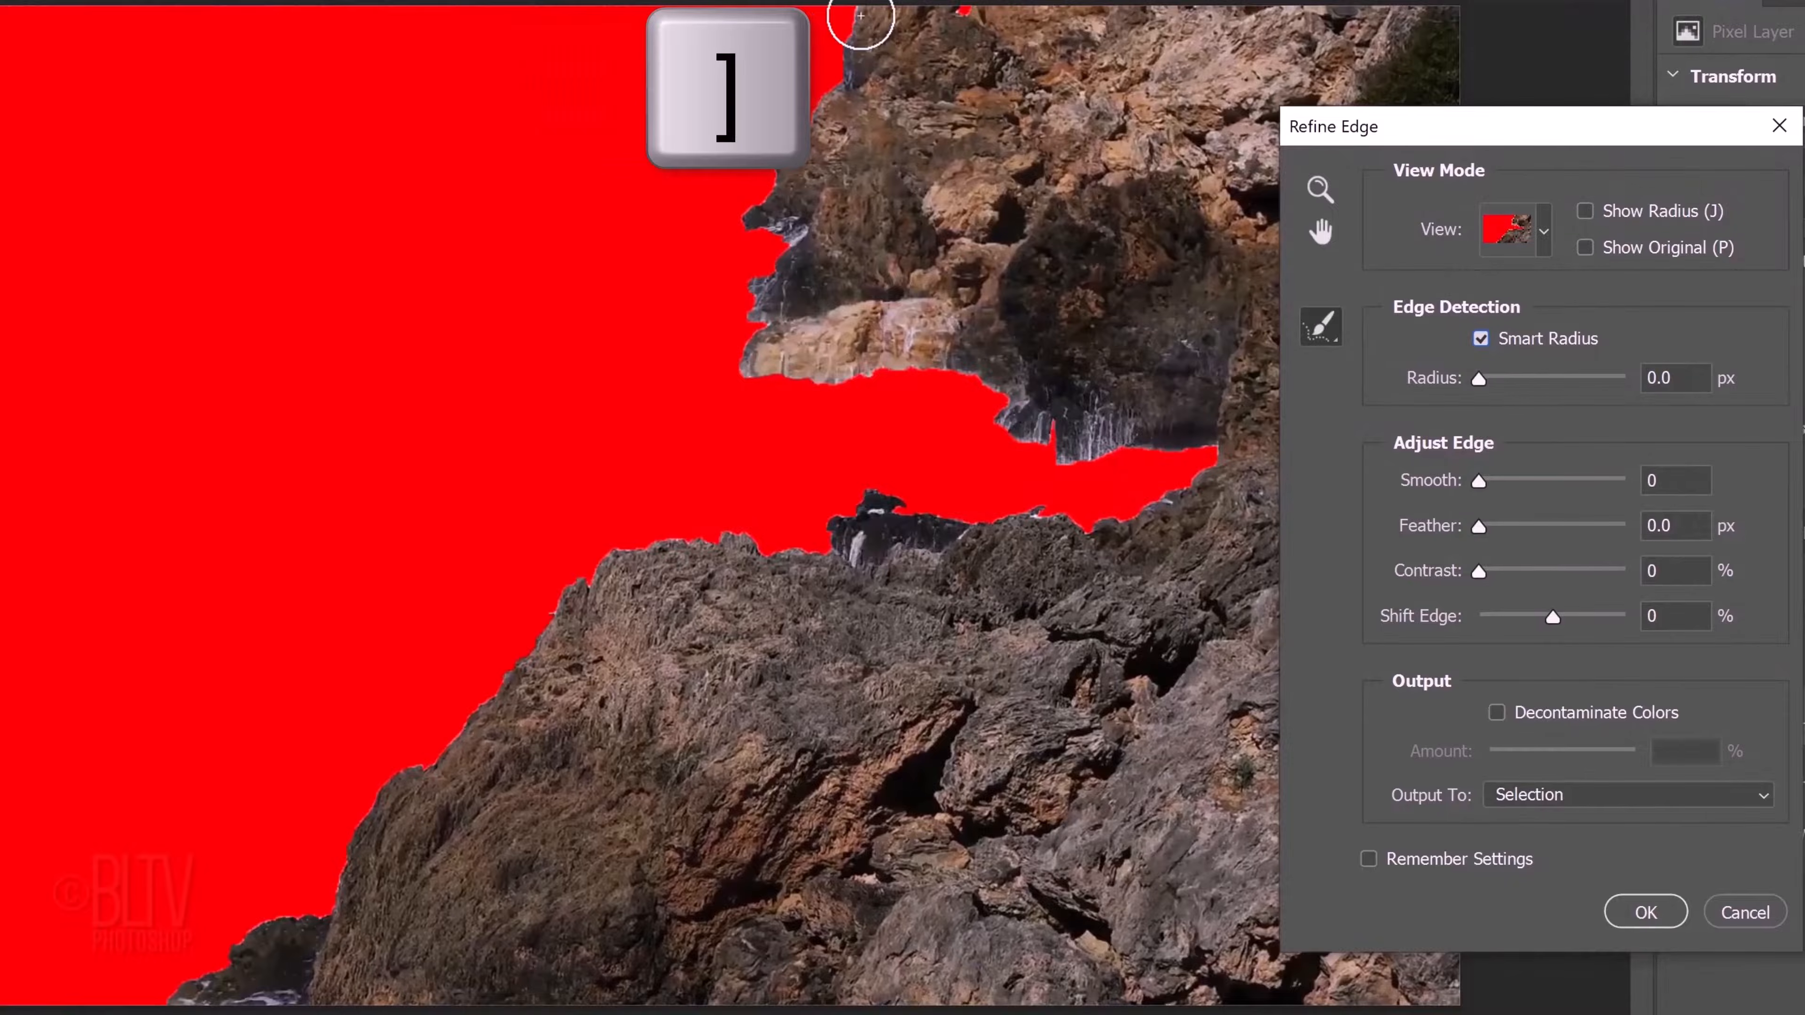
pyautogui.moveTo(860, 15)
pyautogui.mouseDown()
pyautogui.moveTo(750, 202)
pyautogui.moveTo(718, 313)
pyautogui.moveTo(872, 391)
pyautogui.moveTo(1096, 444)
pyautogui.moveTo(919, 500)
pyautogui.moveTo(717, 529)
pyautogui.moveTo(171, 1003)
pyautogui.mouseUp()
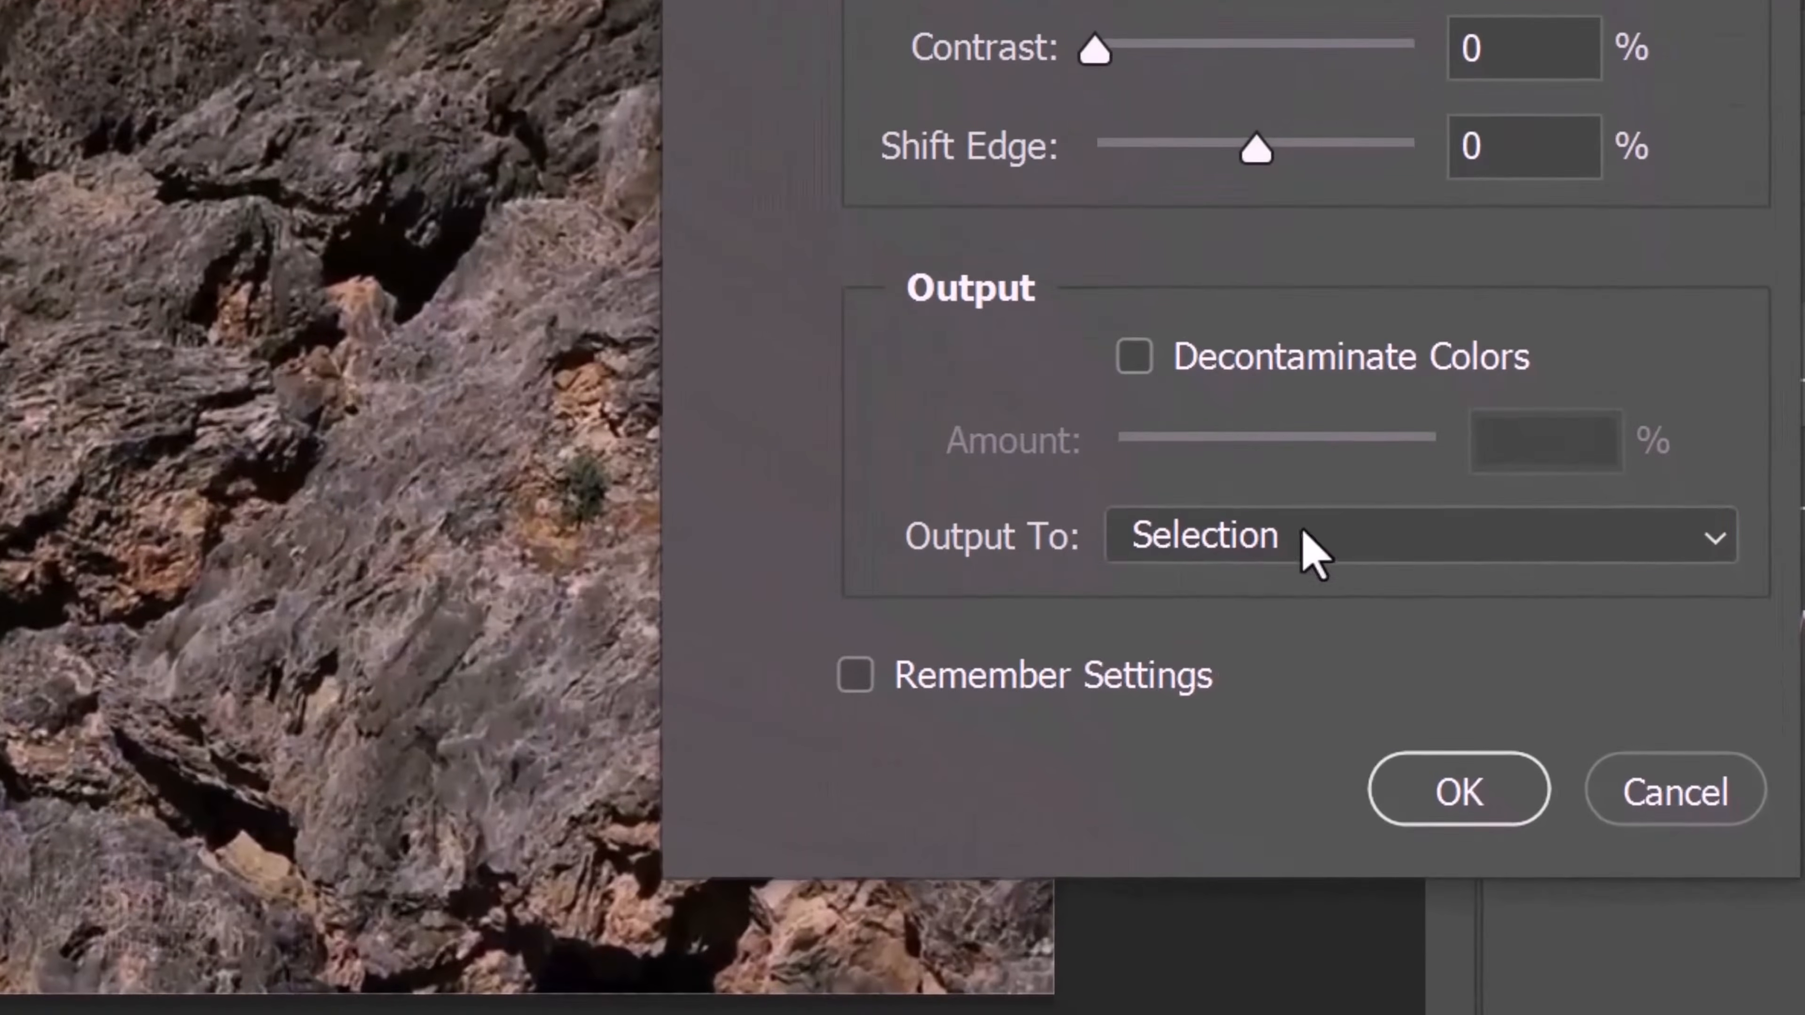
# Output the refined selection as a New Layer with Layer Mask and move that masked layer directly below Layer 1
pyautogui.click(1306, 539)
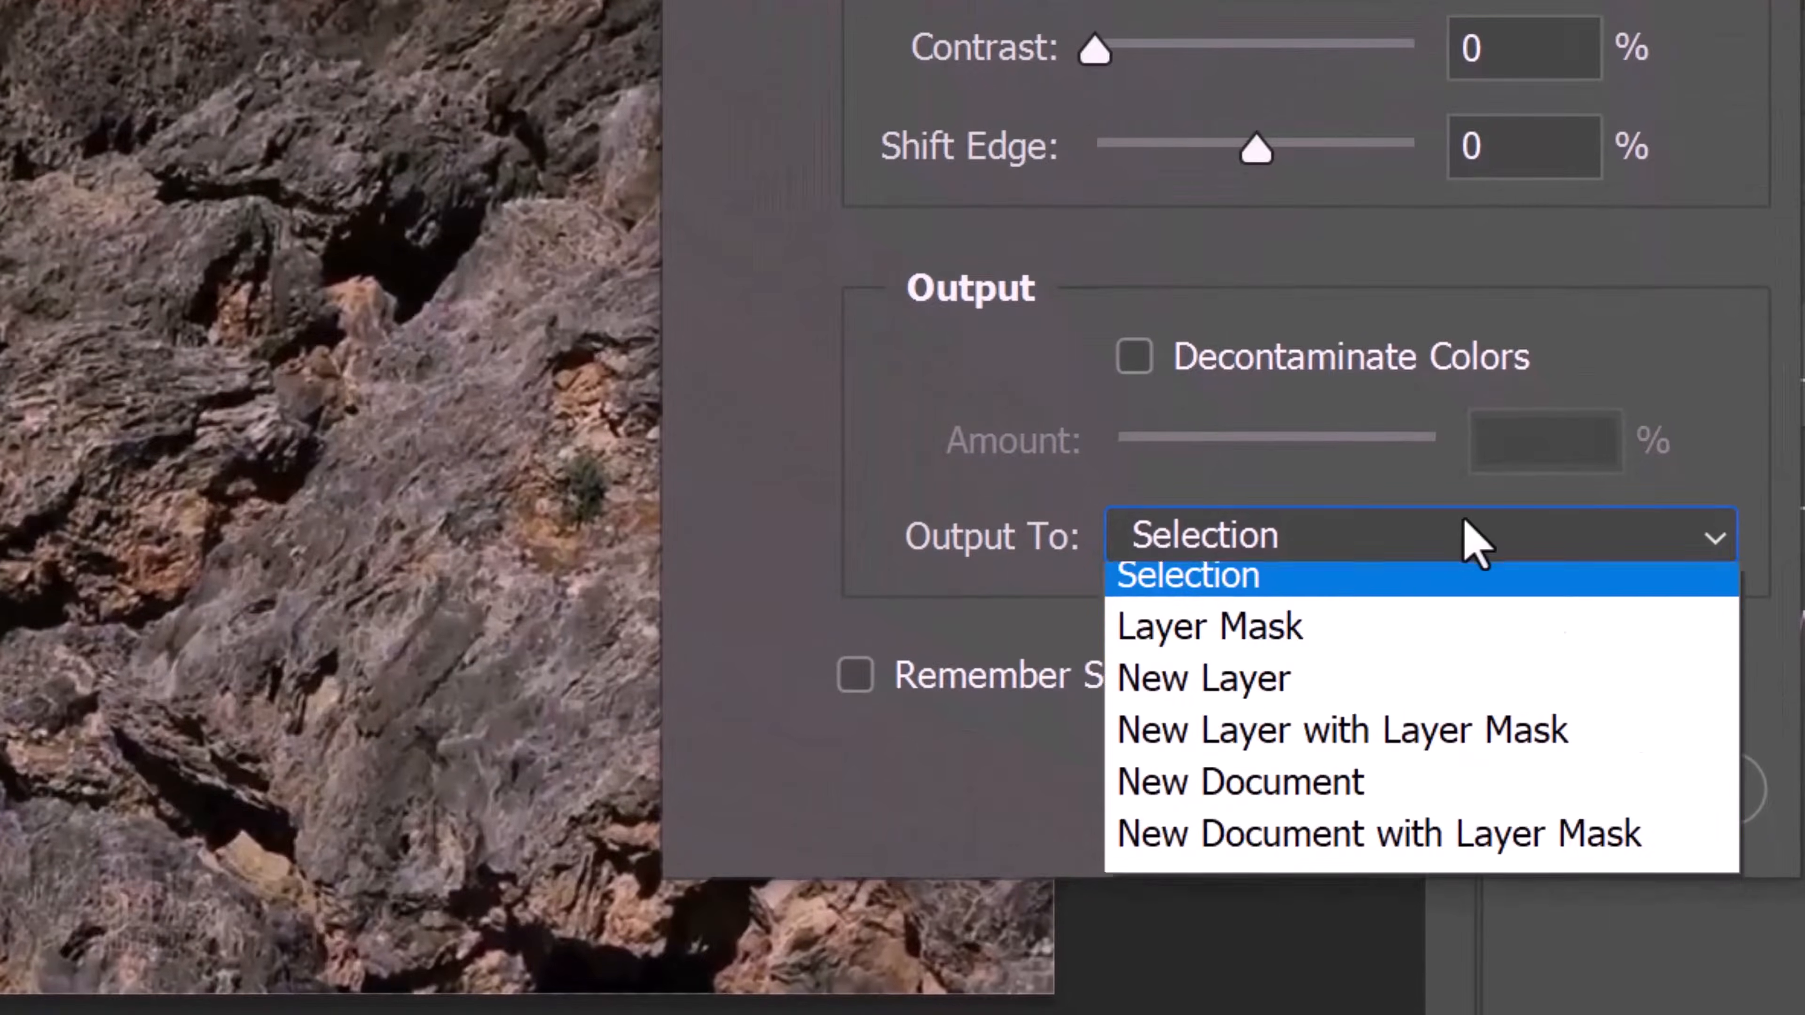
pyautogui.click(1279, 755)
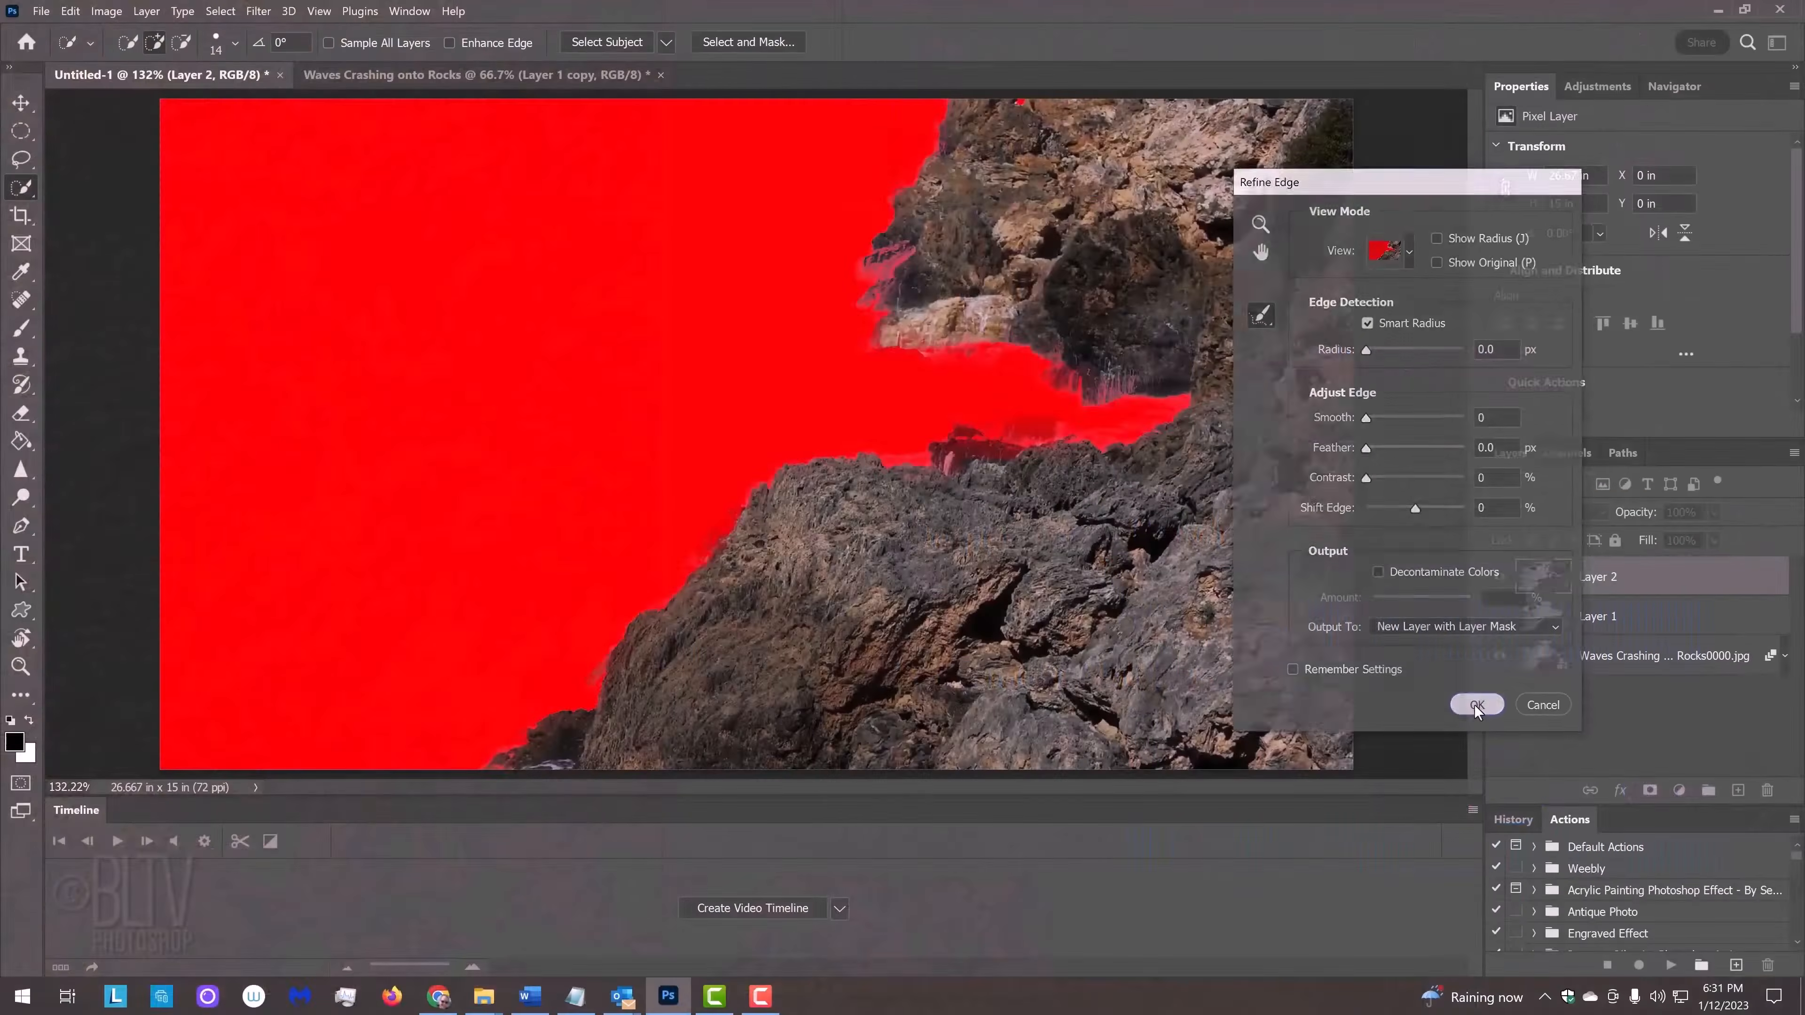
pyautogui.click(1453, 789)
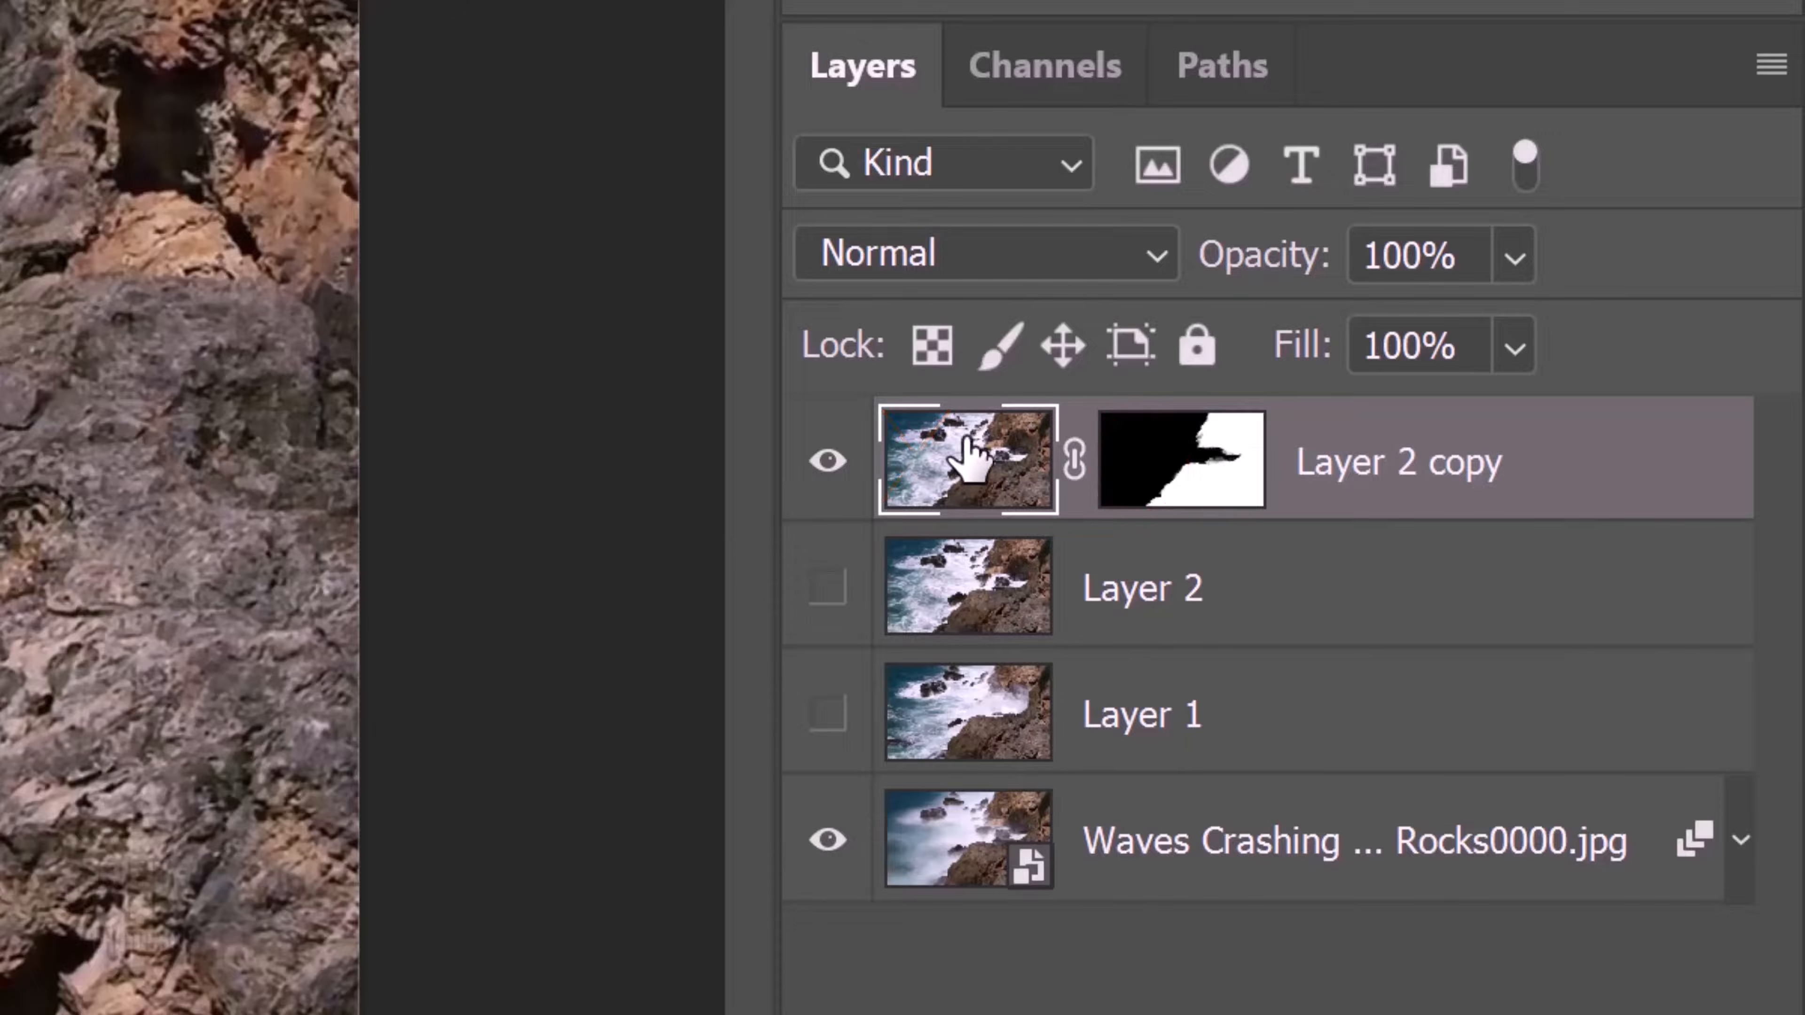
pyautogui.moveTo(975, 444); pyautogui.dragTo(984, 804)
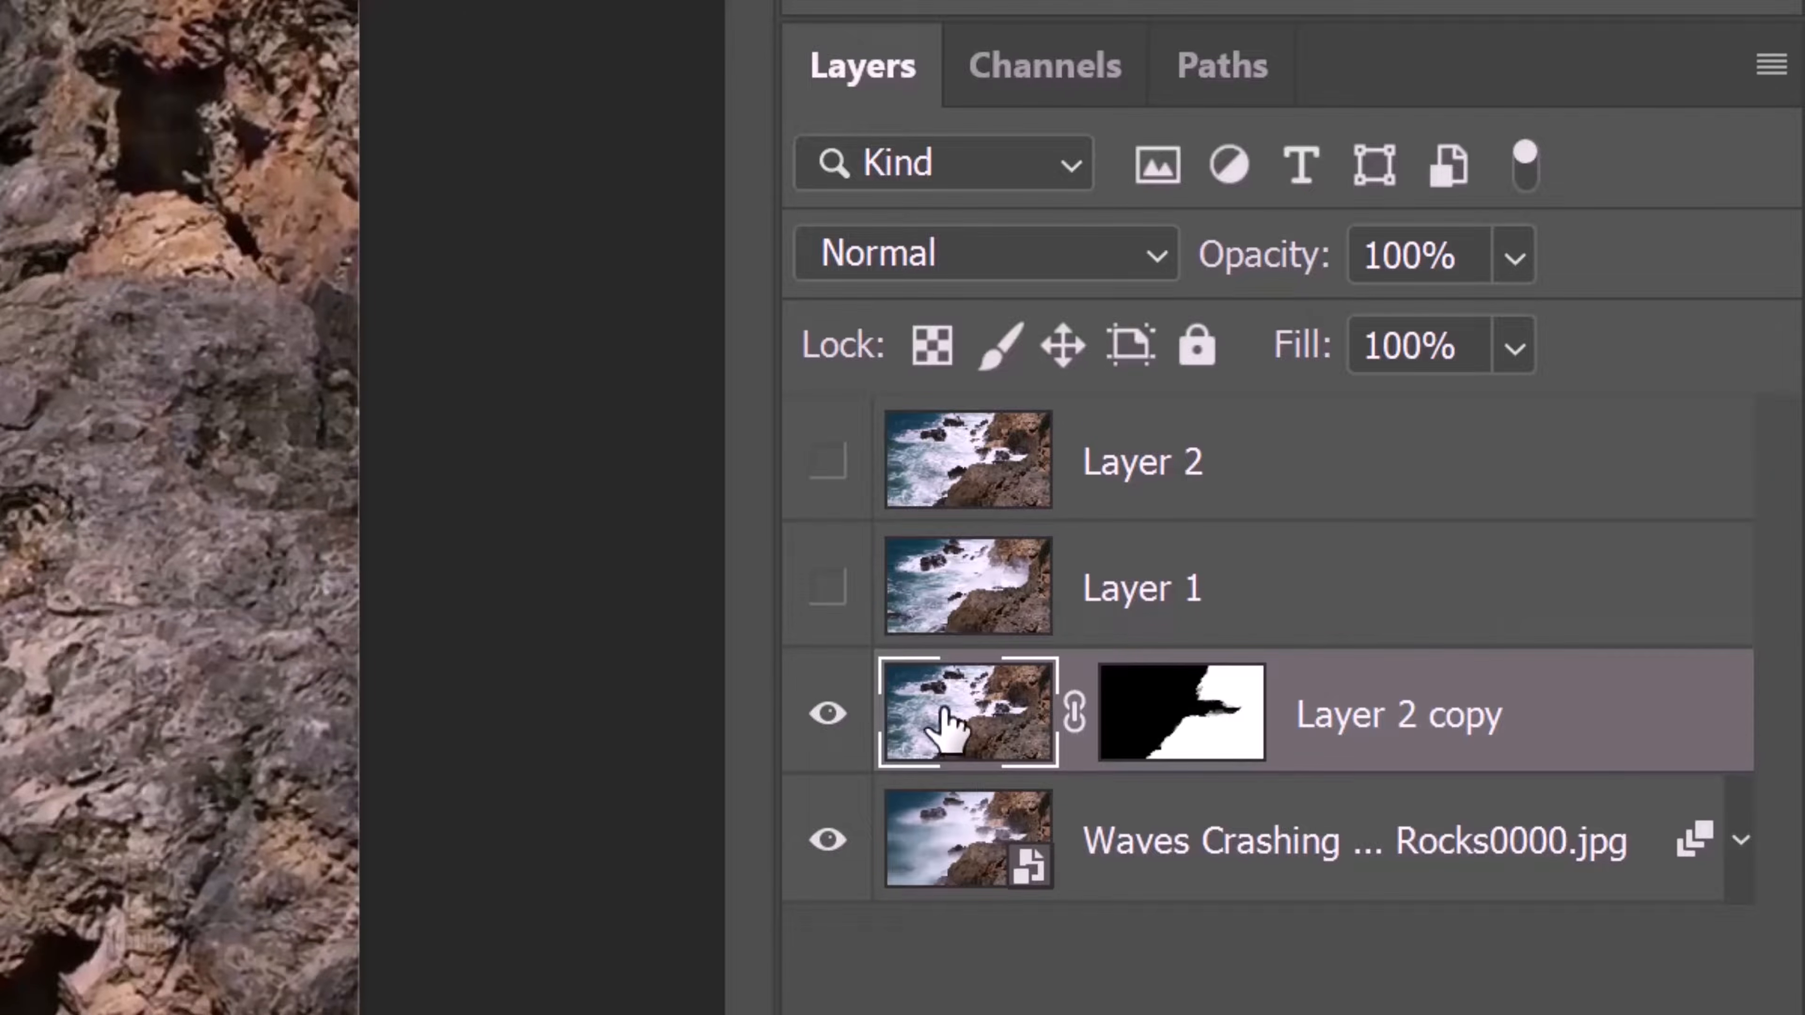
# Turn on Layer 1's visibility and add a black layer mask that hides the whole layer
pyautogui.click(827, 587)
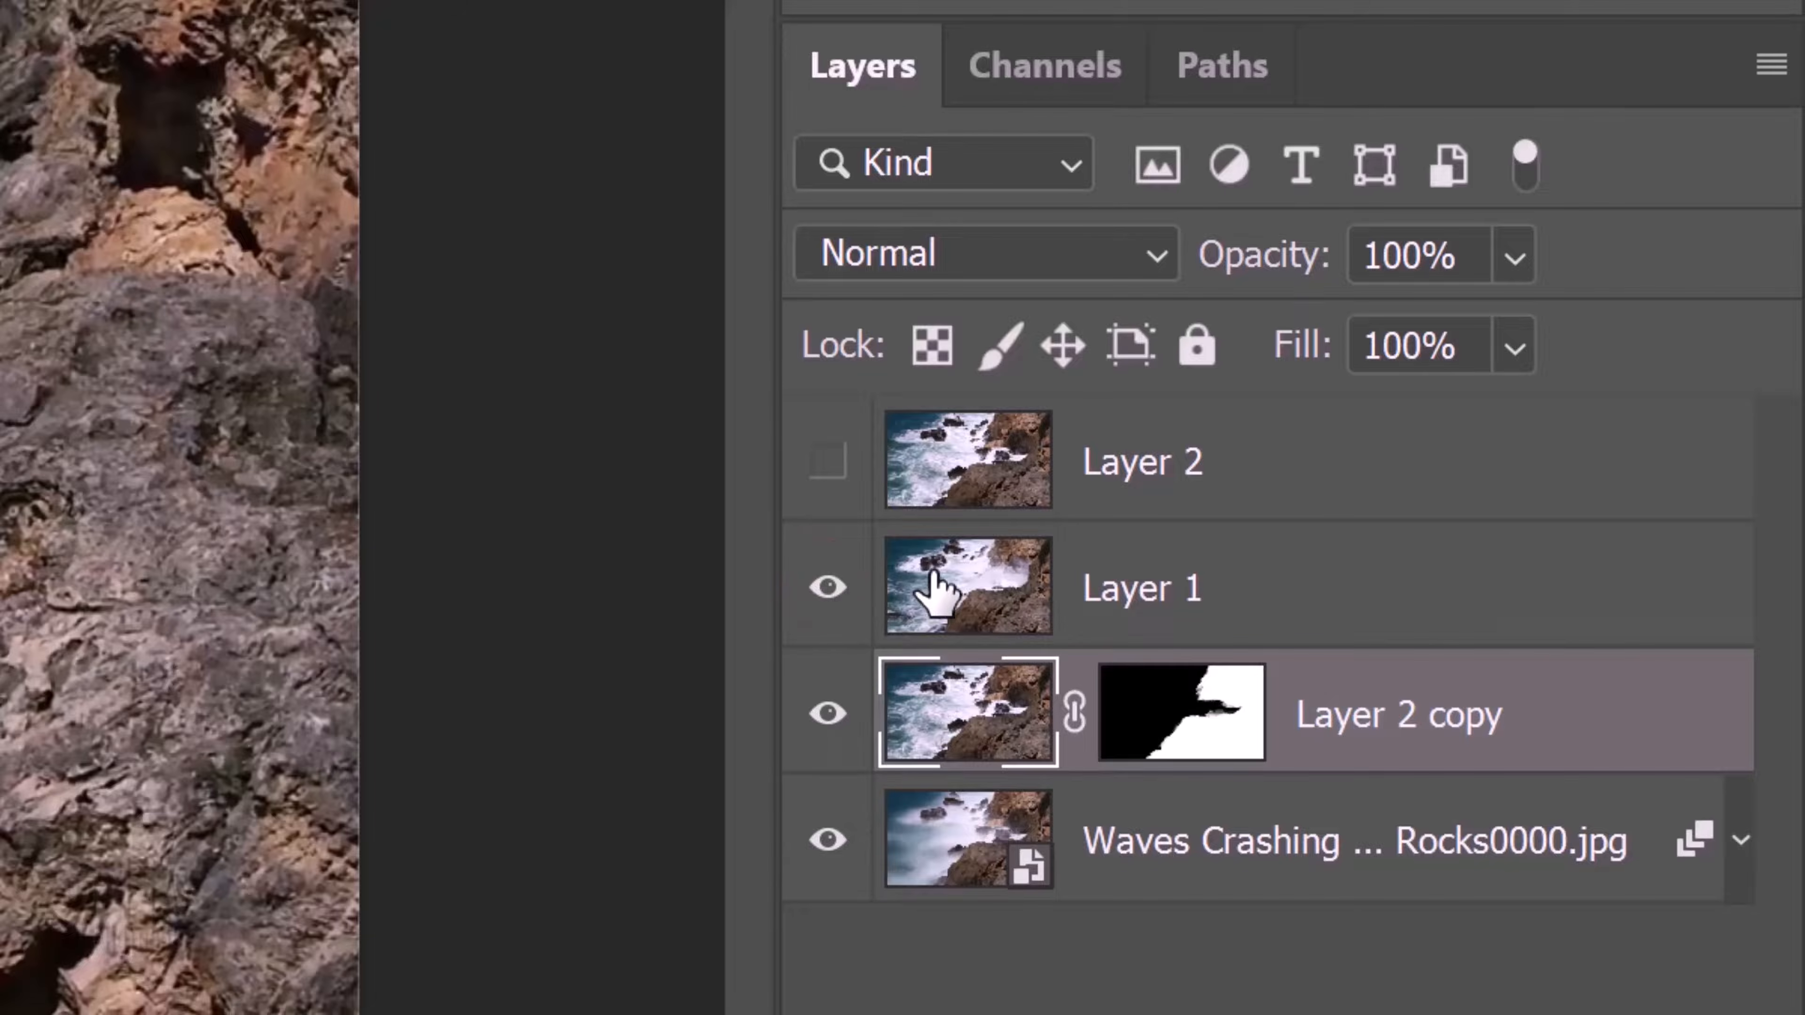
pyautogui.click(951, 573)
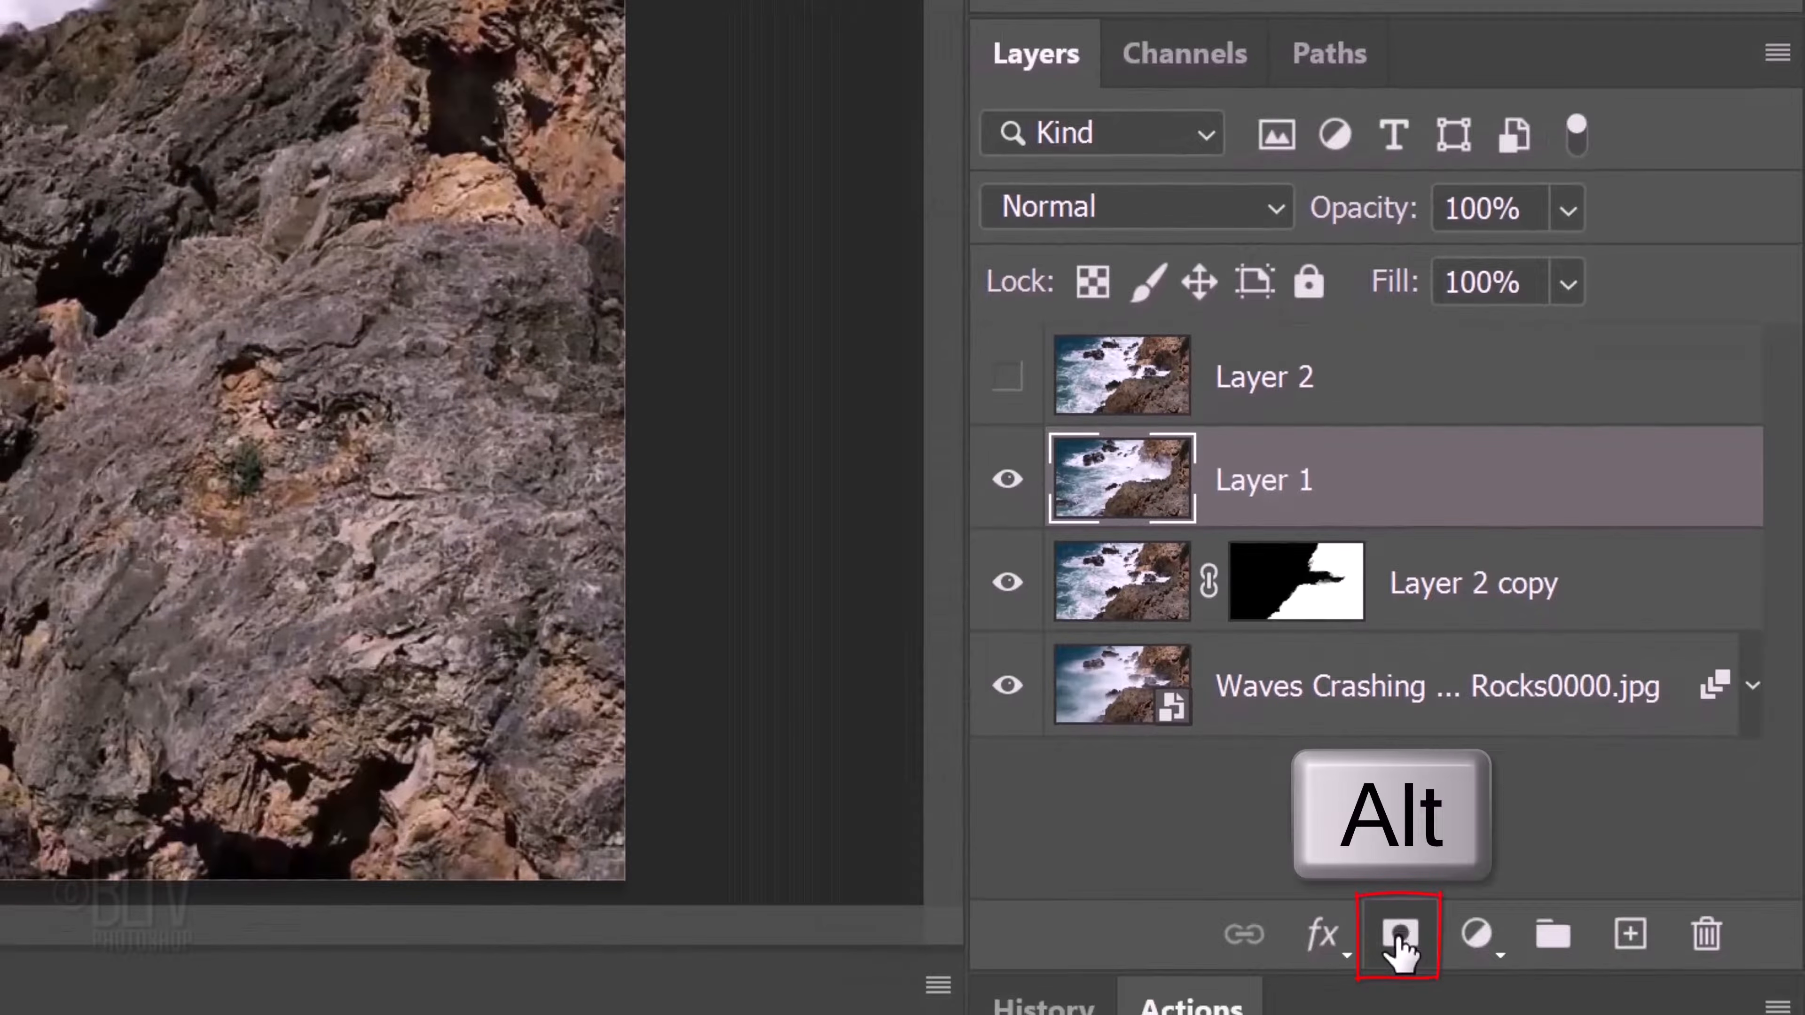
pyautogui.keyDown('alt'); pyautogui.click(1398, 949); pyautogui.keyUp('alt')
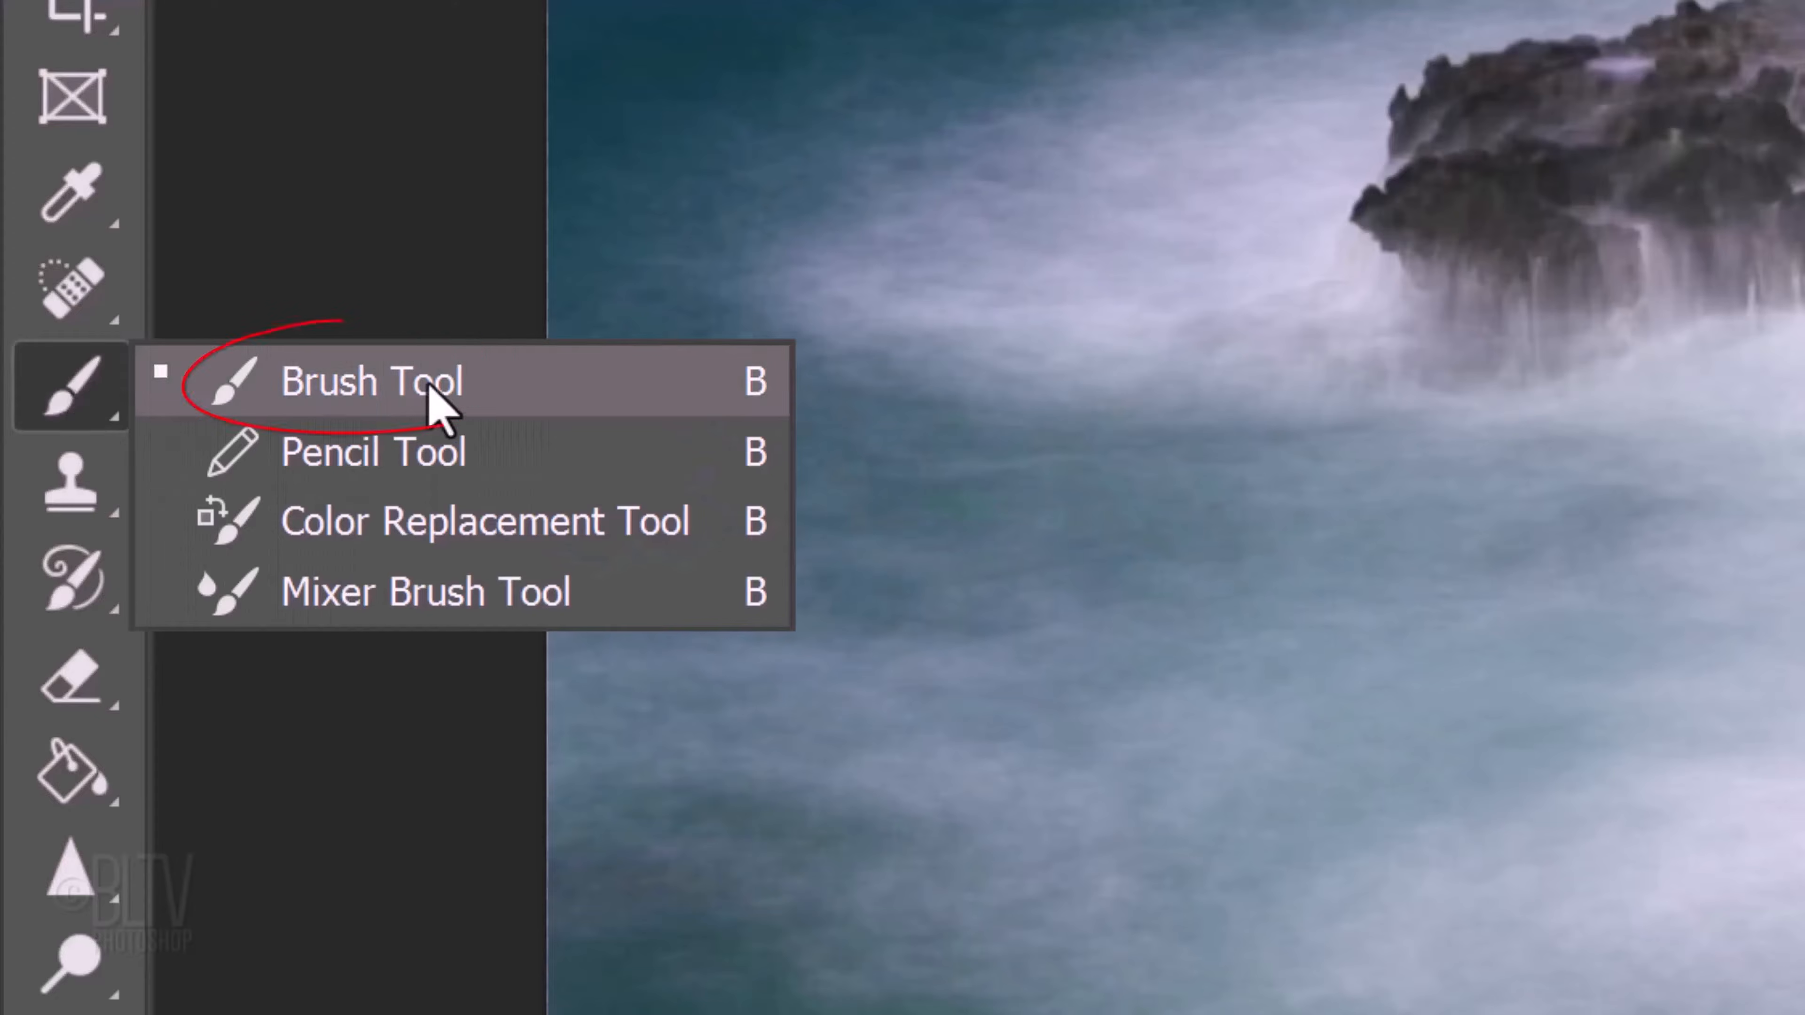
# Paint on Layer 1's mask with the Brush Tool to reveal the wave splash against the cliff, adjusting the brush size to fit
pyautogui.click(435, 398)
pyautogui.click(389, 113)
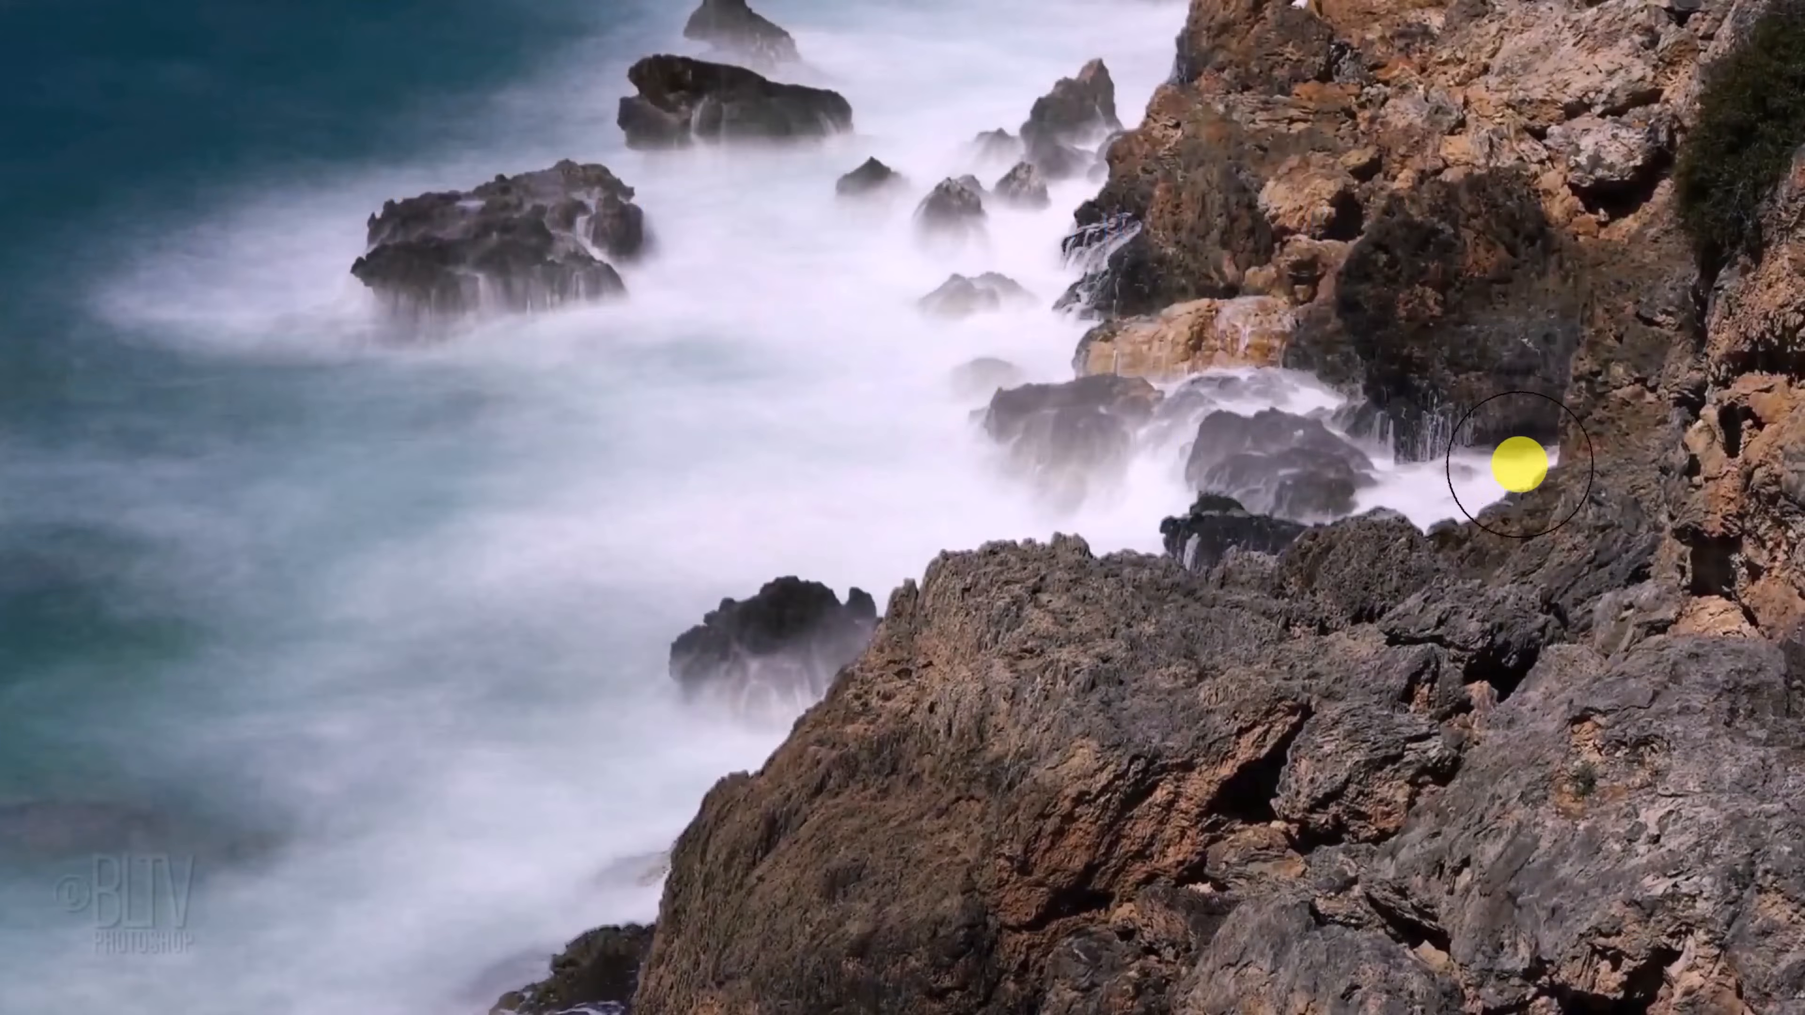
pyautogui.press('[')
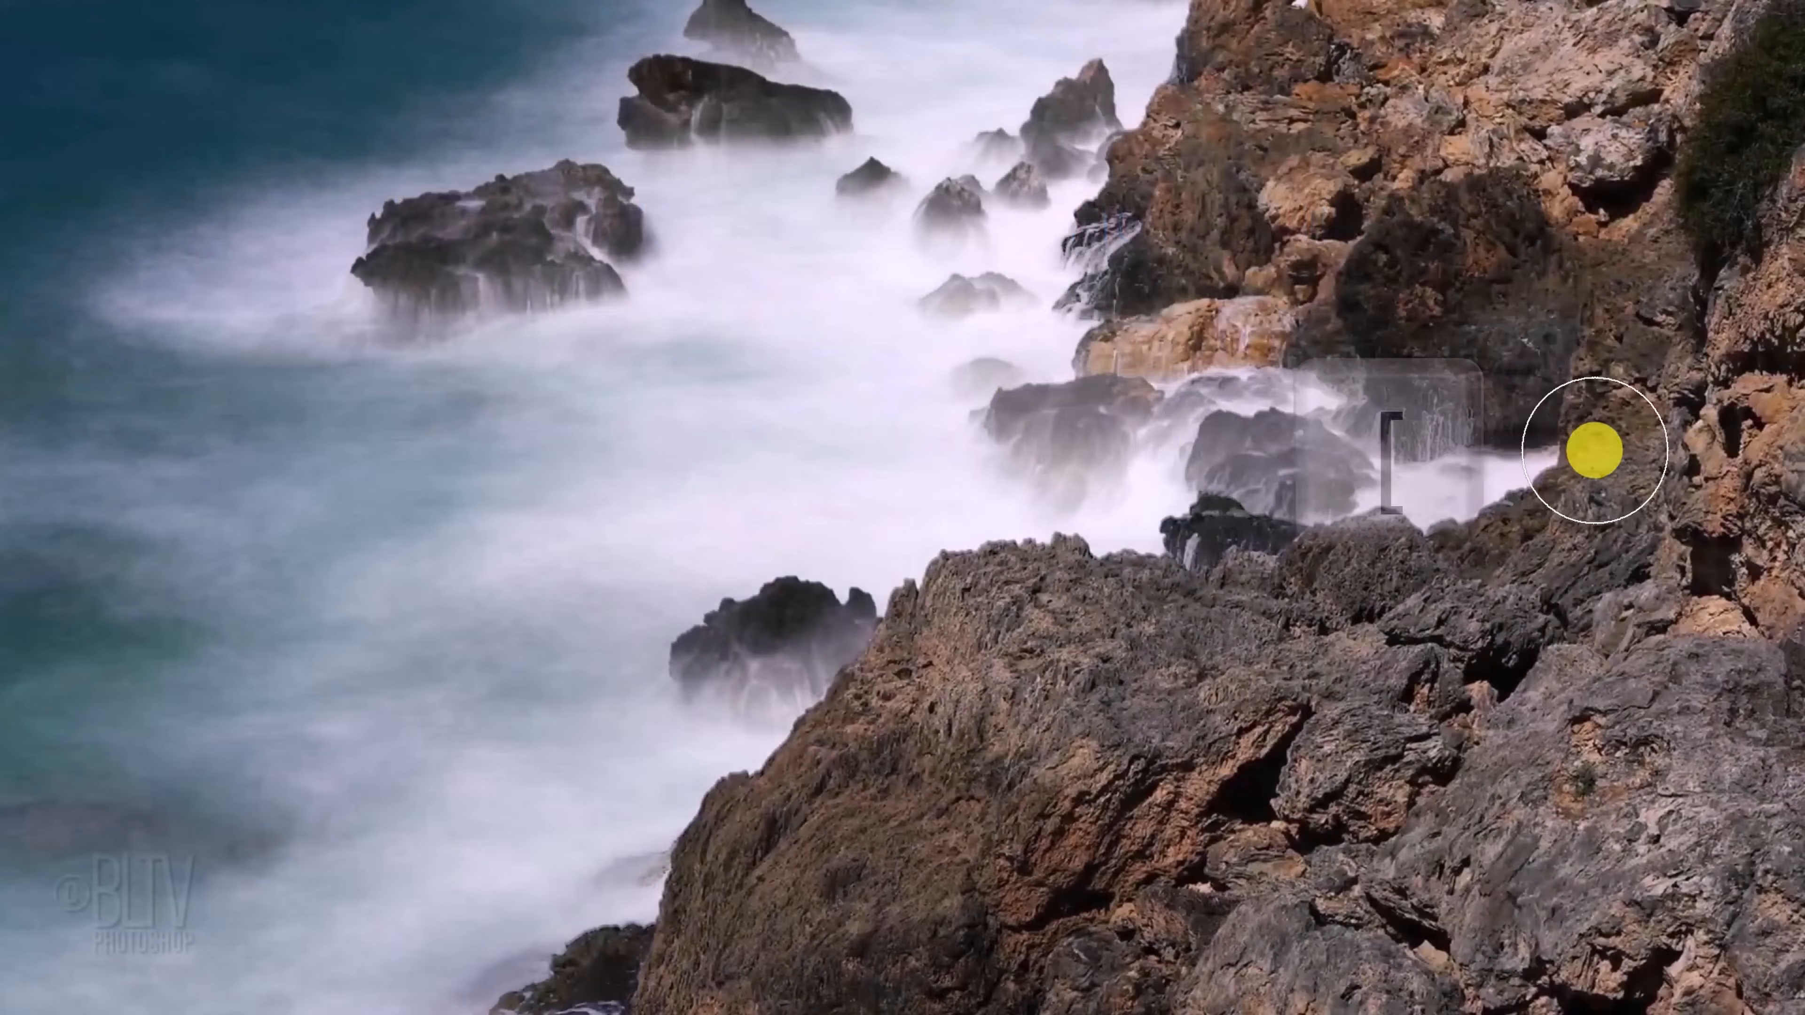
pyautogui.press(']')
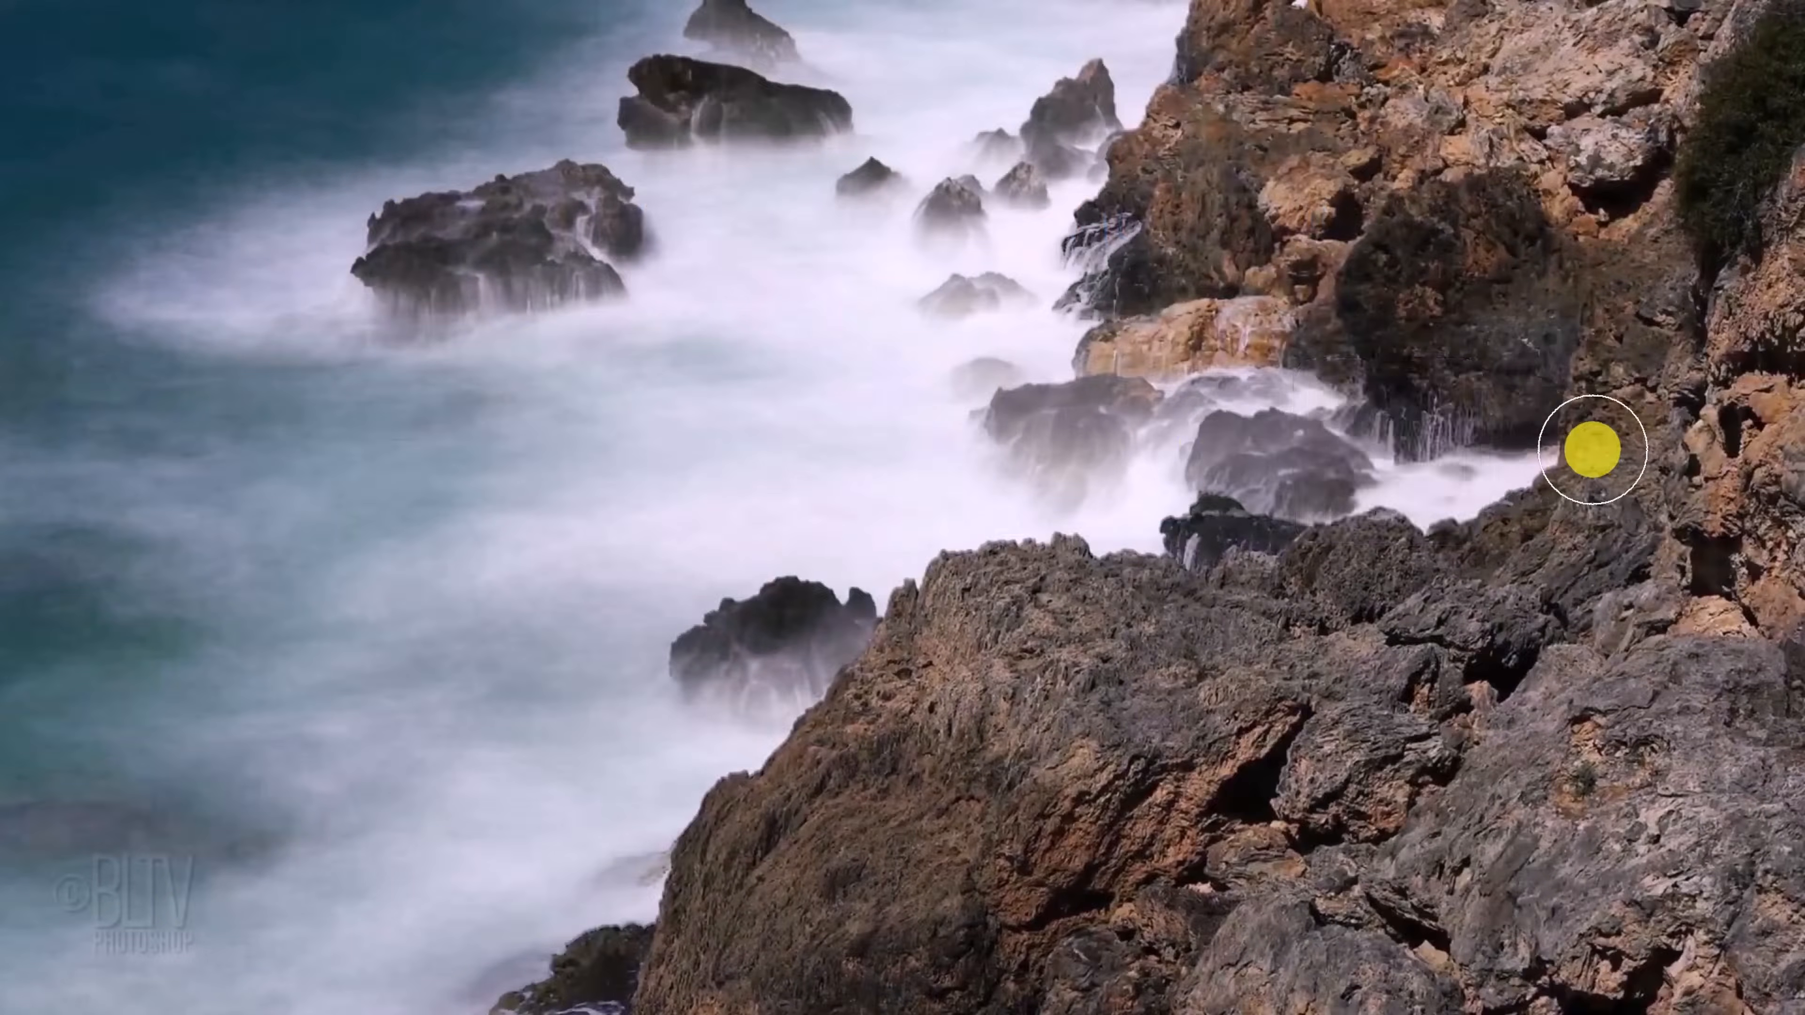
pyautogui.moveTo(1592, 445)
pyautogui.mouseDown()
pyautogui.moveTo(1460, 444)
pyautogui.moveTo(1481, 362)
pyautogui.moveTo(1443, 189)
pyautogui.moveTo(1613, 234)
pyautogui.moveTo(1599, 283)
pyautogui.moveTo(1570, 241)
pyautogui.moveTo(1521, 289)
pyautogui.moveTo(1465, 531)
pyautogui.moveTo(1367, 474)
pyautogui.moveTo(1399, 191)
pyautogui.moveTo(1288, 563)
pyautogui.moveTo(1238, 575)
pyautogui.moveTo(1313, 433)
pyautogui.moveTo(1258, 211)
pyautogui.moveTo(1370, 88)
pyautogui.mouseUp()
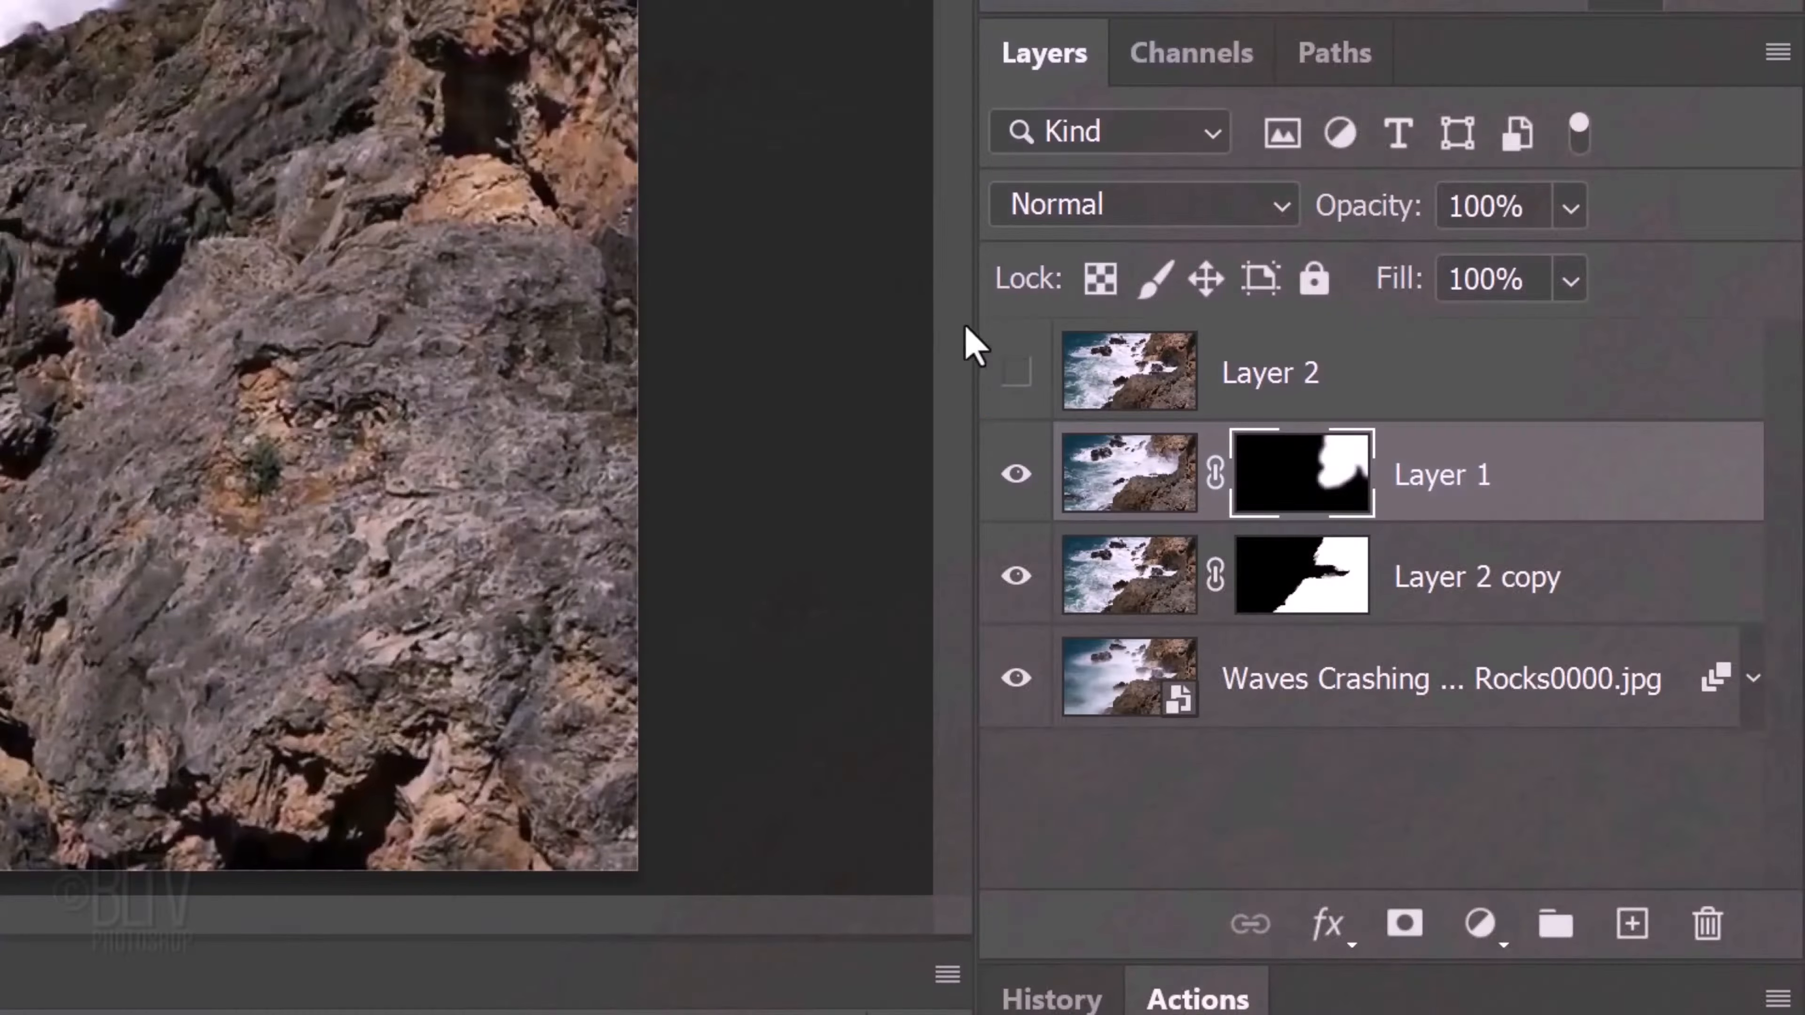
# Turn on Layer 2's visibility and add a black layer mask that hides the whole layer
pyautogui.click(1018, 377)
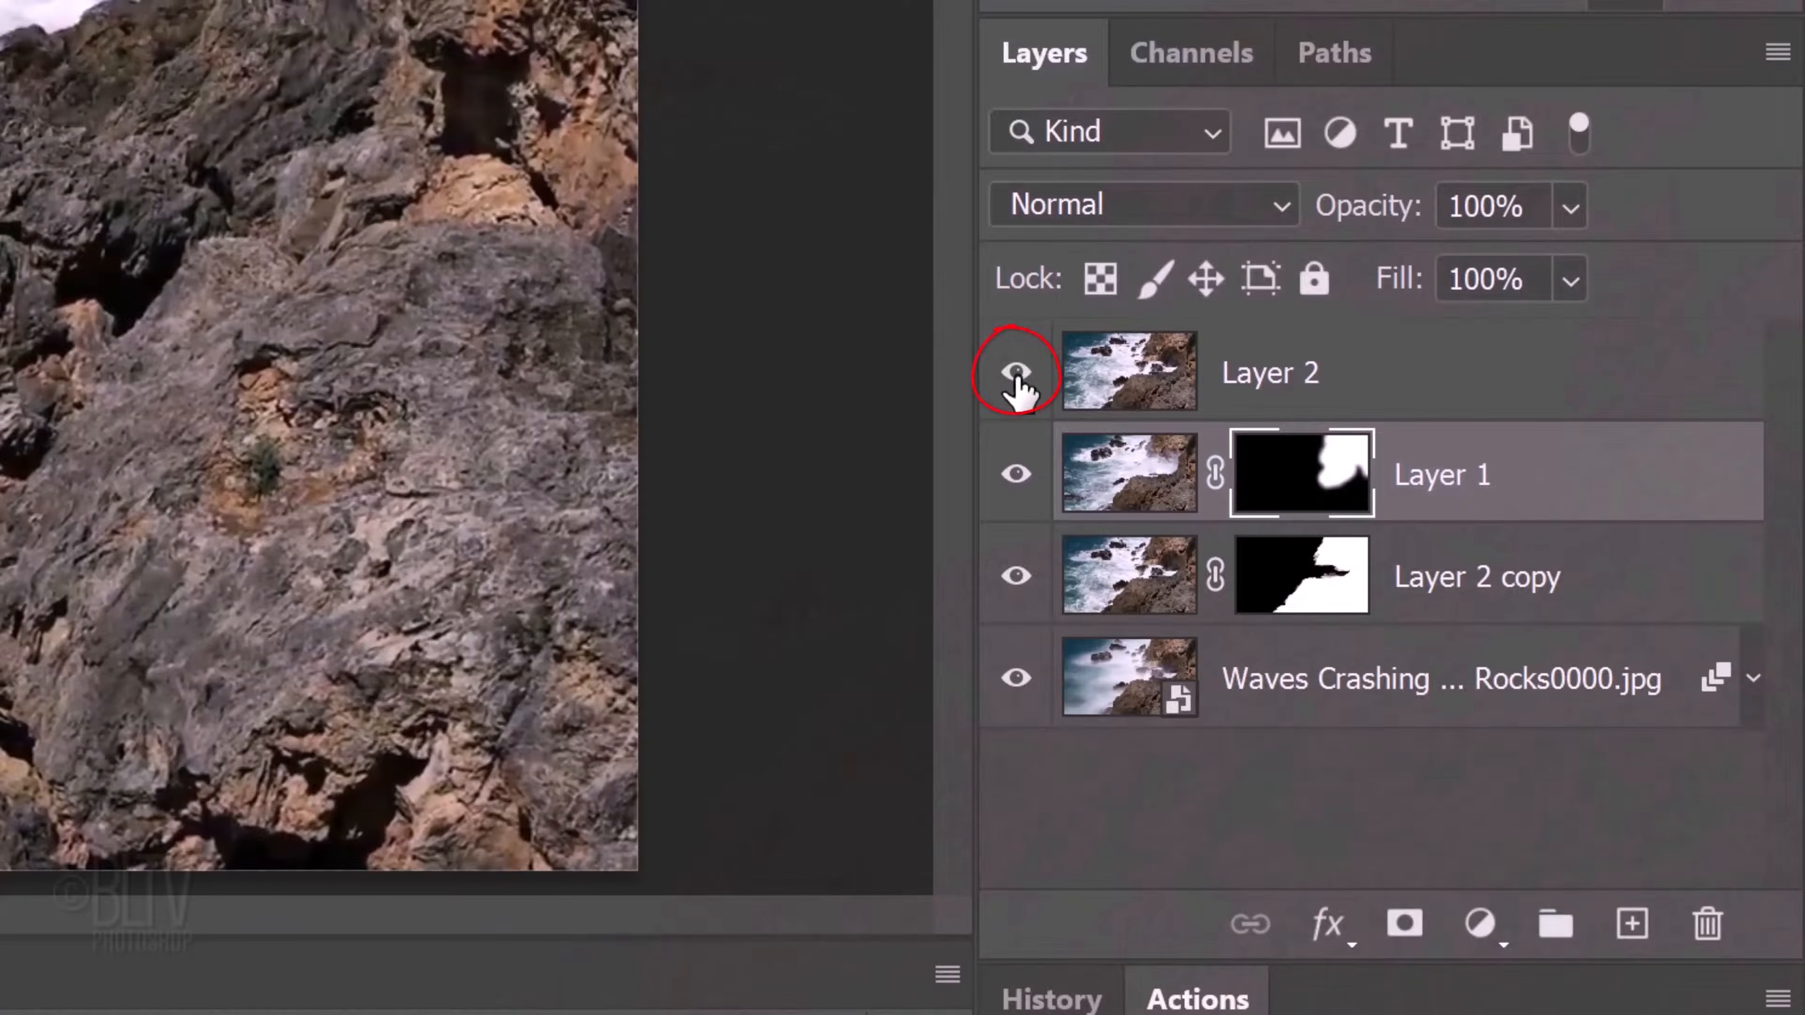
pyautogui.click(1098, 384)
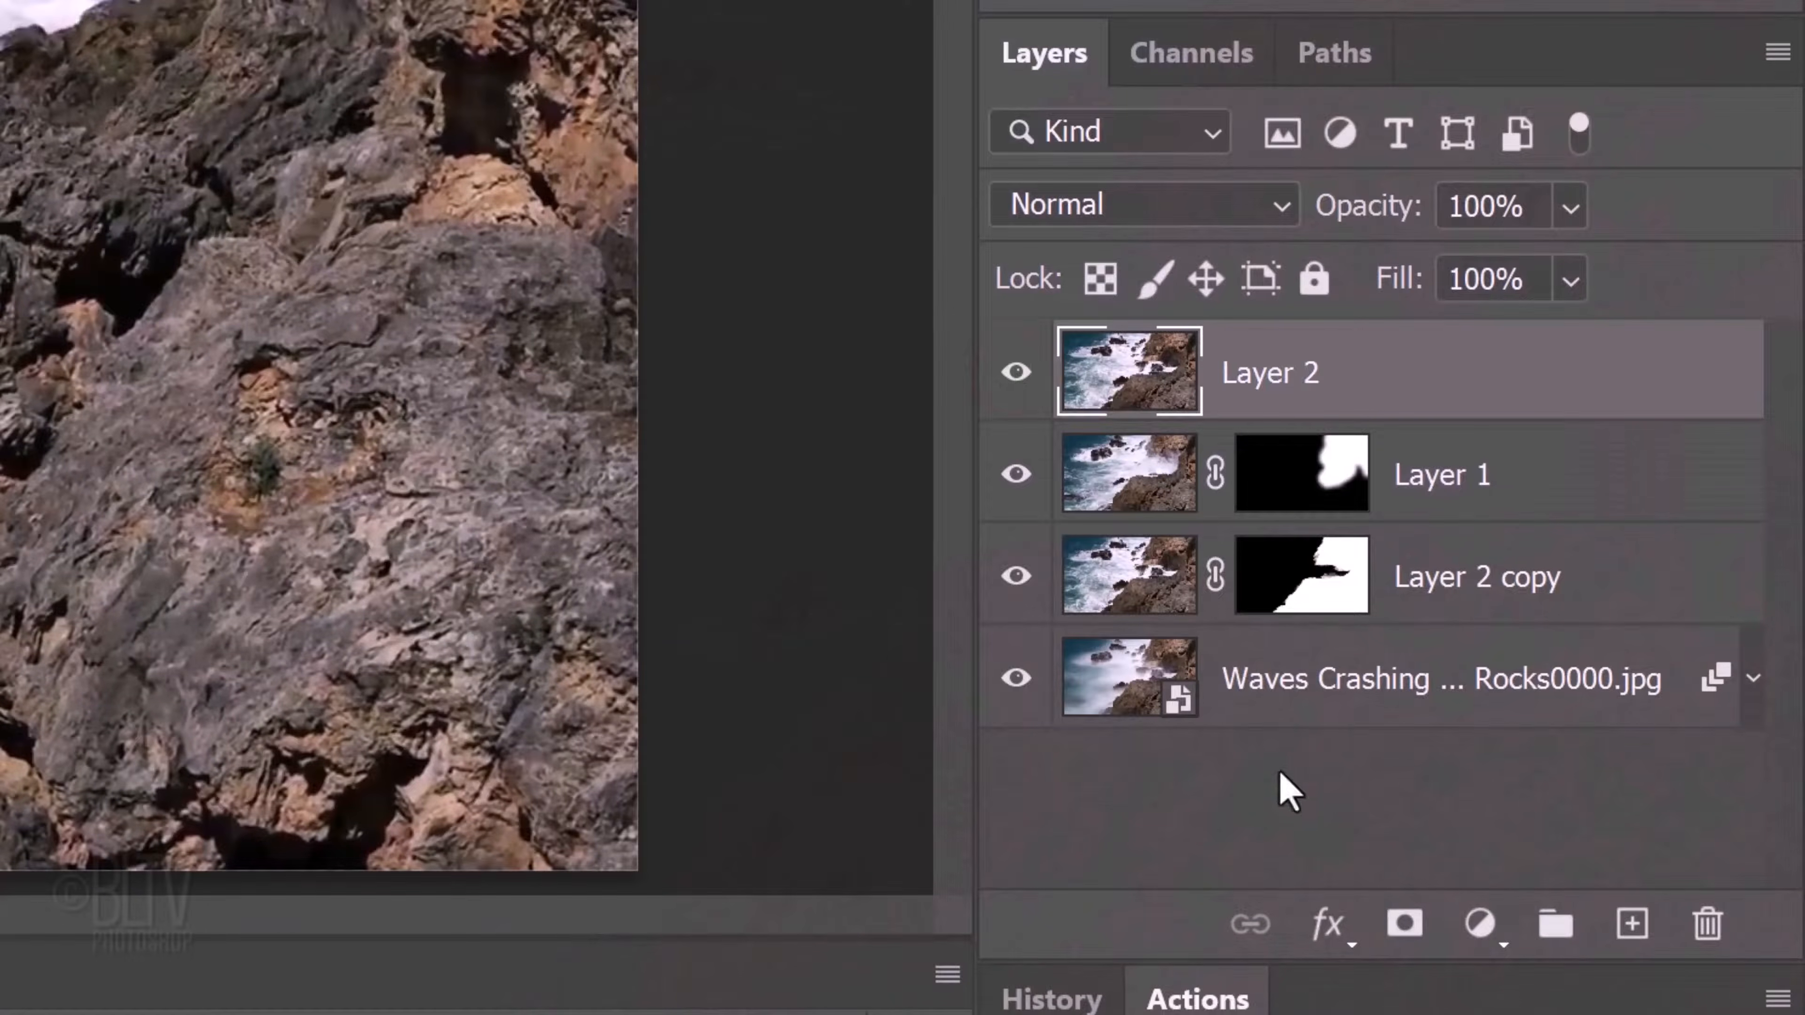
pyautogui.keyDown('alt'); pyautogui.click(1404, 930); pyautogui.keyUp('alt')
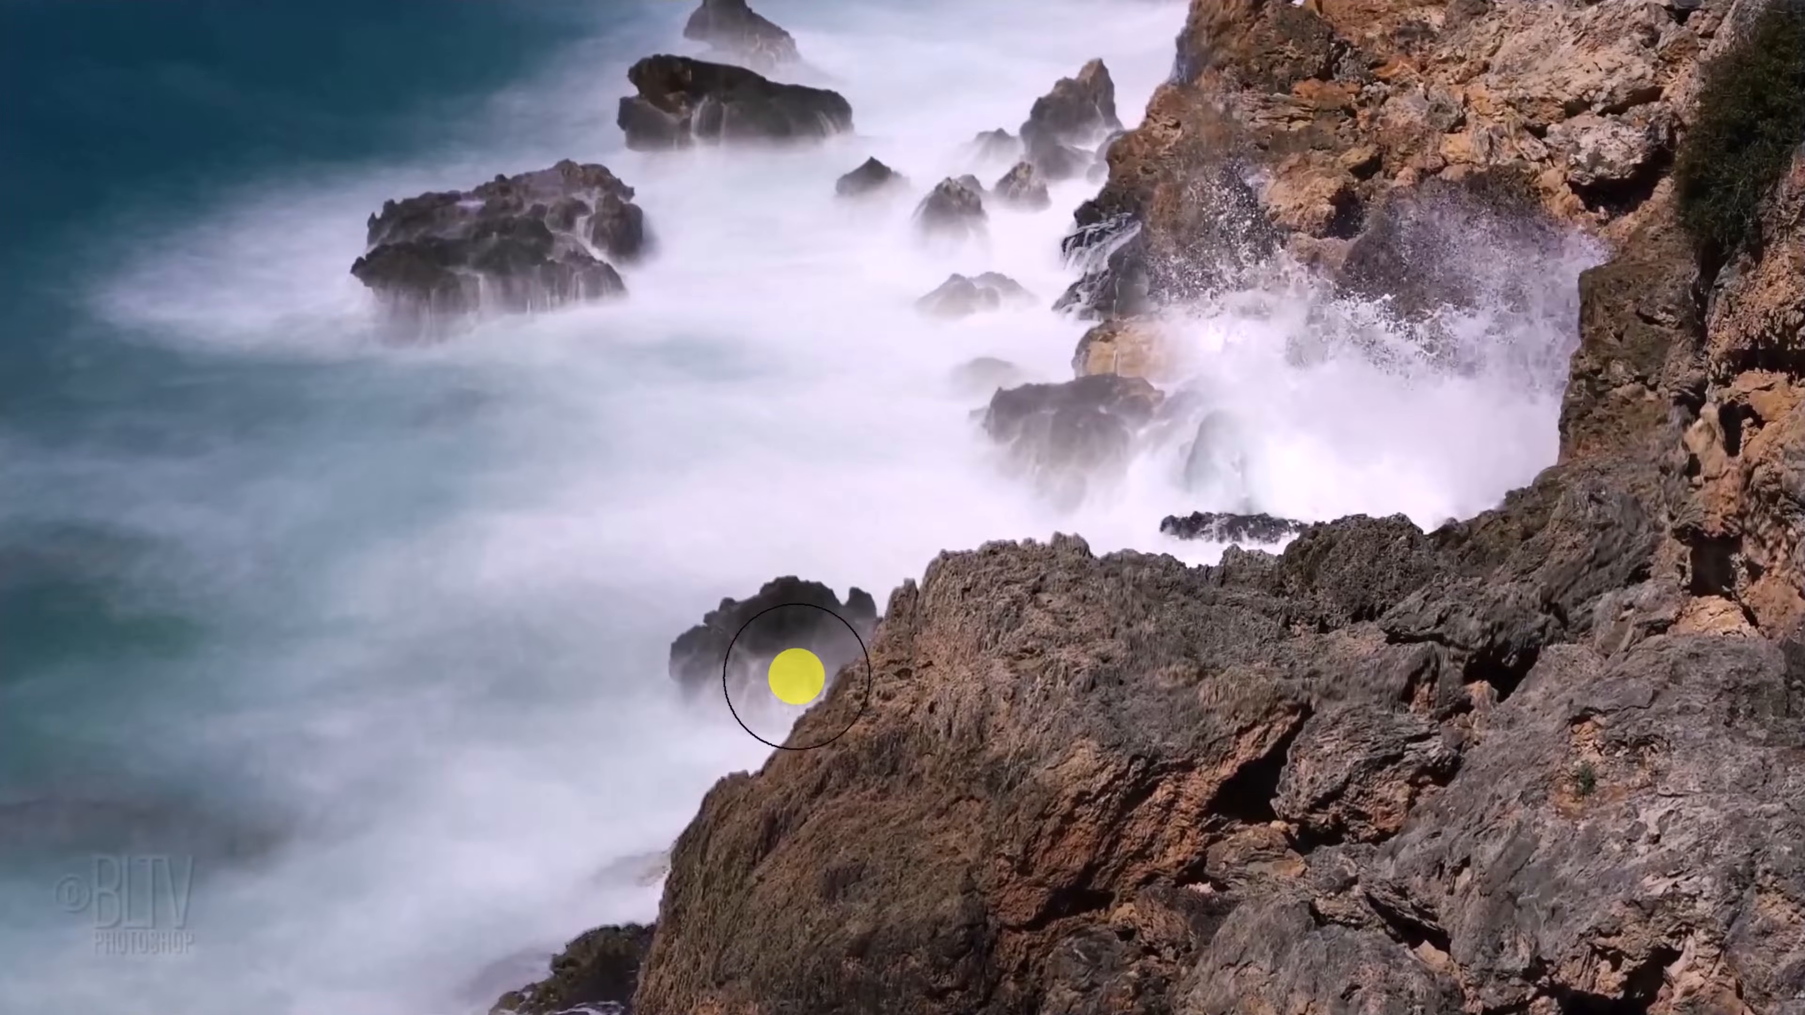
# Shrink the brush and paint on Layer 2's mask to reveal the sharp small rock beside the foreground cliff
pyautogui.press('[')
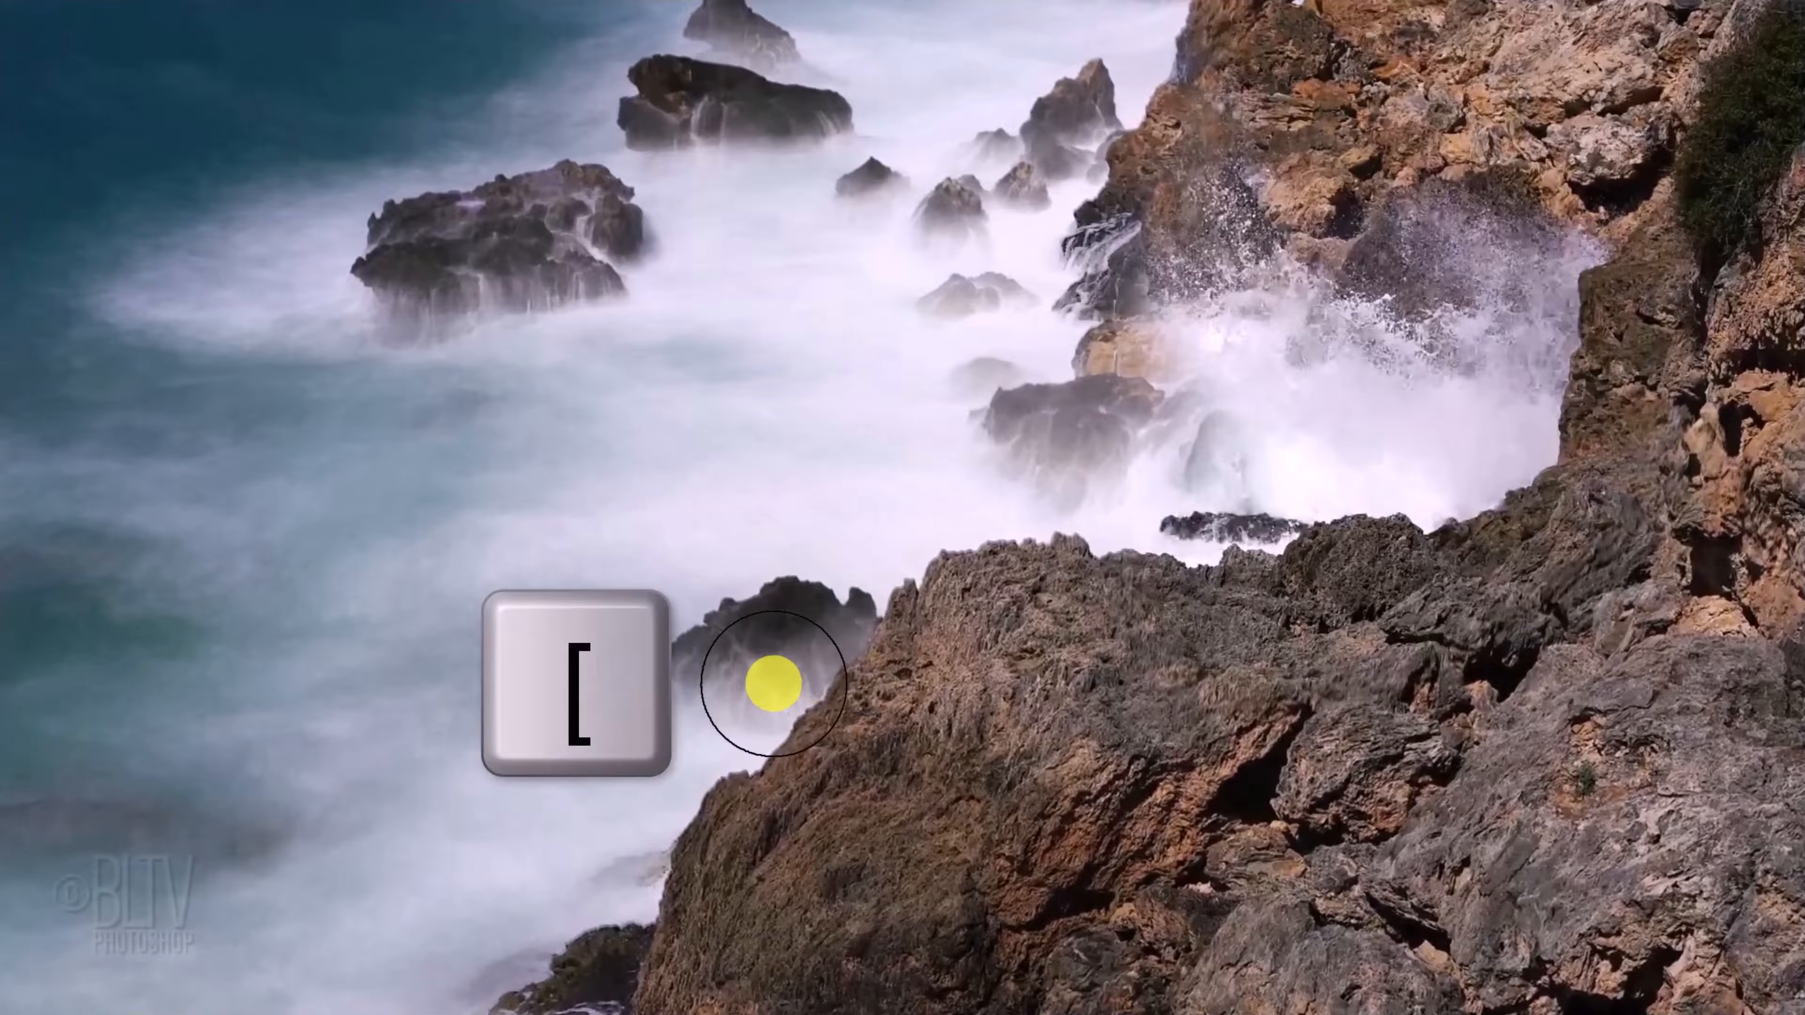
pyautogui.press('[')
pyautogui.press('[')
pyautogui.press('[')
pyautogui.press('[')
pyautogui.press('[')
pyautogui.press('[')
pyautogui.press('[')
pyautogui.press('[')
pyautogui.press('[')
pyautogui.press('[')
pyautogui.press('[')
pyautogui.press('[')
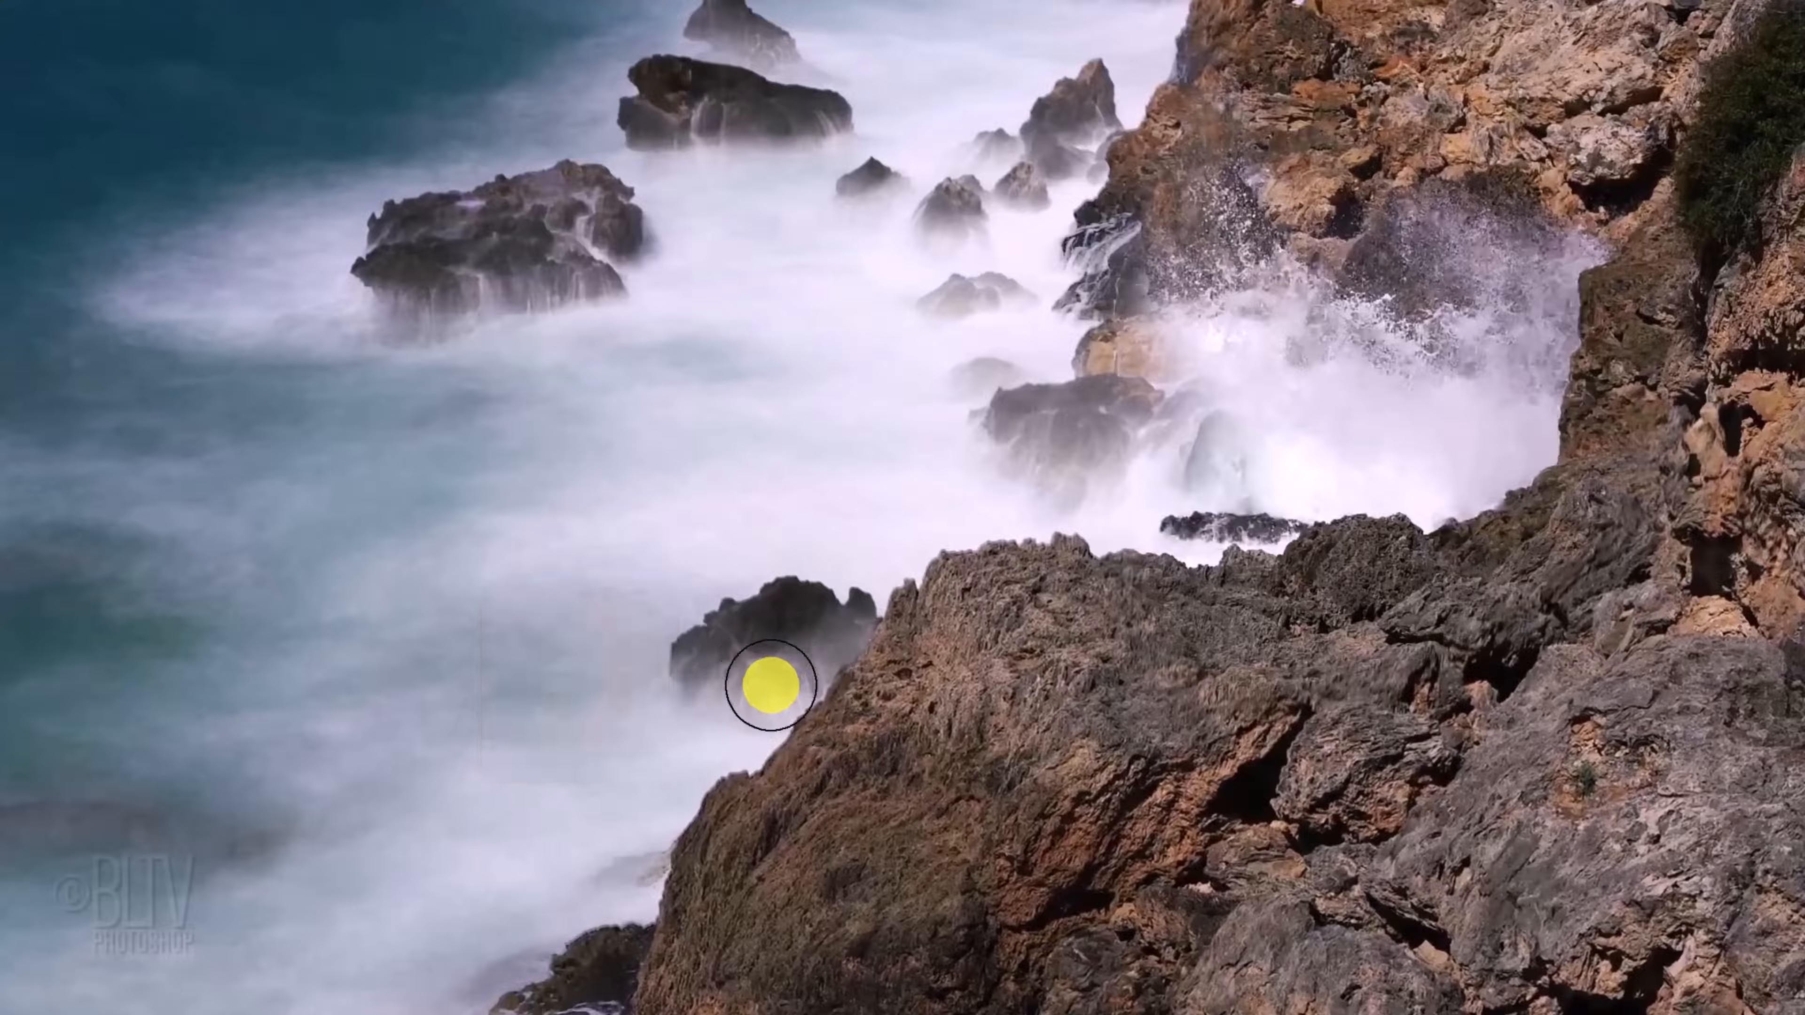
pyautogui.moveTo(750, 653)
pyautogui.mouseDown()
pyautogui.moveTo(809, 641)
pyautogui.moveTo(736, 655)
pyautogui.moveTo(793, 619)
pyautogui.moveTo(788, 602)
pyautogui.moveTo(738, 643)
pyautogui.moveTo(832, 706)
pyautogui.mouseUp()
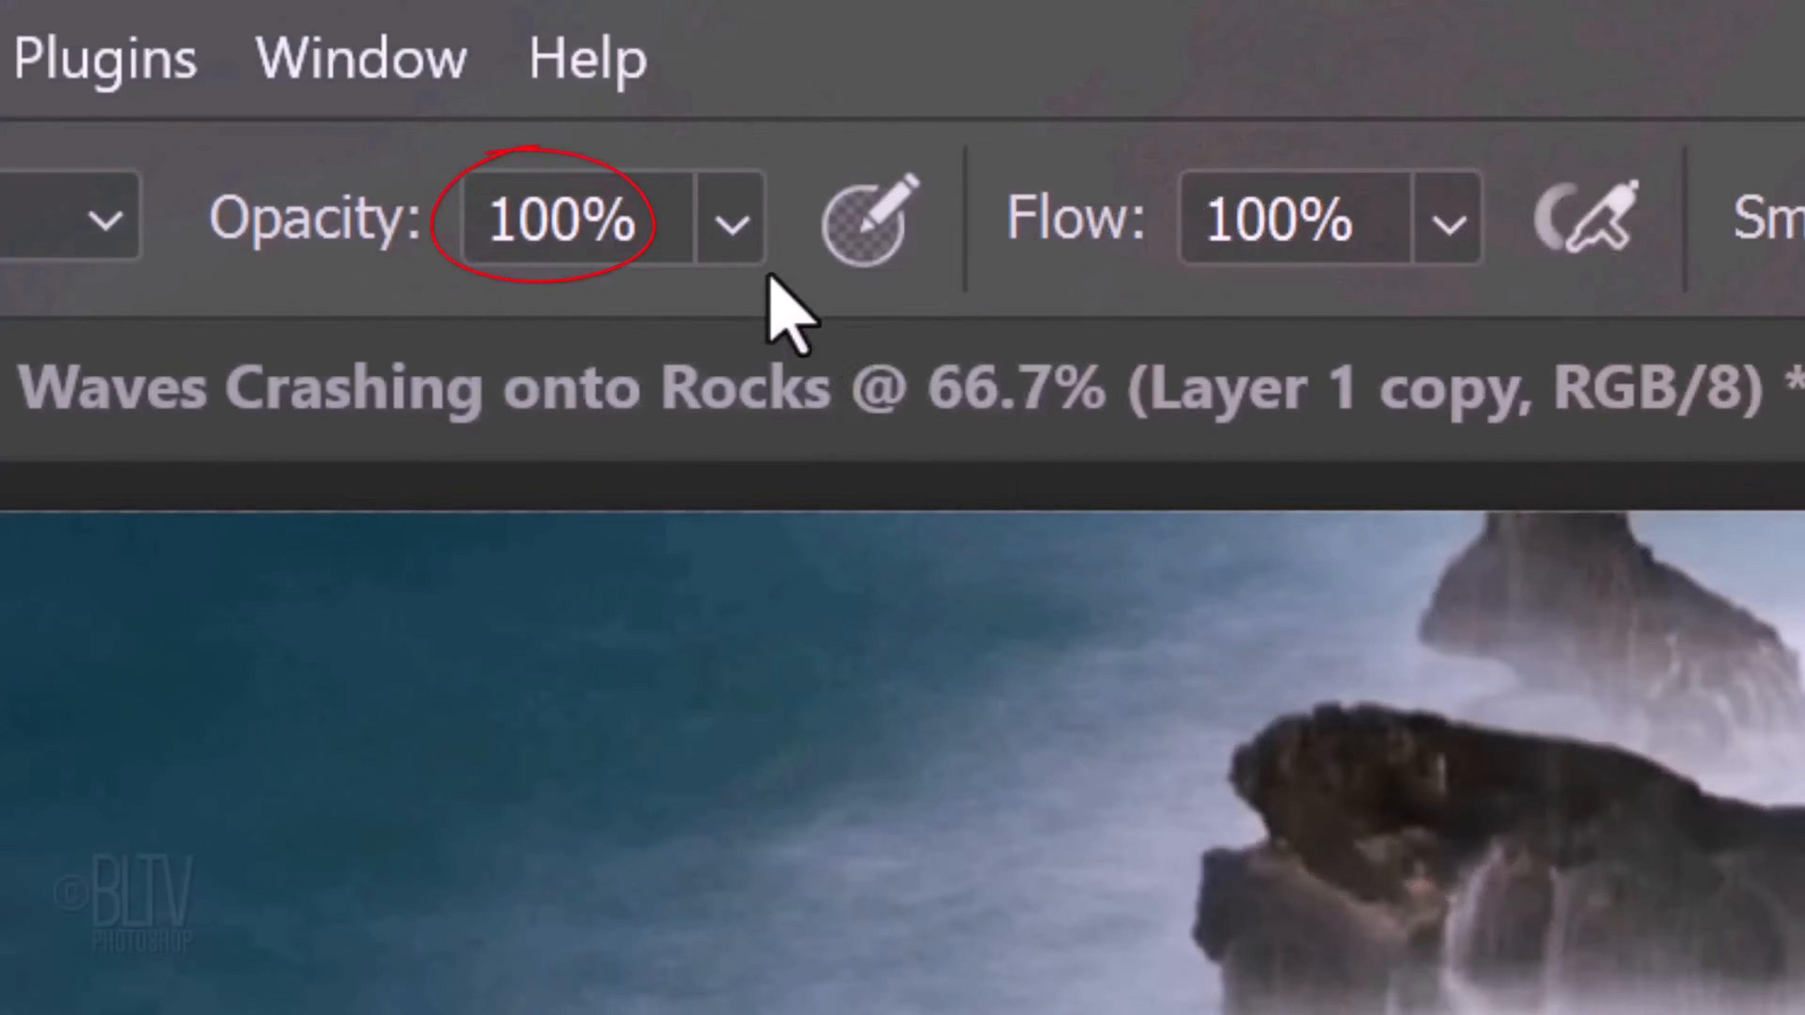
# Lower the brush opacity and paint on Layer 2's mask to partially reveal the sharp water and rocks offshore and along the foreground cliff
pyautogui.click(742, 248)
pyautogui.moveTo(966, 354); pyautogui.dragTo(753, 368)
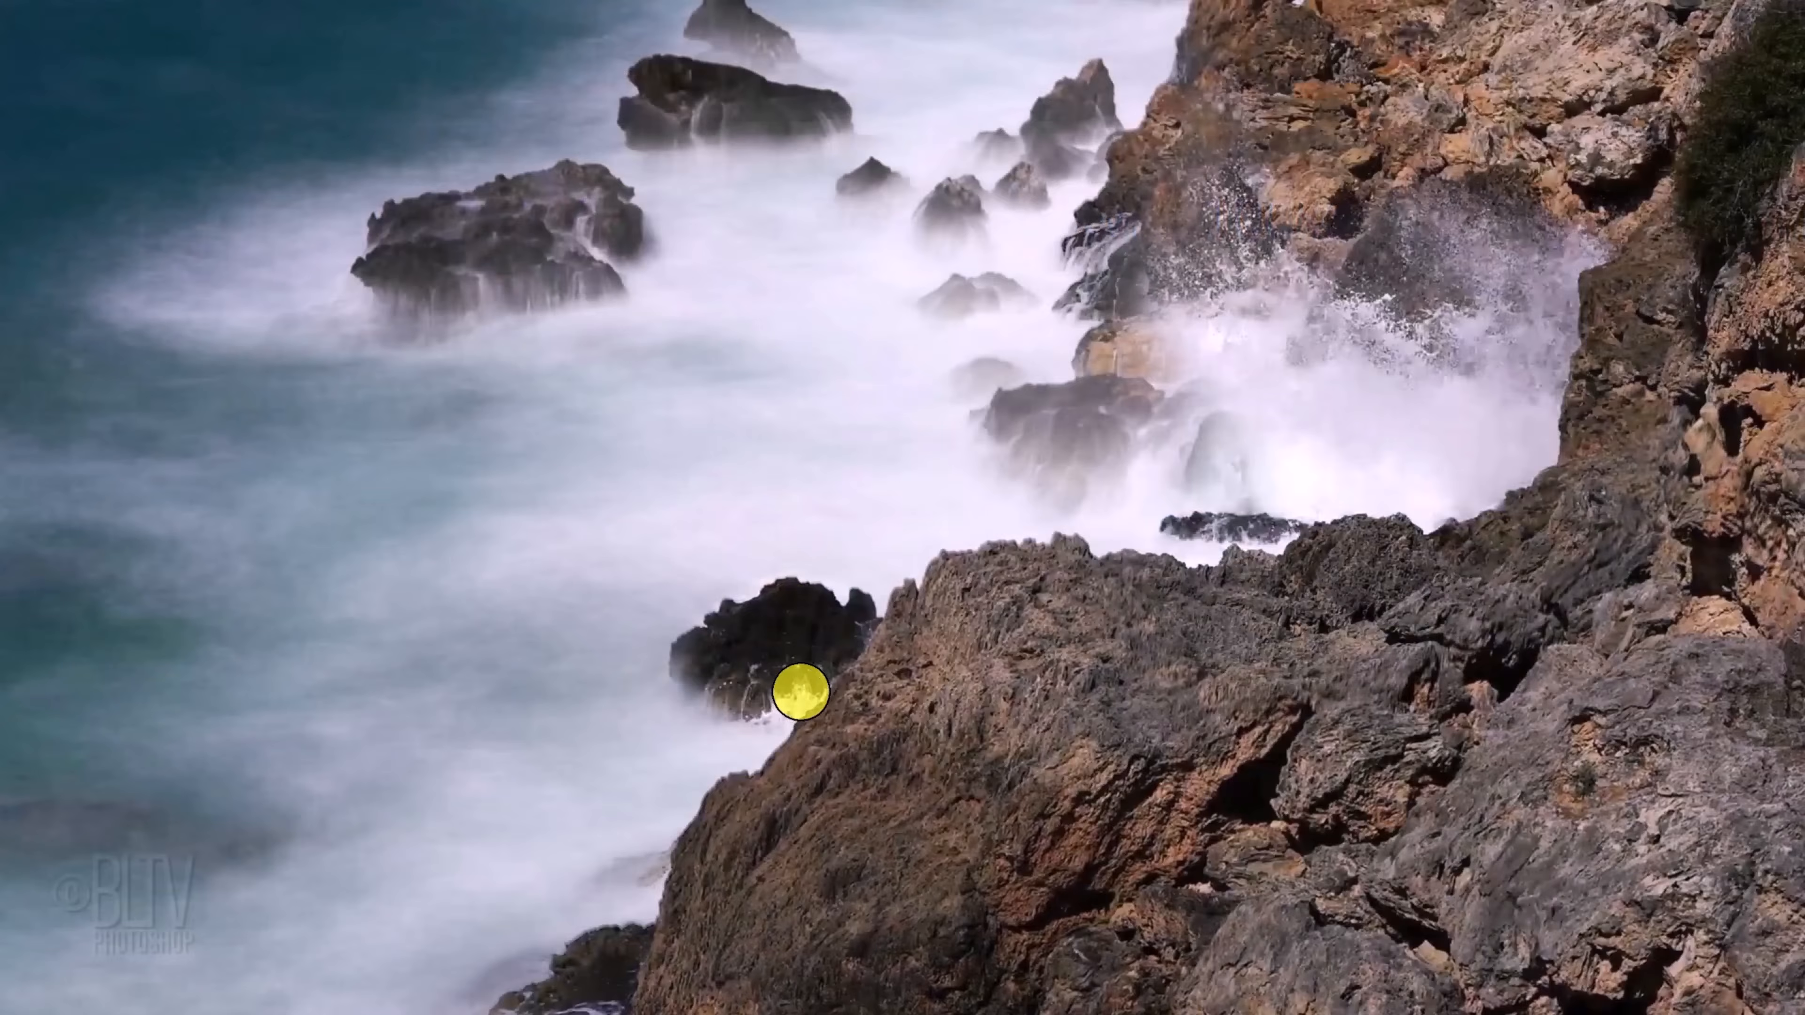
pyautogui.moveTo(801, 692); pyautogui.dragTo(725, 706)
pyautogui.moveTo(434, 275)
pyautogui.mouseDown()
pyautogui.moveTo(430, 314)
pyautogui.moveTo(532, 270)
pyautogui.moveTo(483, 262)
pyautogui.moveTo(725, 137)
pyautogui.moveTo(676, 140)
pyautogui.mouseUp()
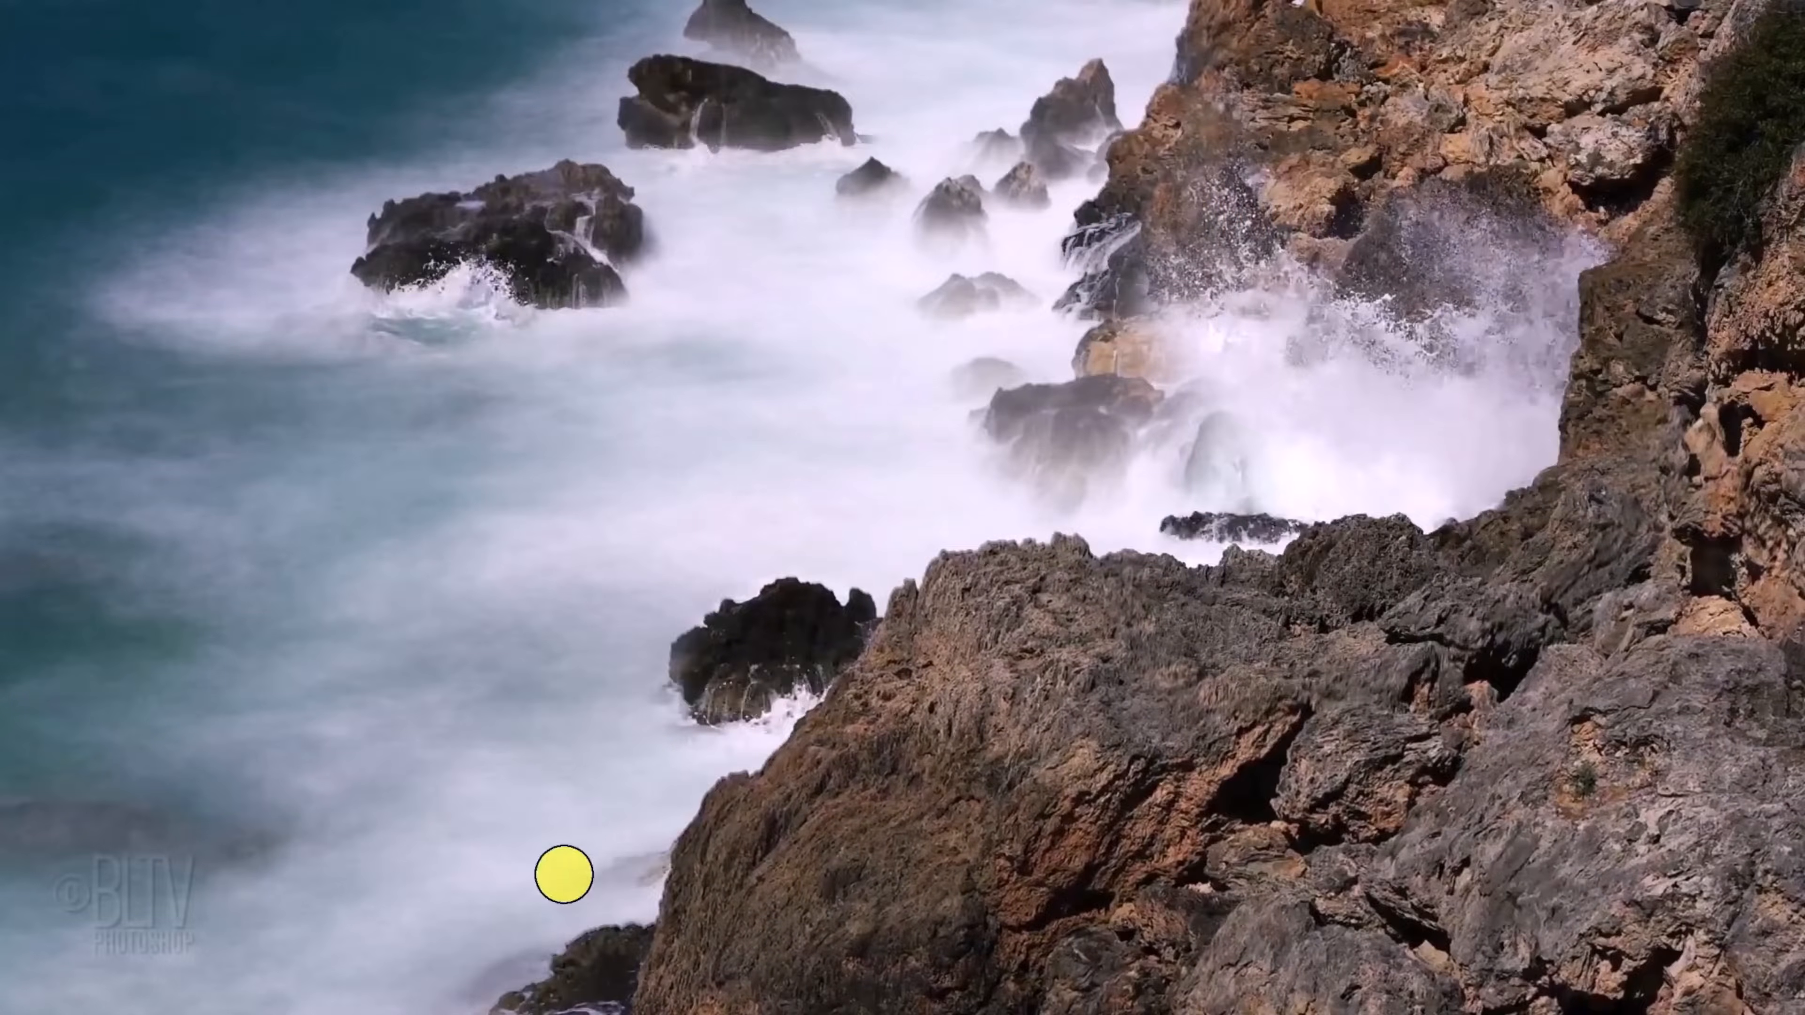
pyautogui.moveTo(557, 993)
pyautogui.mouseDown()
pyautogui.moveTo(634, 968)
pyautogui.moveTo(632, 933)
pyautogui.mouseUp()
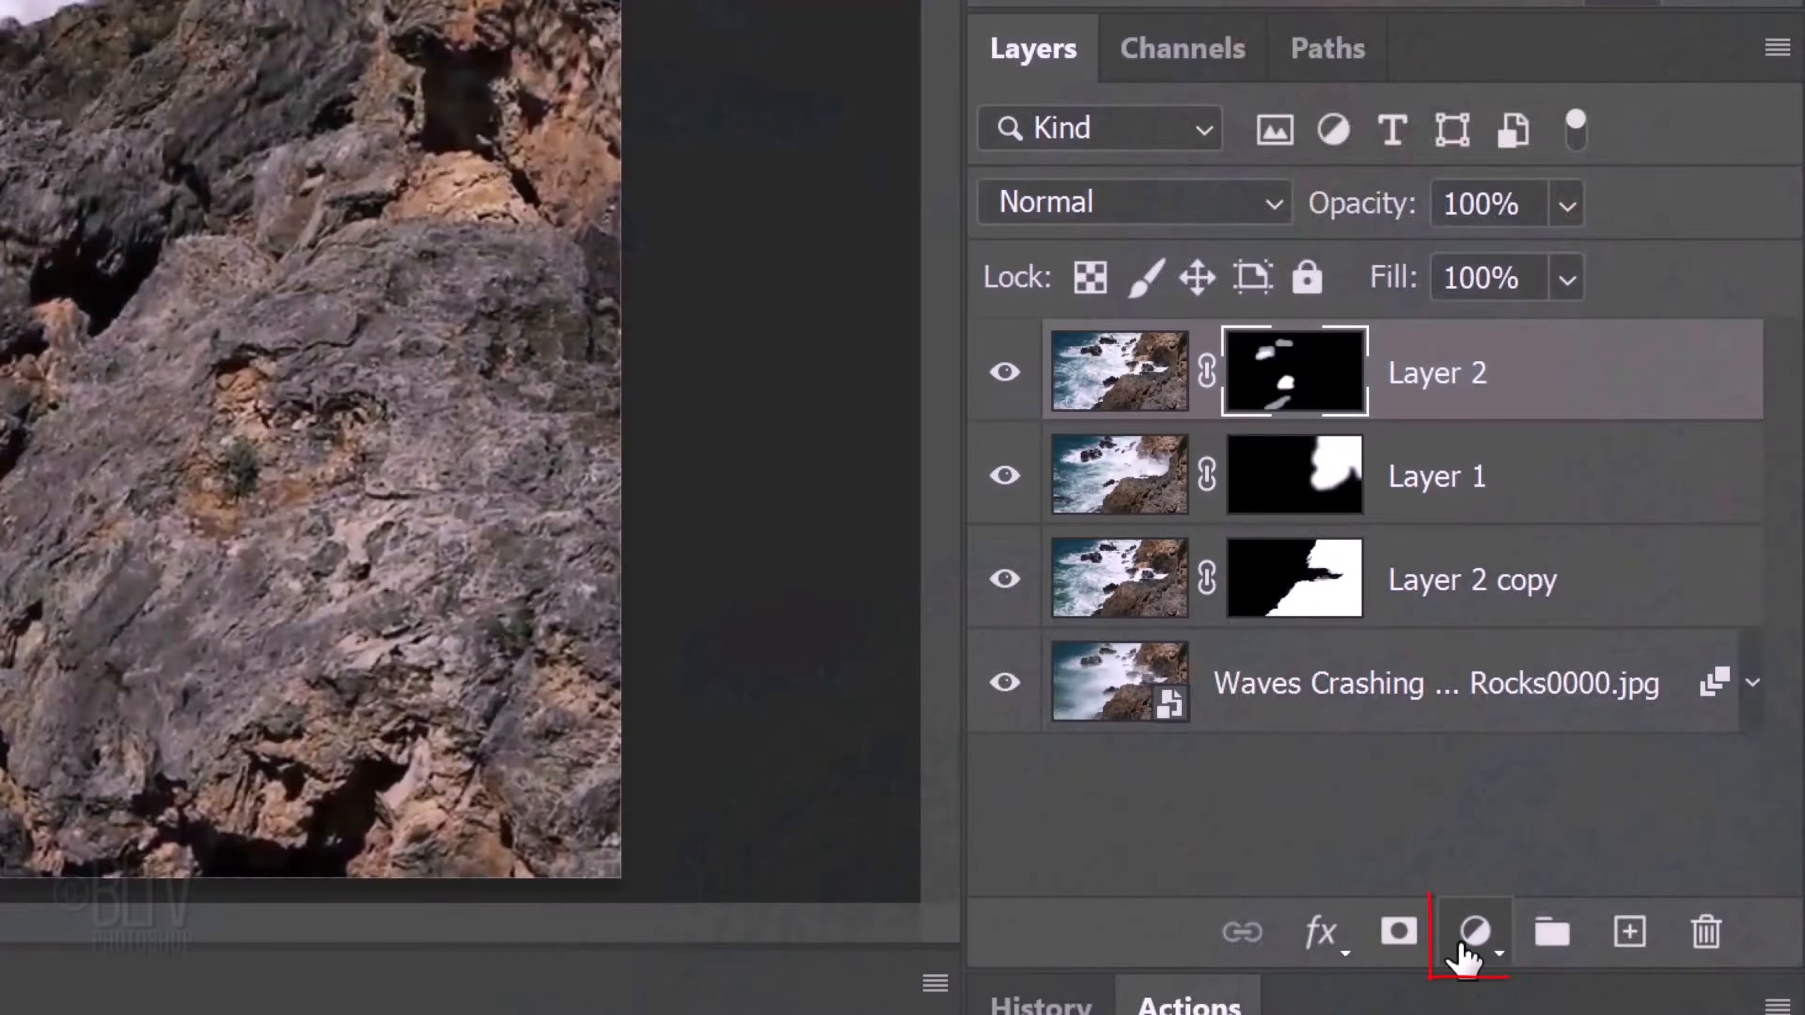
# Add a Color Lookup adjustment layer above Layer 2 and load the Candlelight.CUBE 3DLUT file
pyautogui.click(1471, 938)
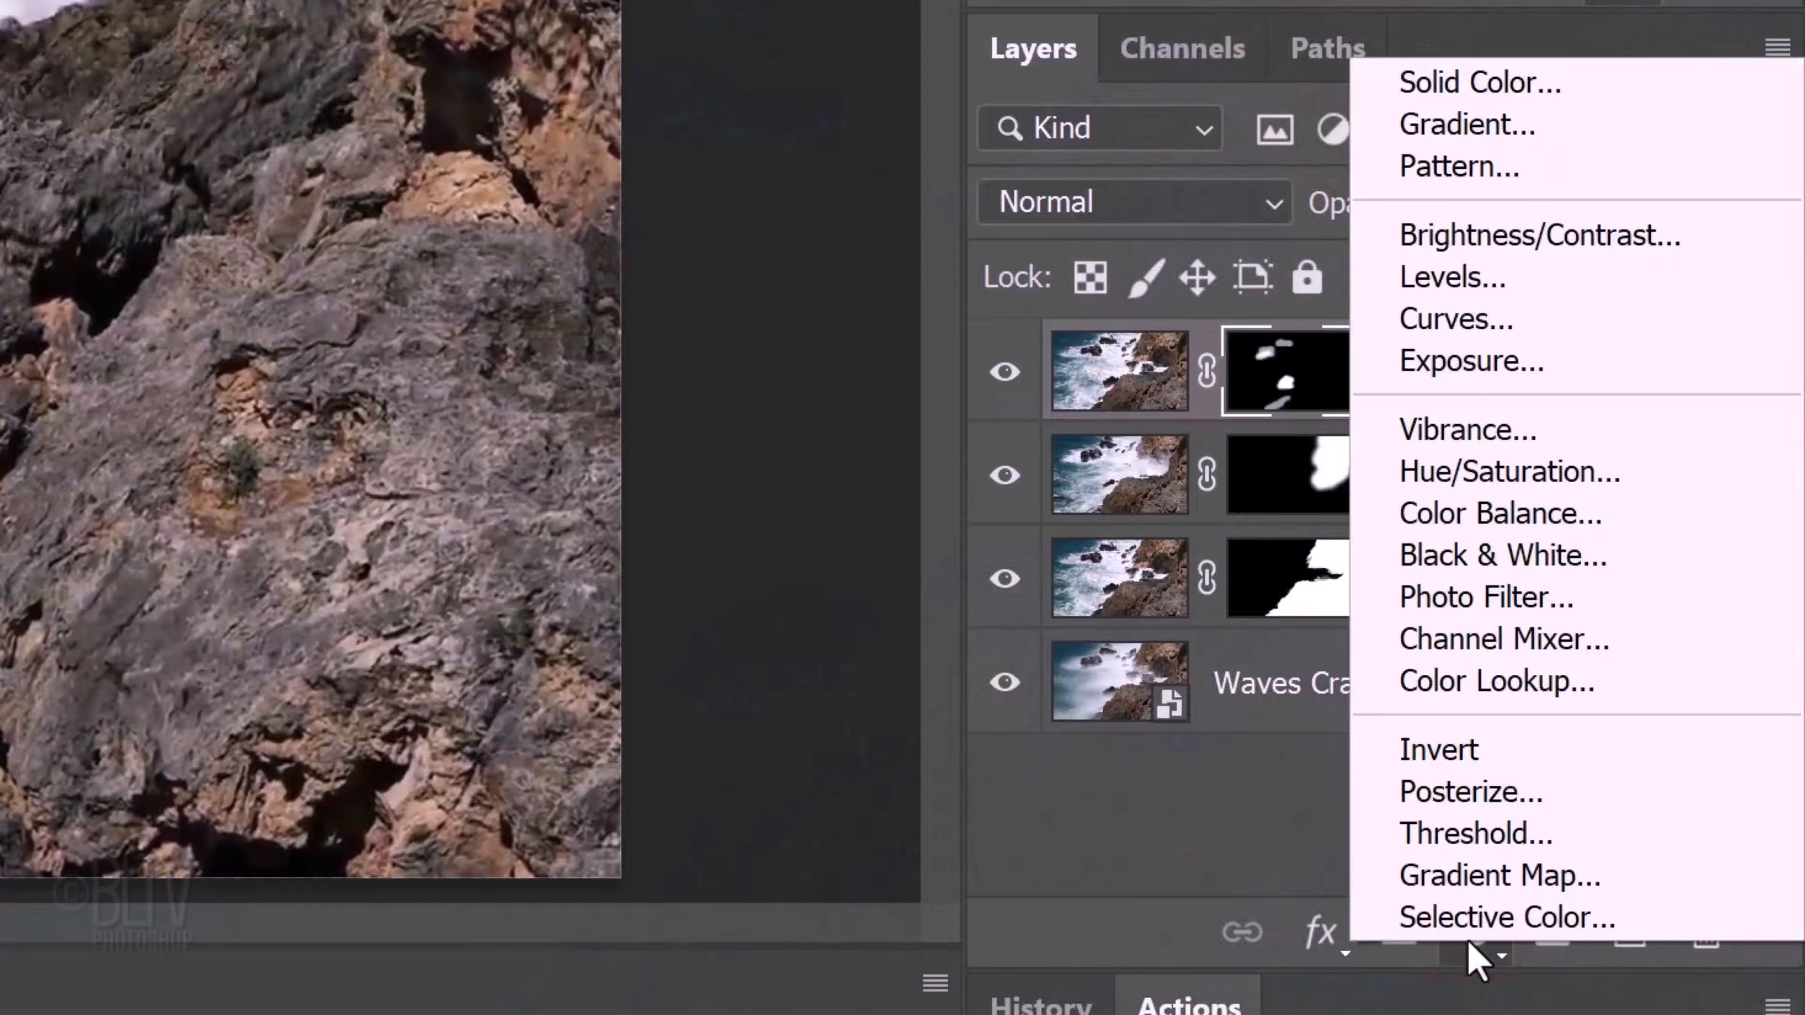
pyautogui.click(1466, 700)
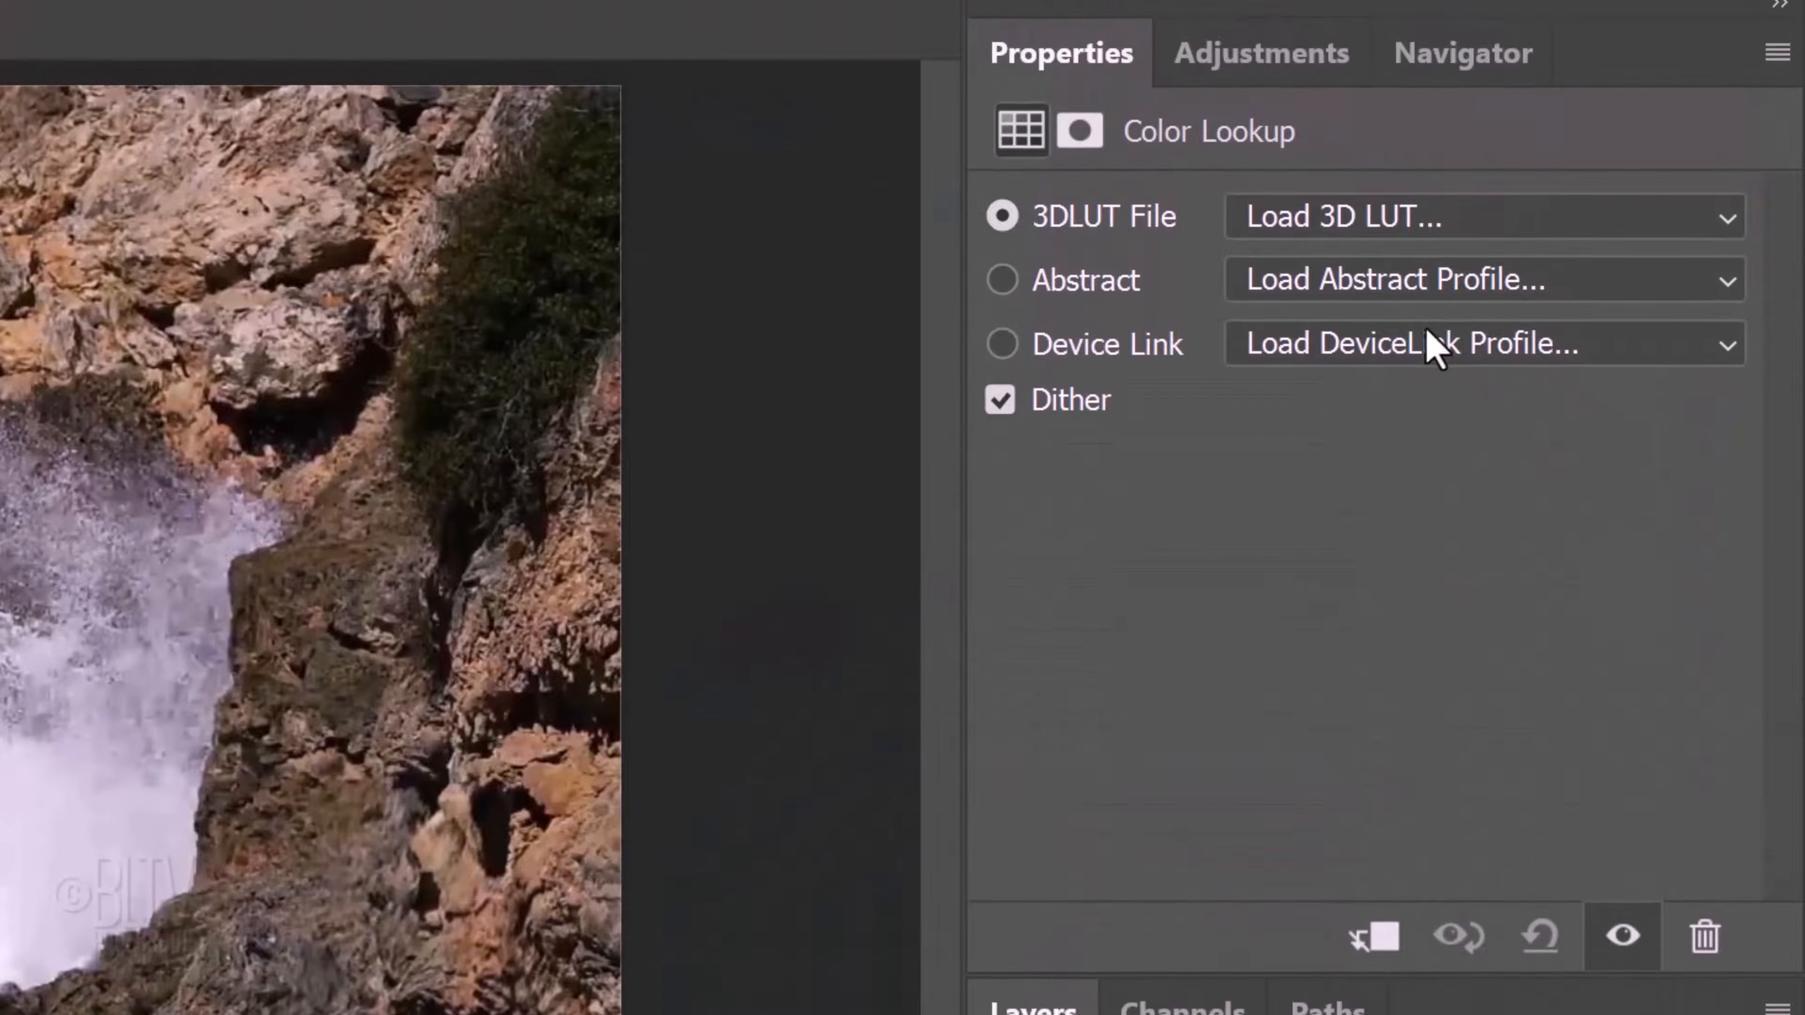
pyautogui.click(1370, 217)
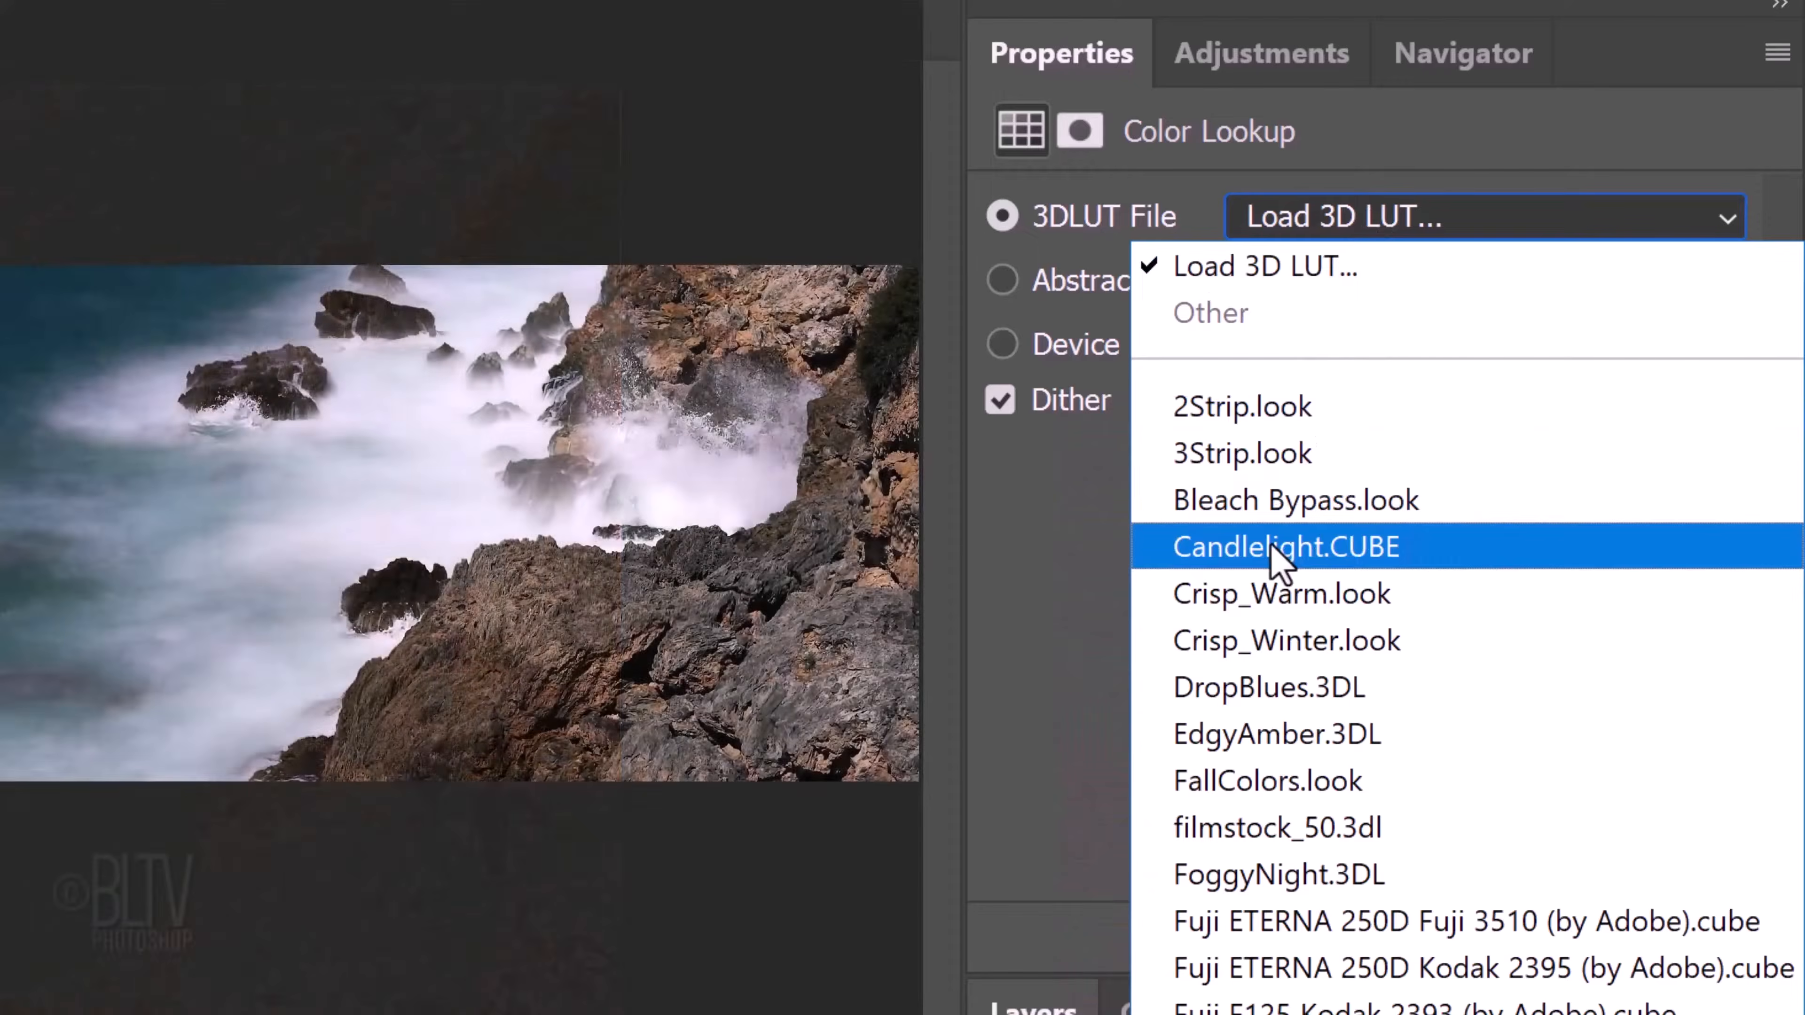
pyautogui.click(1277, 562)
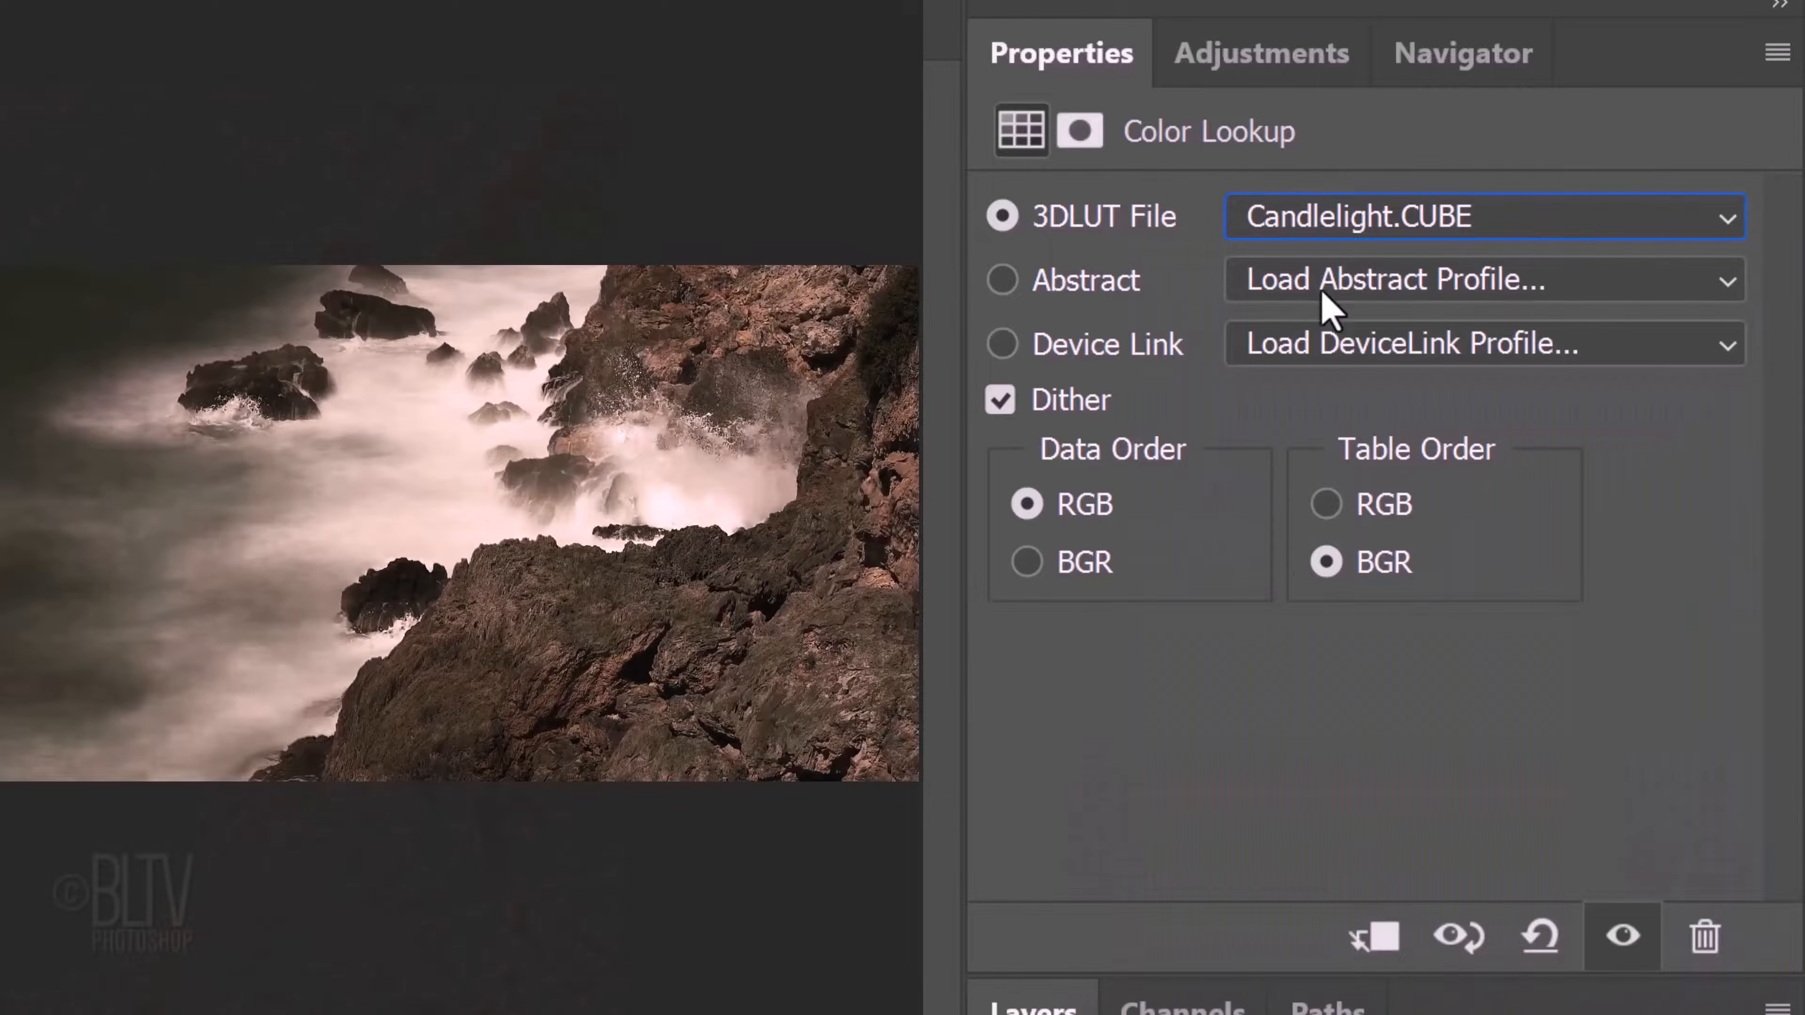
# Try the 3DLUT looks one after another on the Color Lookup layer, from 2Strip.look through to TensionGreen.3DL
pyautogui.click(1323, 234)
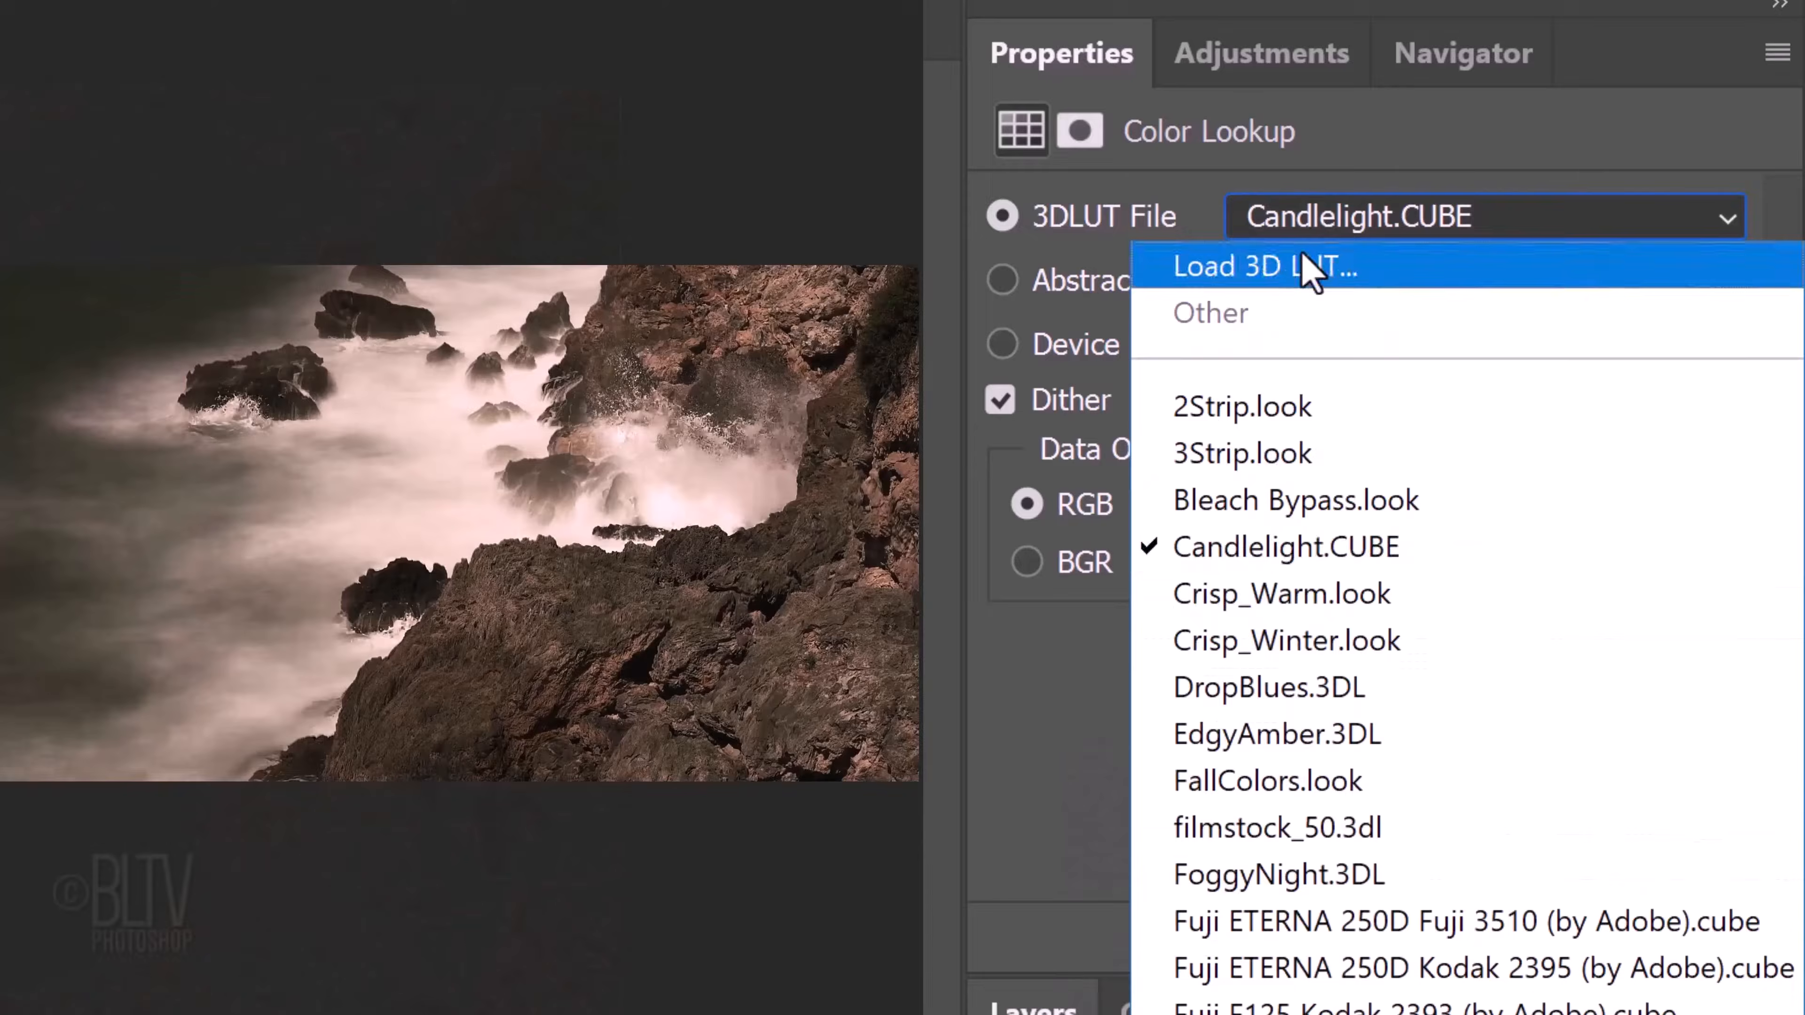
pyautogui.click(1229, 419)
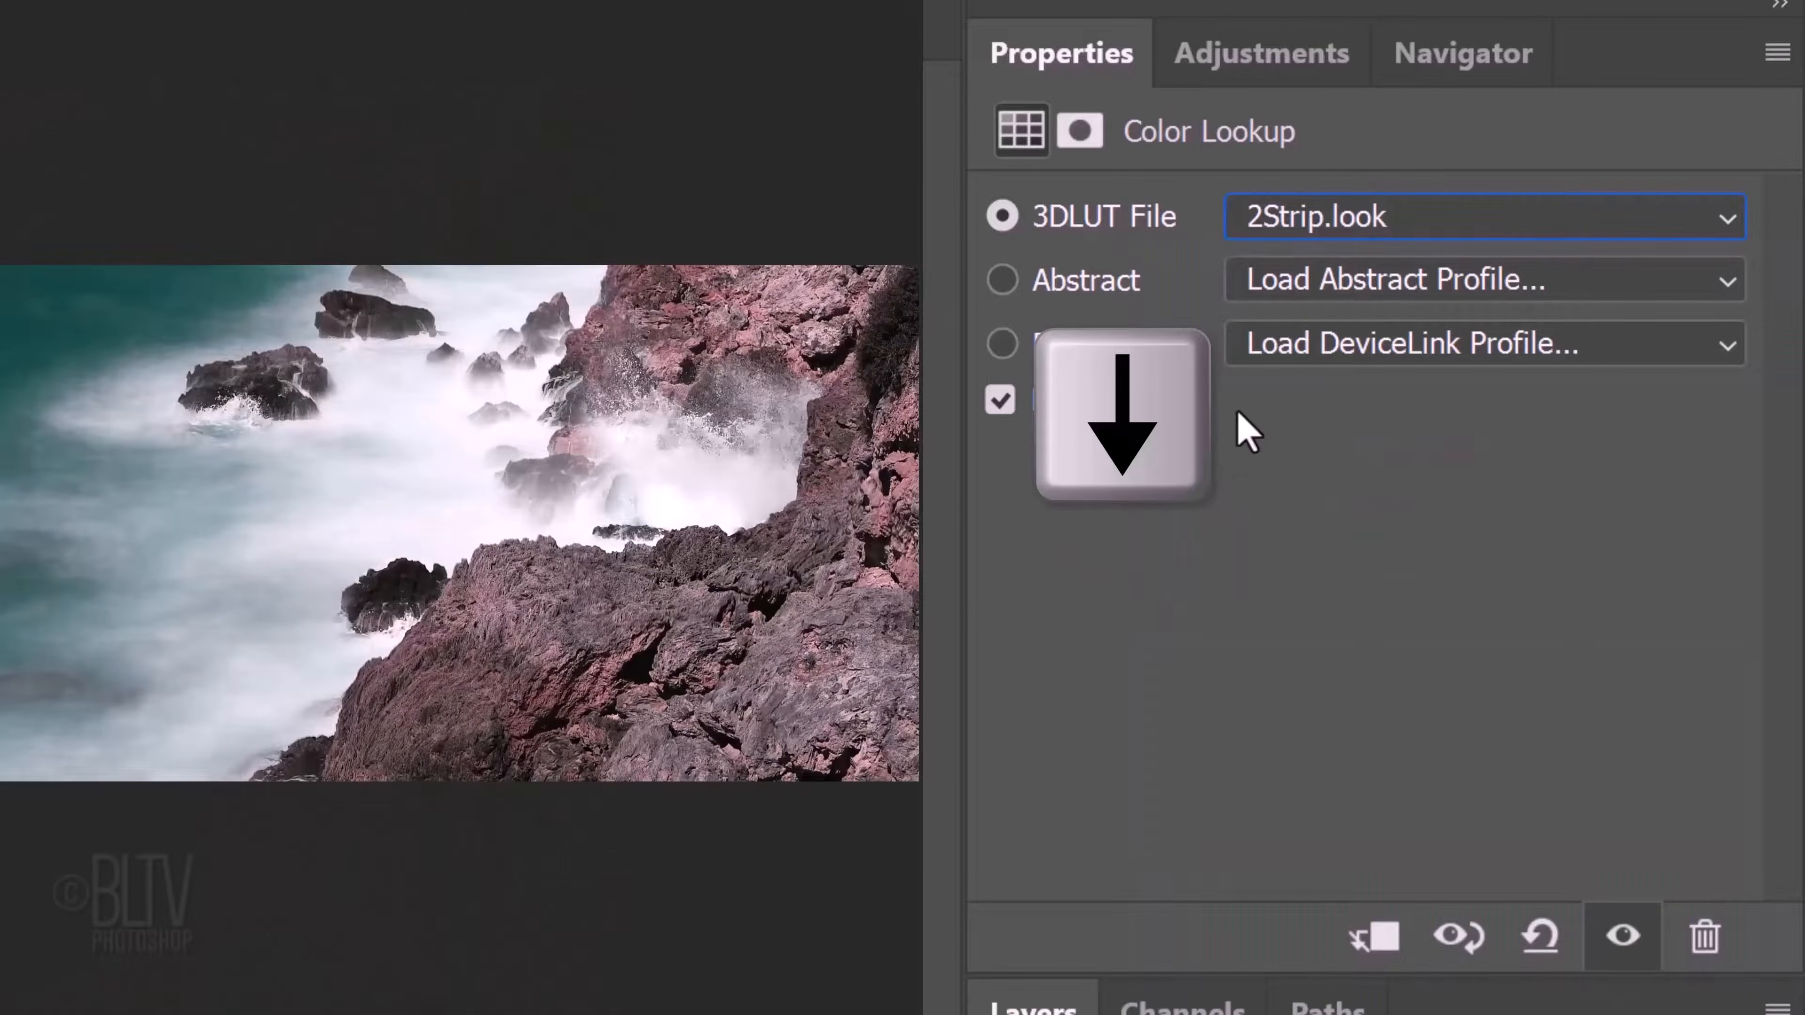
pyautogui.press('Down')
pyautogui.press('Down')
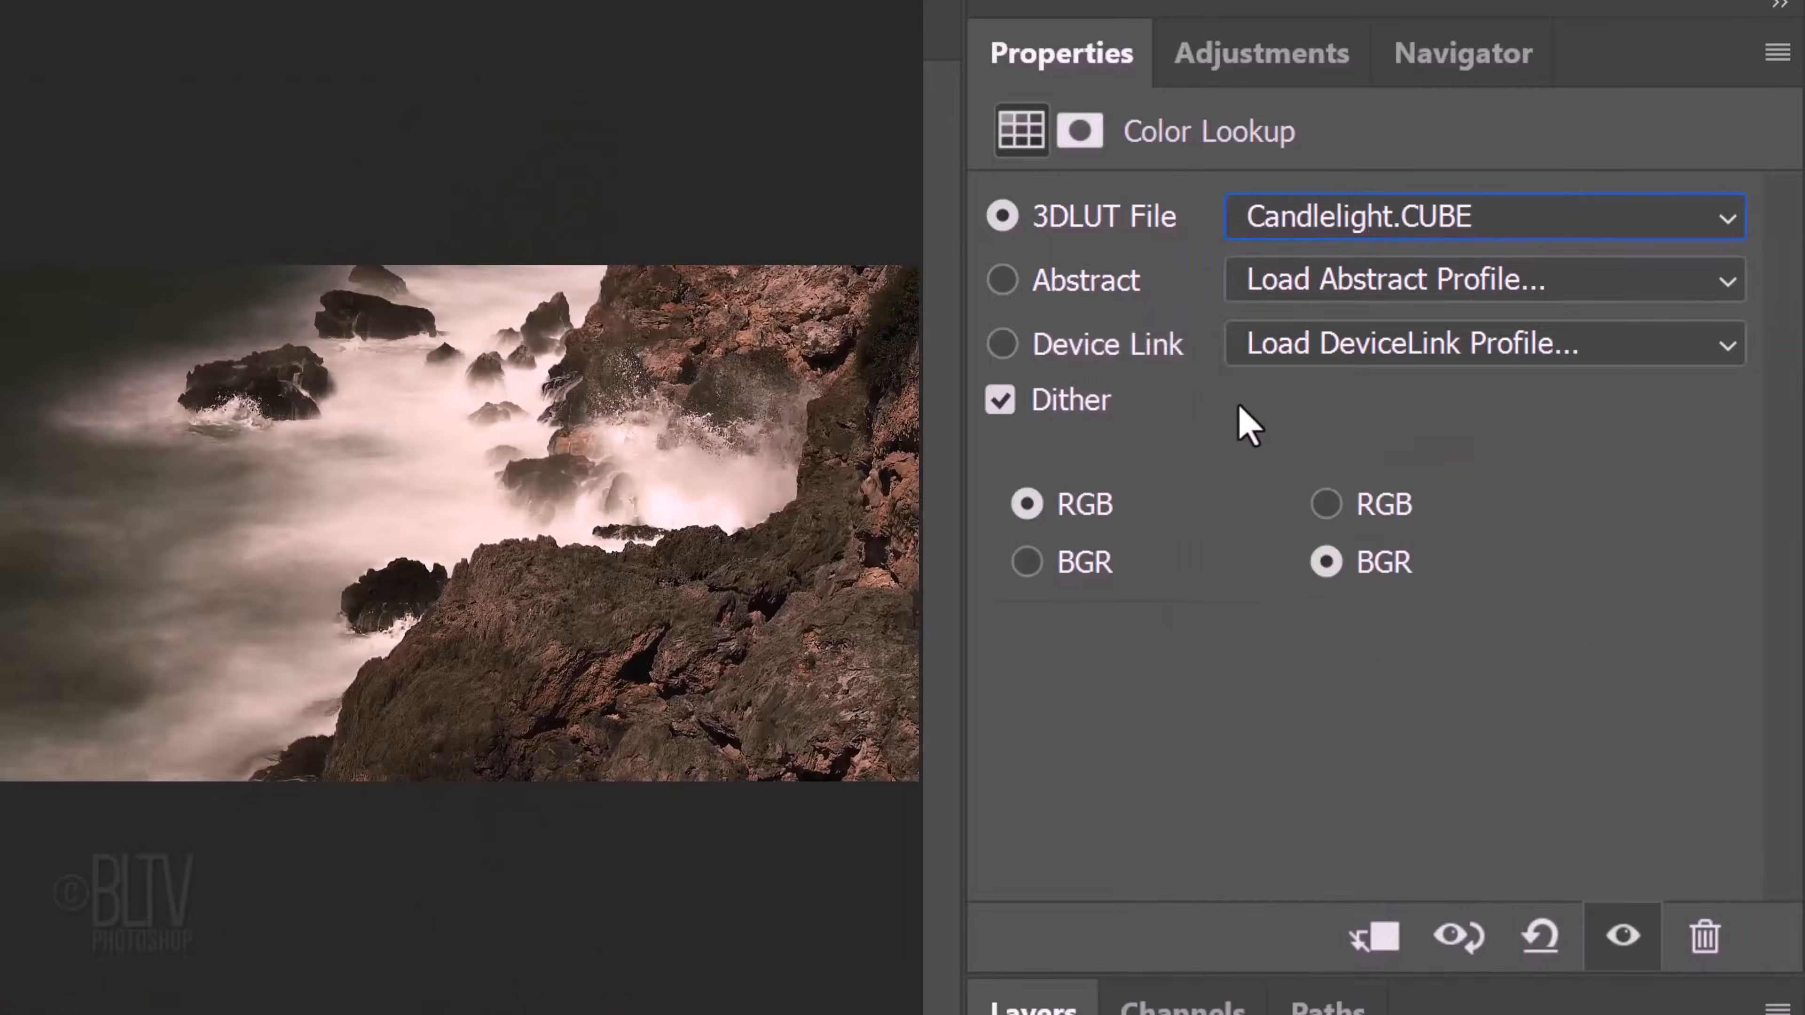
pyautogui.press('Down')
pyautogui.press('Down')
pyautogui.press('Down')
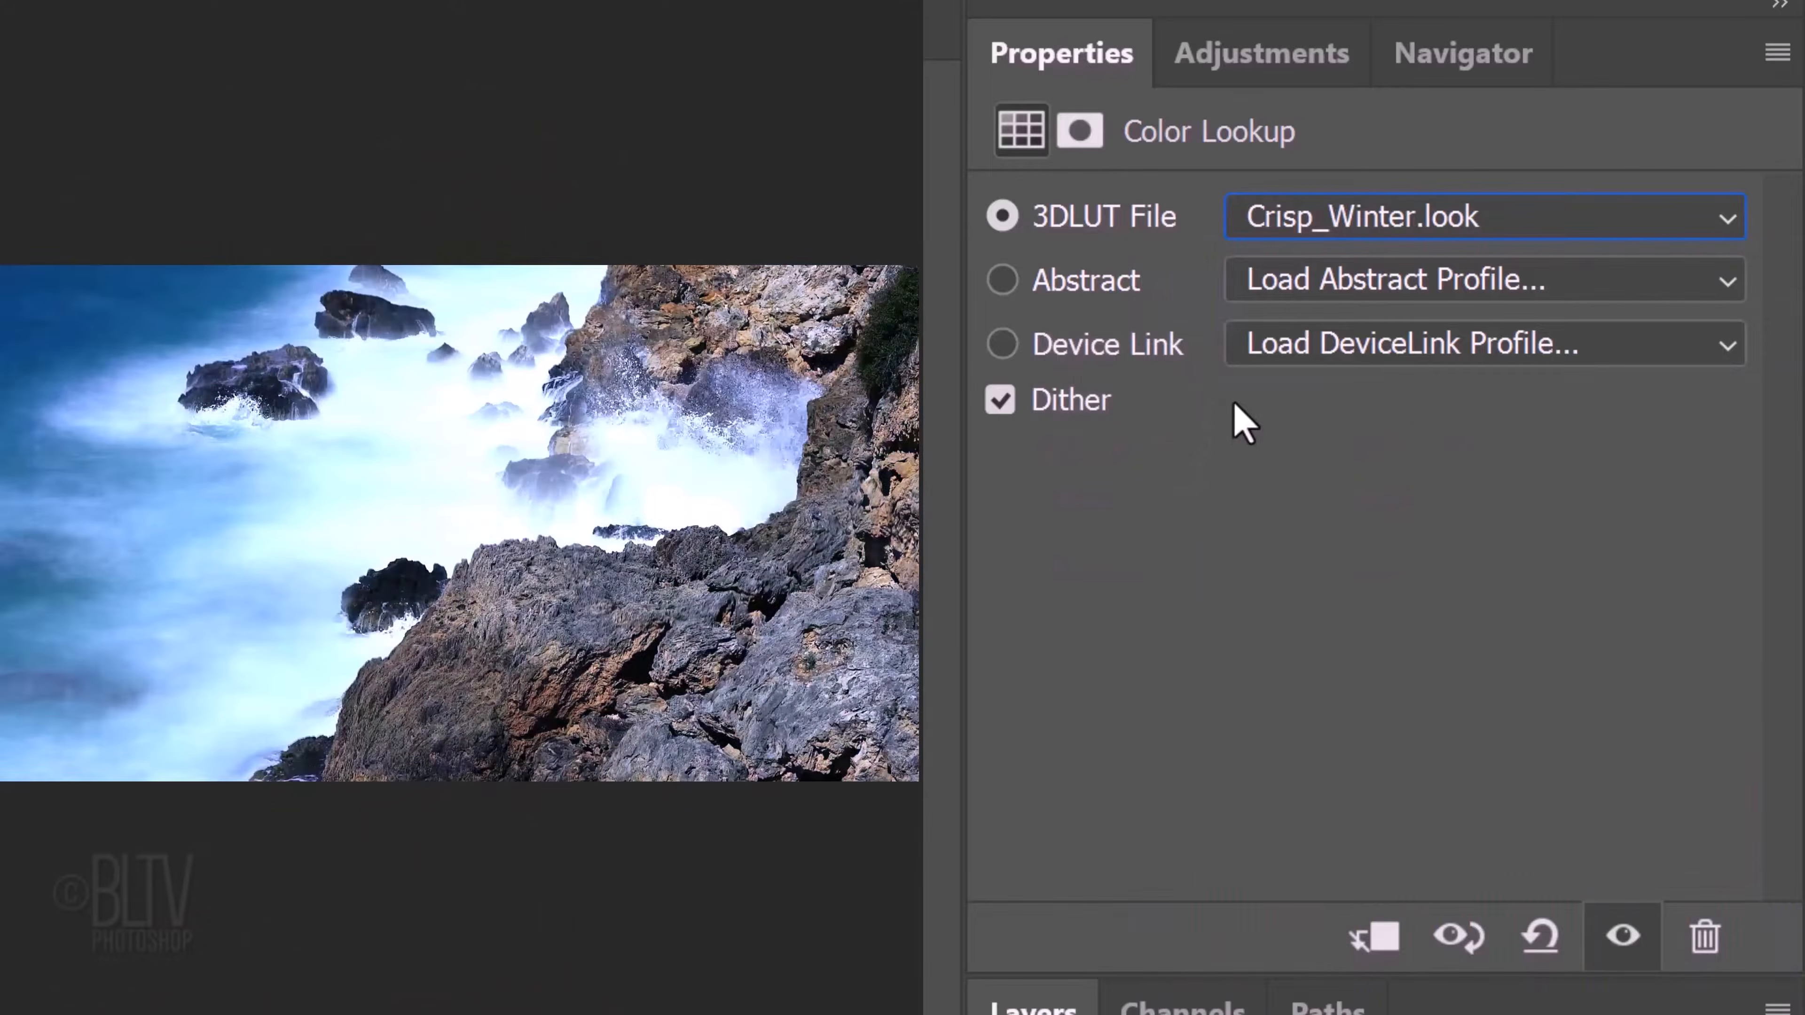
pyautogui.press('Down')
pyautogui.press('Down')
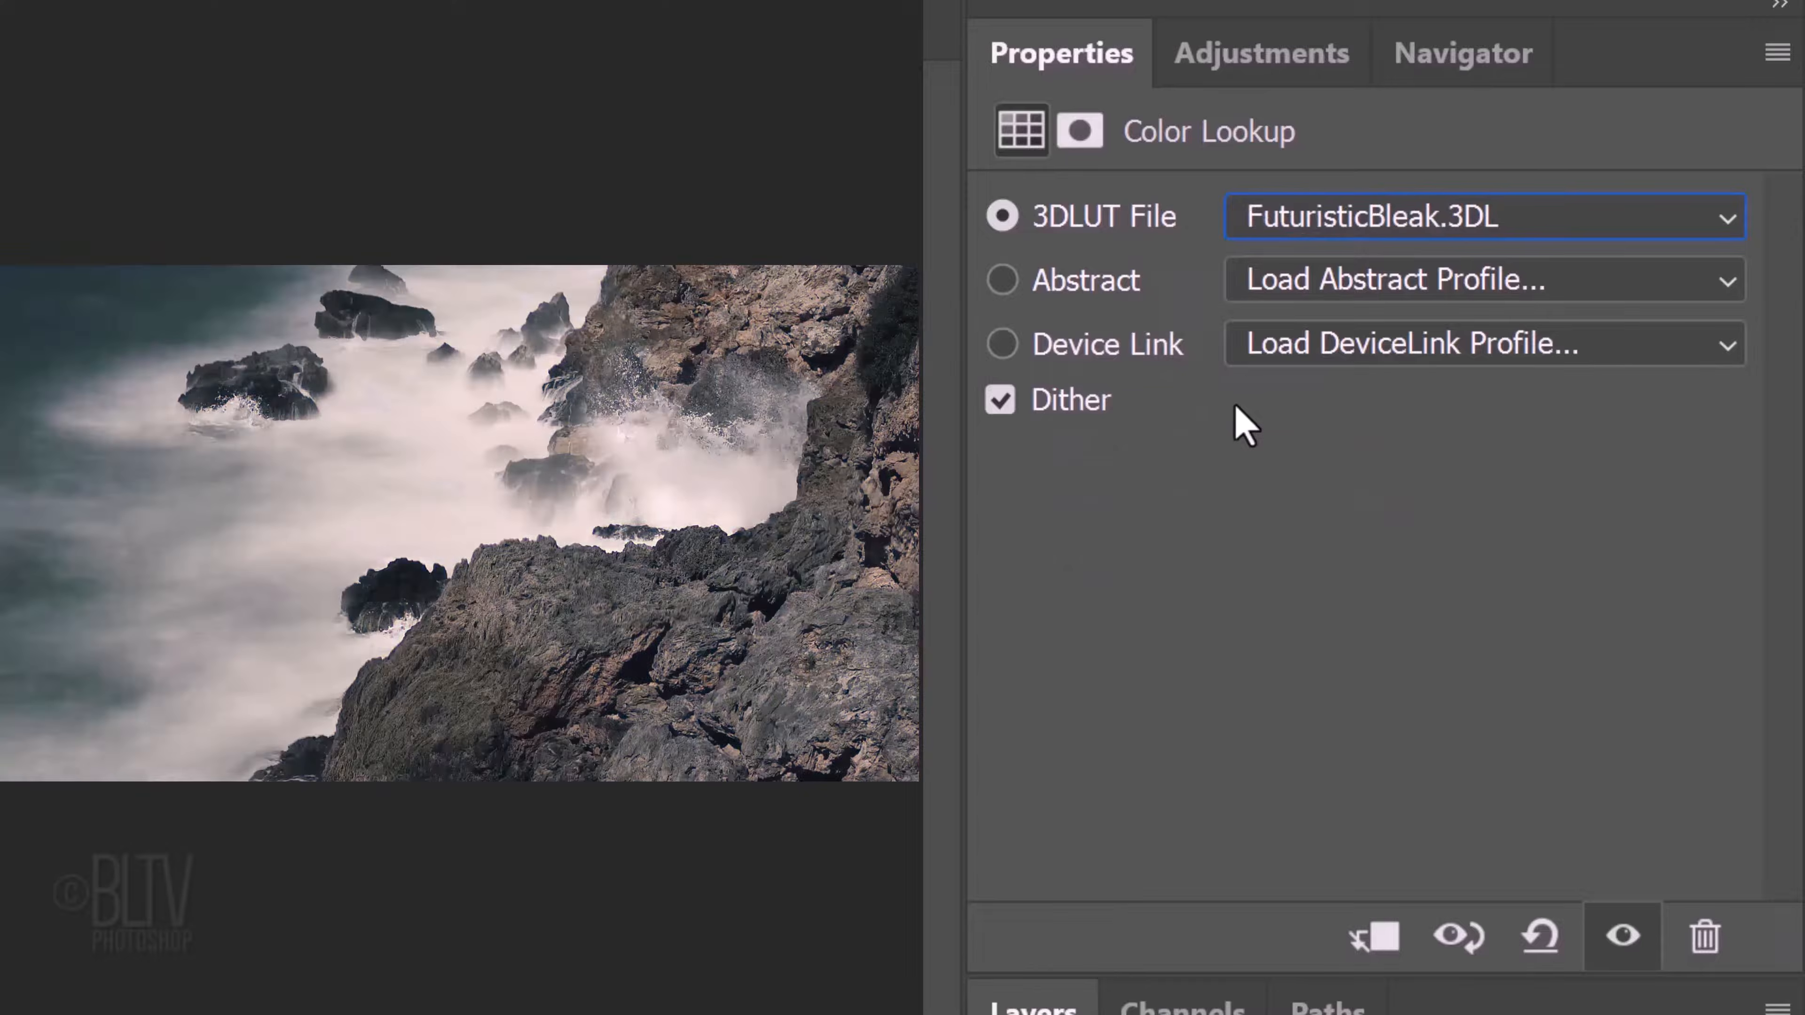
pyautogui.press('Down')
pyautogui.press('Down')
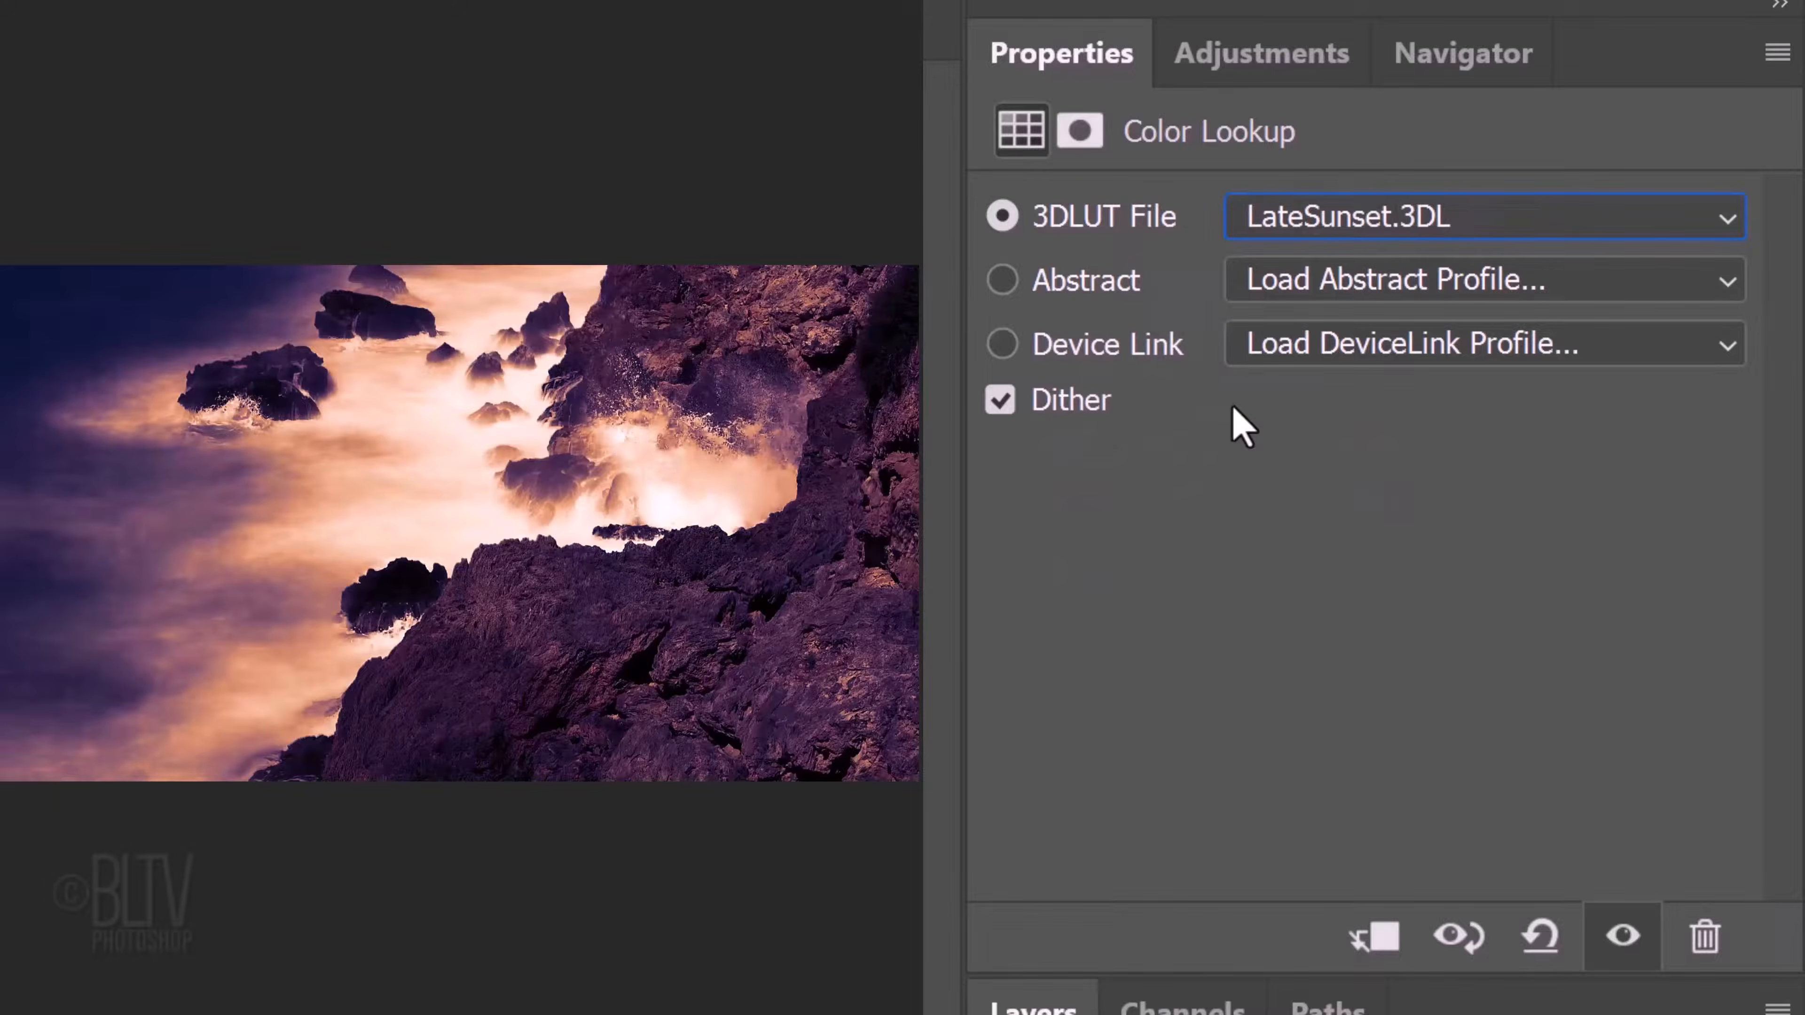
pyautogui.press('Down')
pyautogui.press('Down')
pyautogui.press('Down')
pyautogui.press('Down')
pyautogui.press('Down')
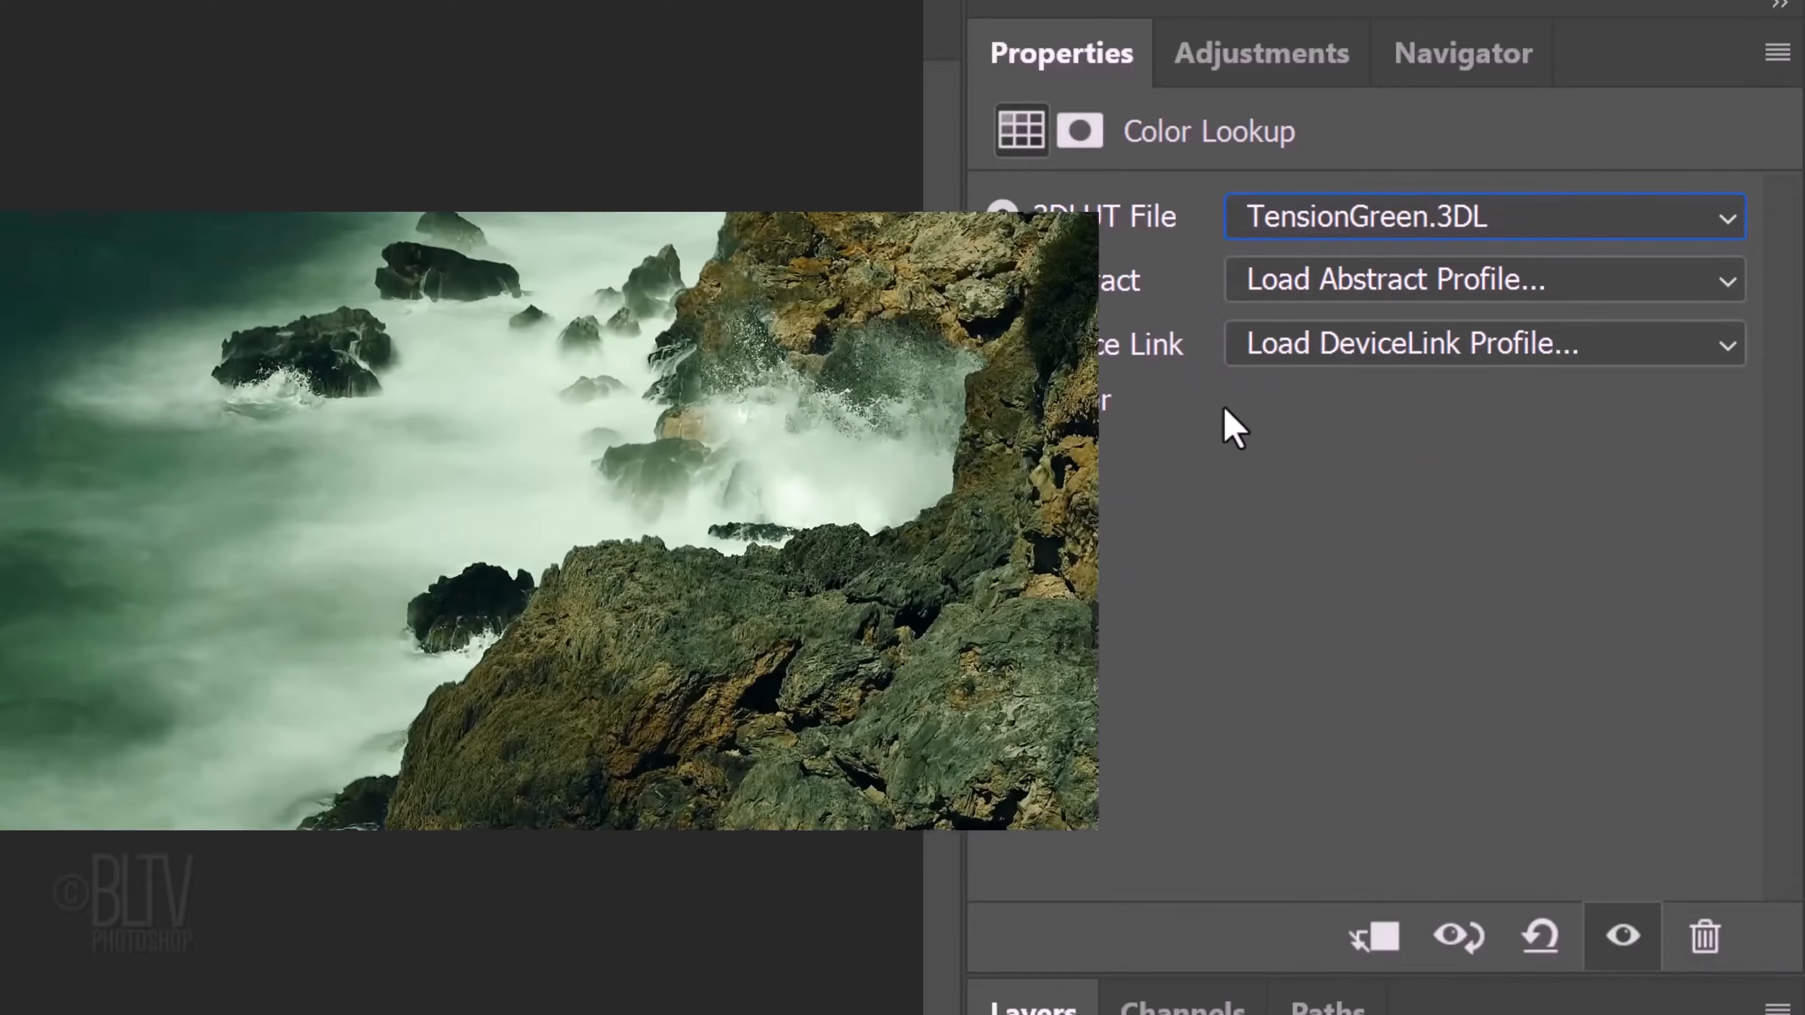